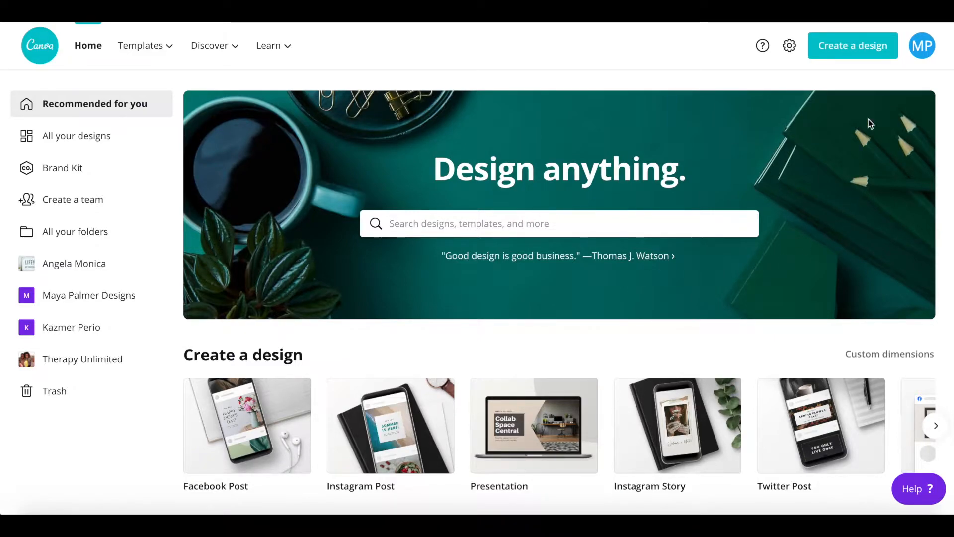
Create a blank custom-size design 1000 px wide and 1500 px high
click(858, 52)
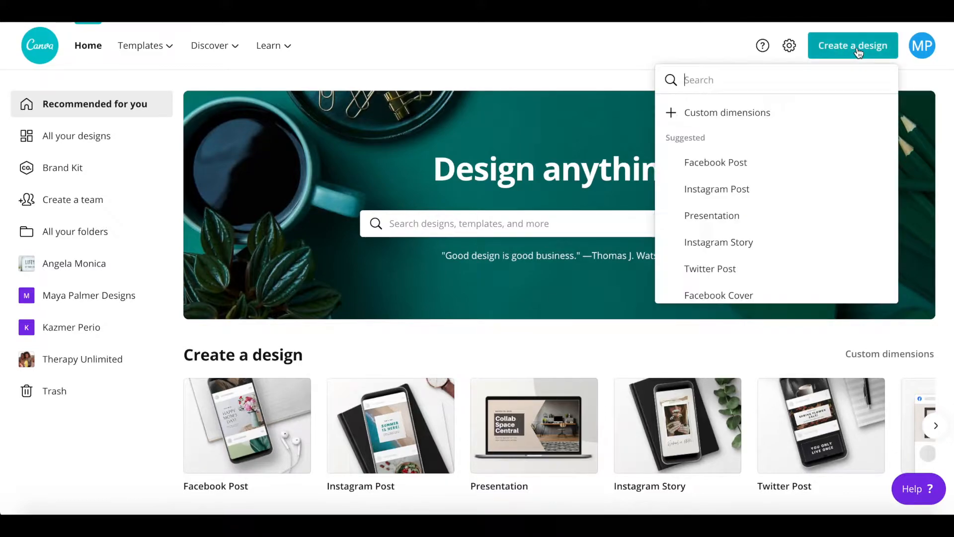
click(747, 118)
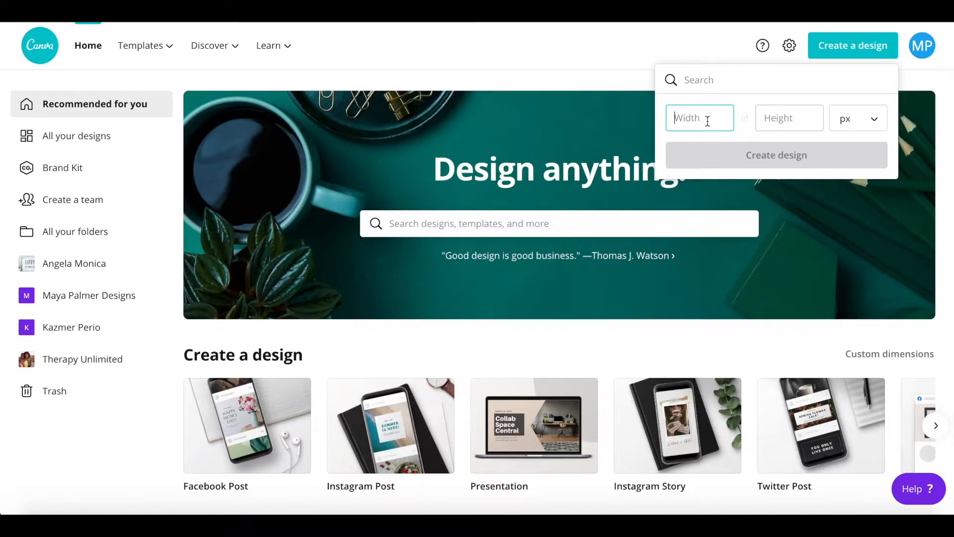
text(1000)
click(768, 119)
text(1500)
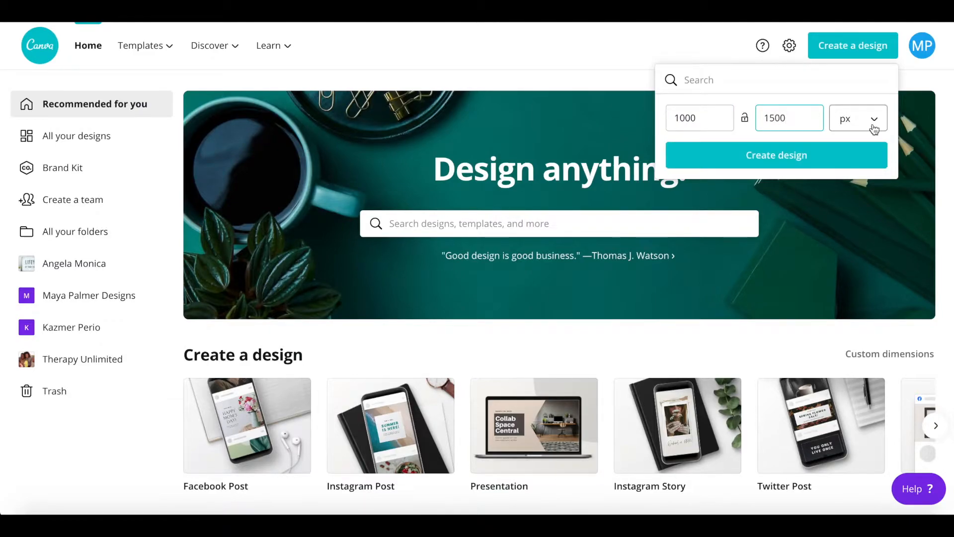
click(808, 162)
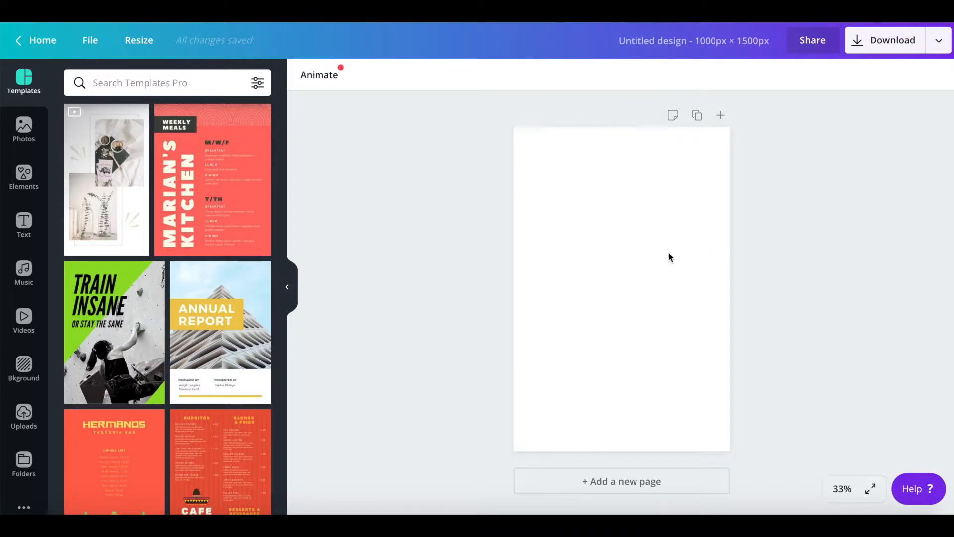
Add the recently used close-up sunflower photo with the dark green background and enlarge it to fill the whole page
click(27, 132)
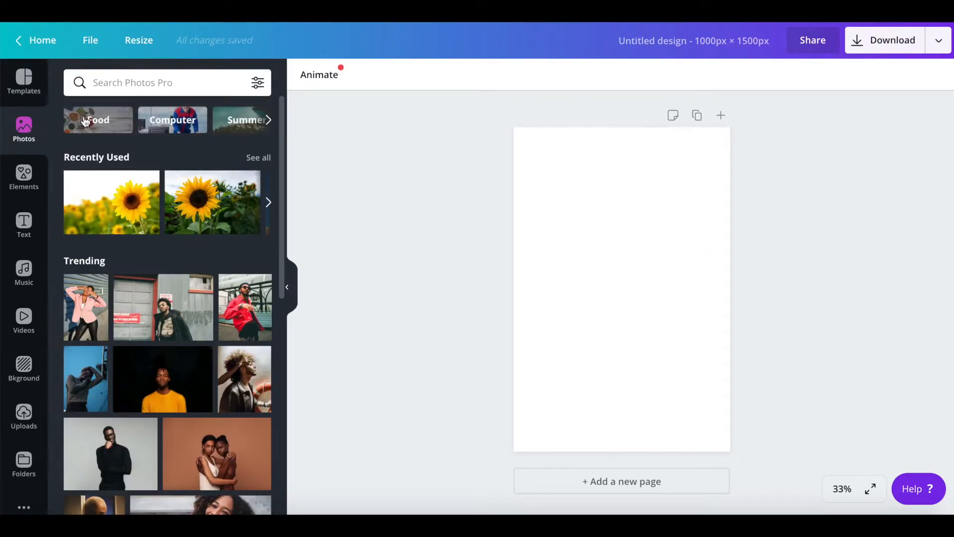
click(269, 203)
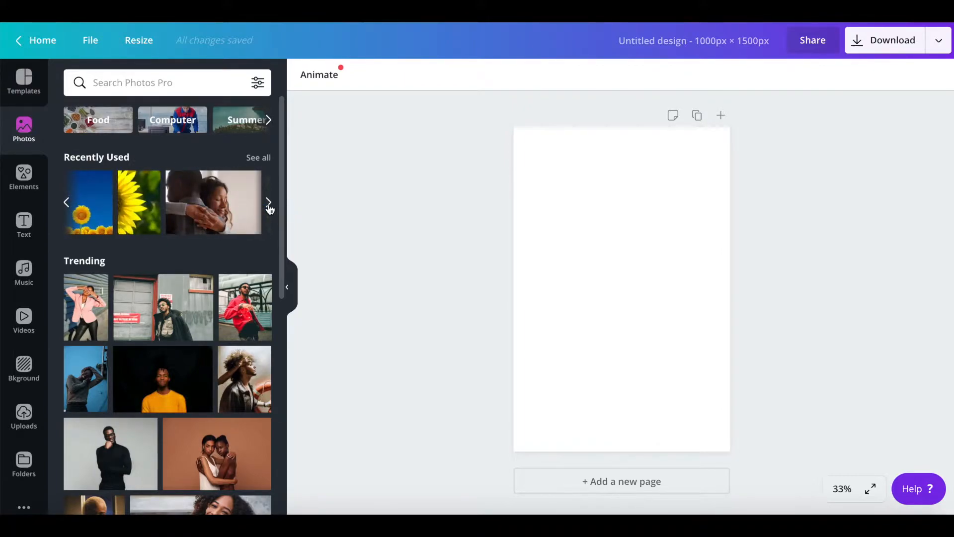
click(136, 212)
drag(615, 288, 592, 257)
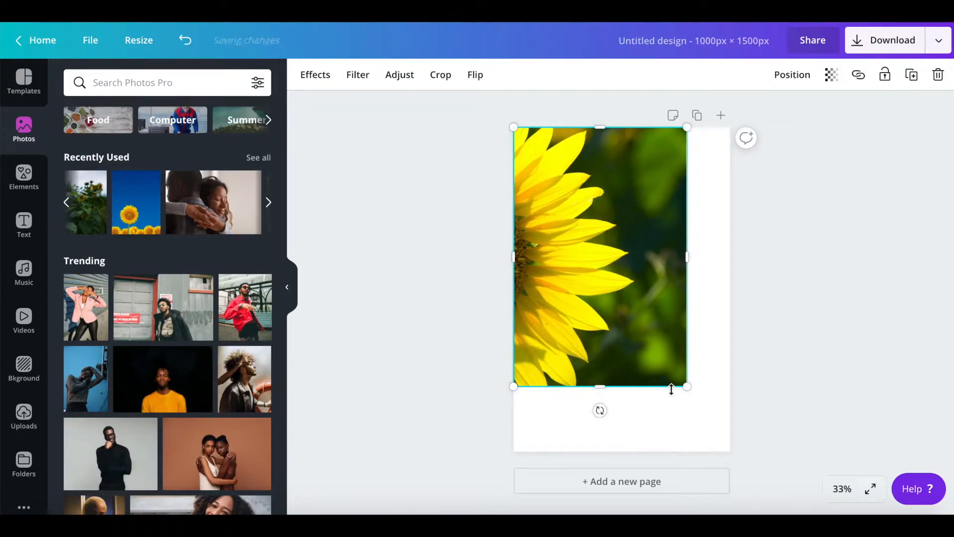
drag(688, 386, 733, 453)
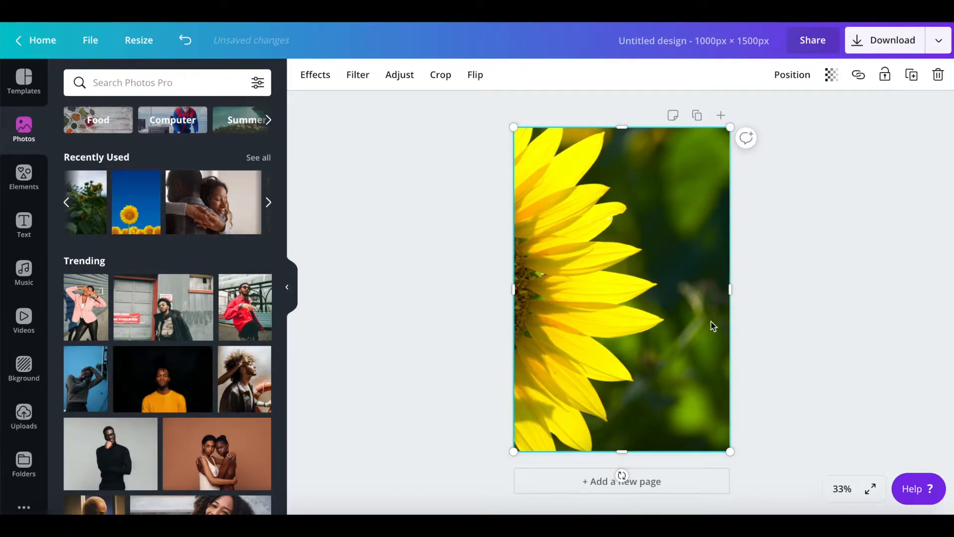
click(796, 366)
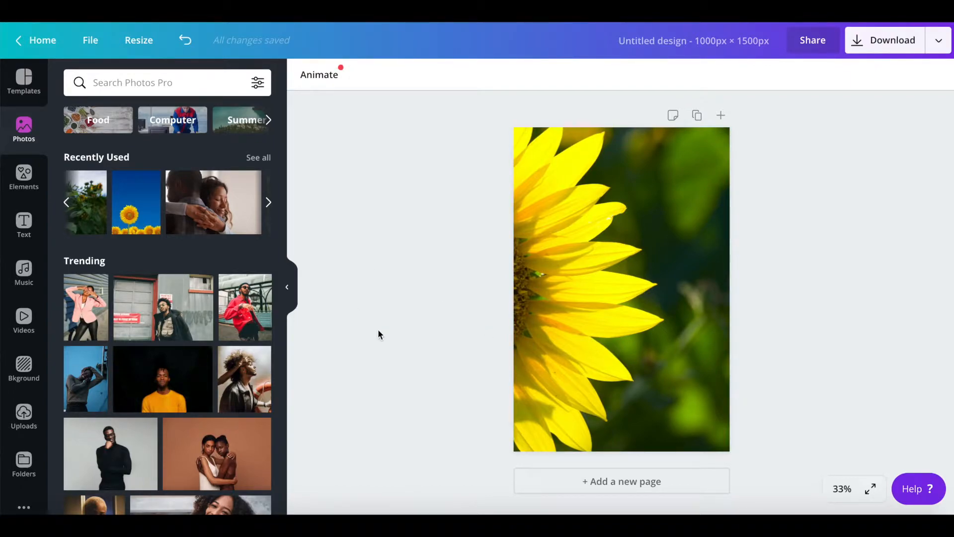
Add a solid square shape and stretch it to cover the entire page over the sunflower photo
click(22, 181)
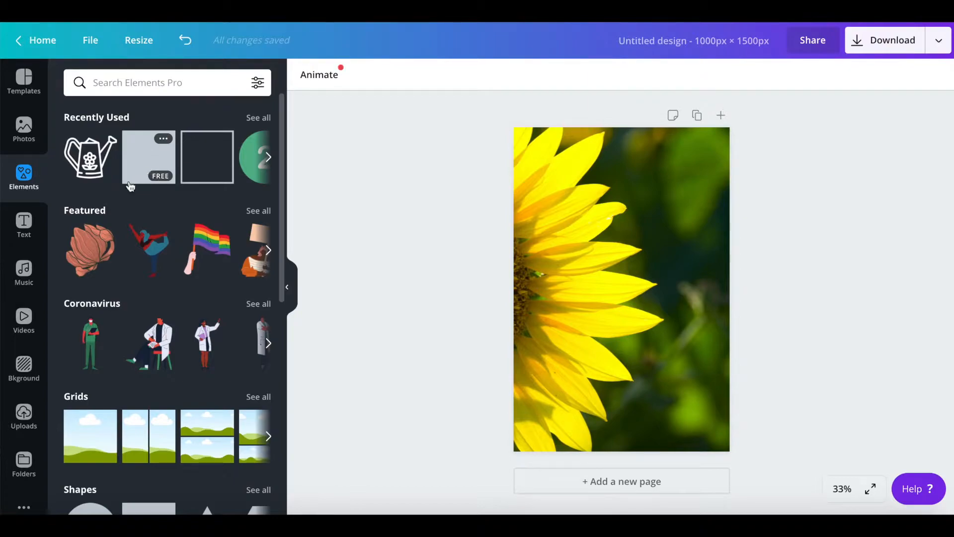
scroll(176, 377, down, 1)
scroll(177, 377, down, 3)
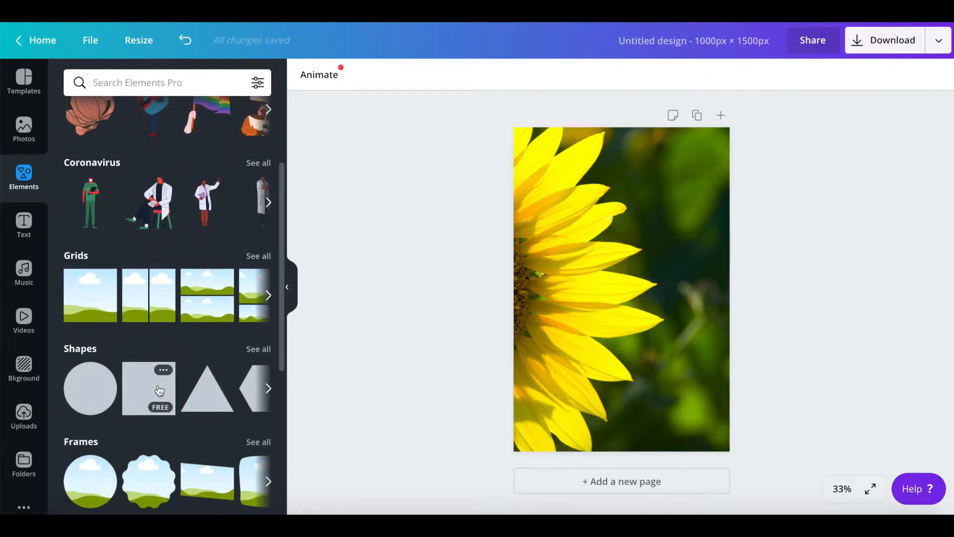
click(149, 388)
drag(617, 281, 568, 186)
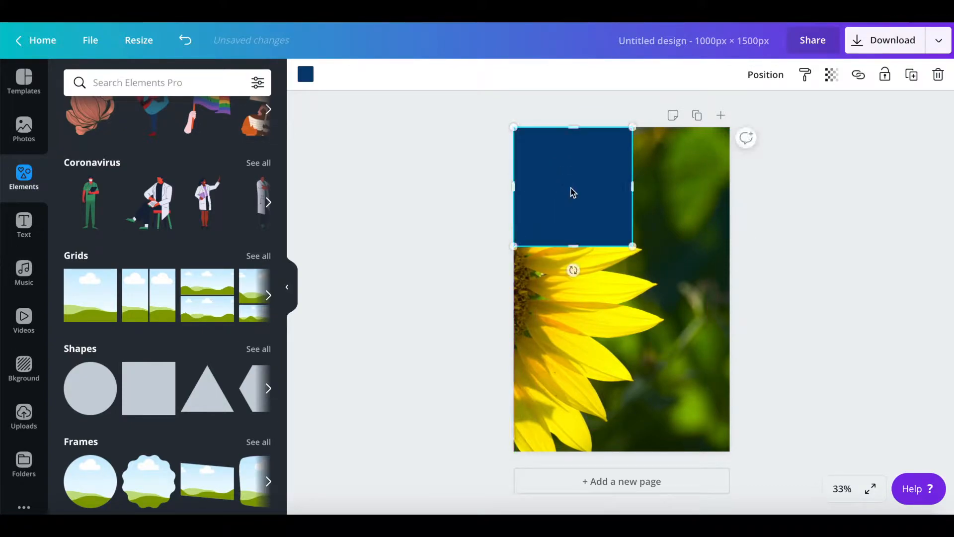
drag(576, 241, 597, 449)
drag(633, 282, 736, 300)
click(822, 308)
Recolor the full-page rectangle with the medium green from the sunflower photo's colors
click(680, 290)
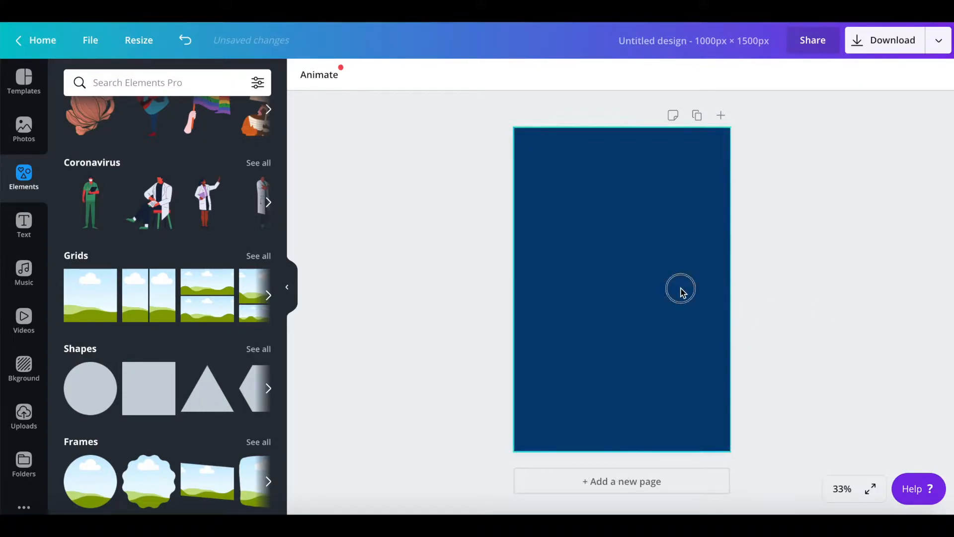
click(306, 78)
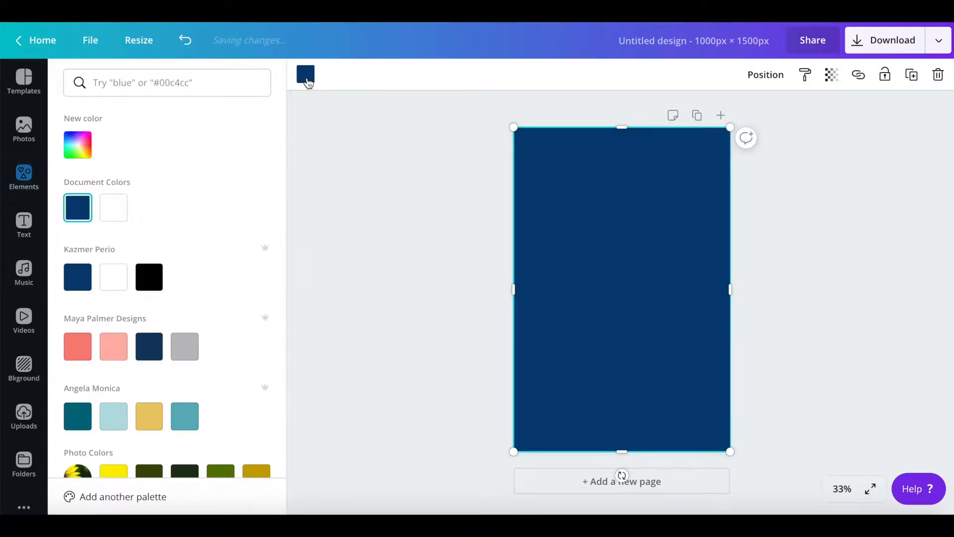
scroll(216, 323, down, 1)
scroll(215, 323, down, 3)
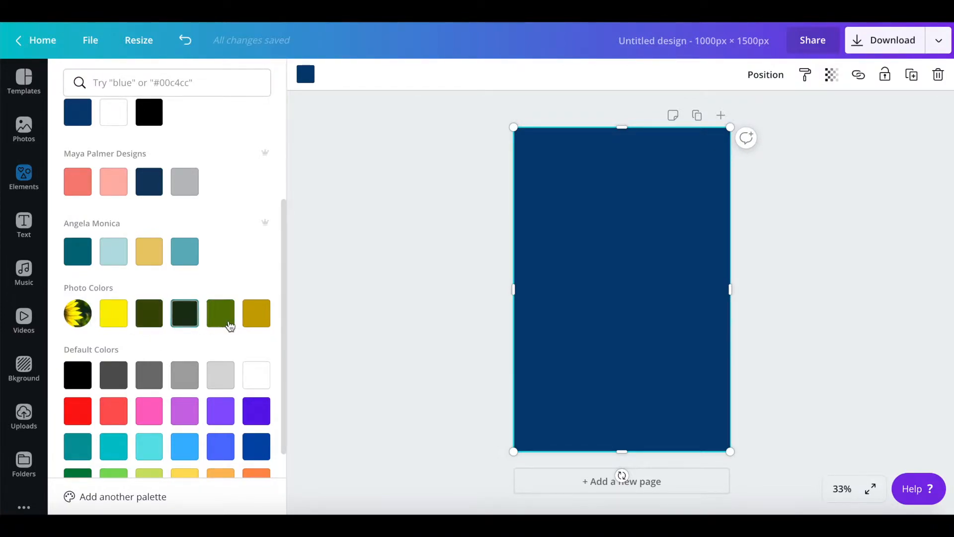
click(227, 325)
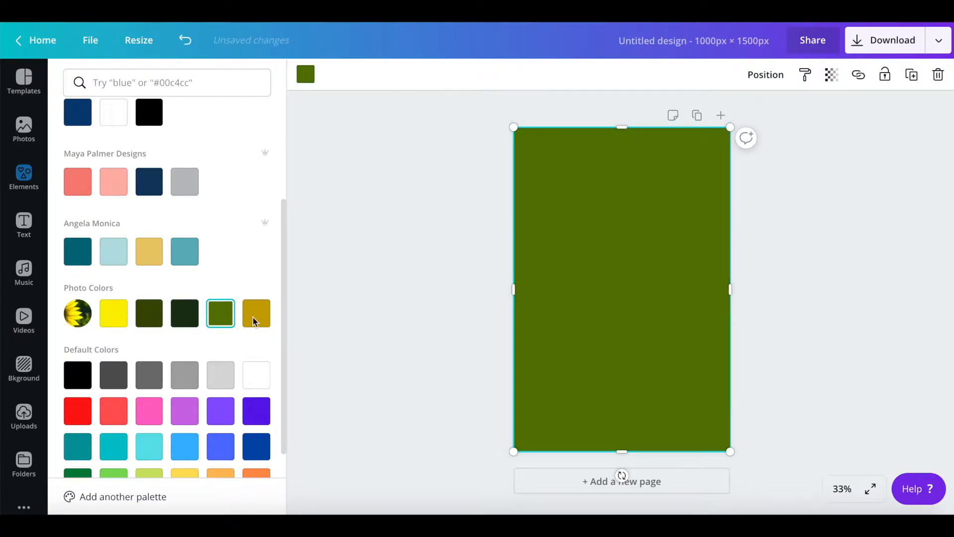
Set the green rectangle's transparency to 50 so it overlays the photo
click(831, 75)
click(822, 111)
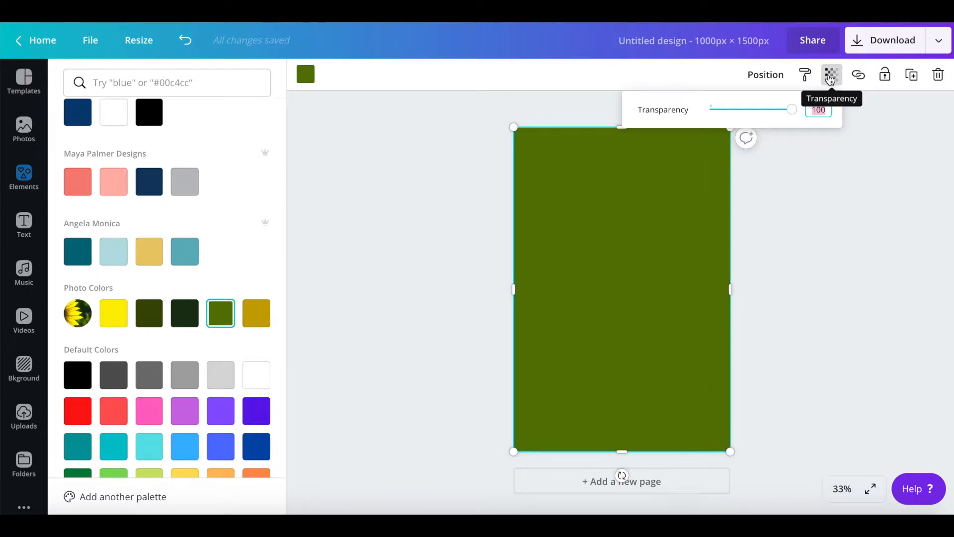
text(50)
key(Return)
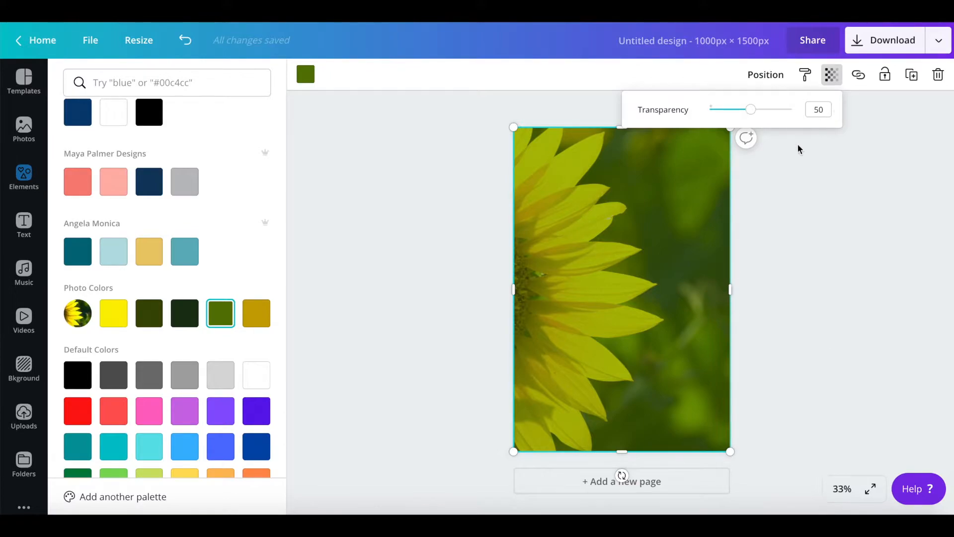
click(810, 252)
Try the dark olive photo color on the overlay rectangle and switch back to the medium green
click(686, 250)
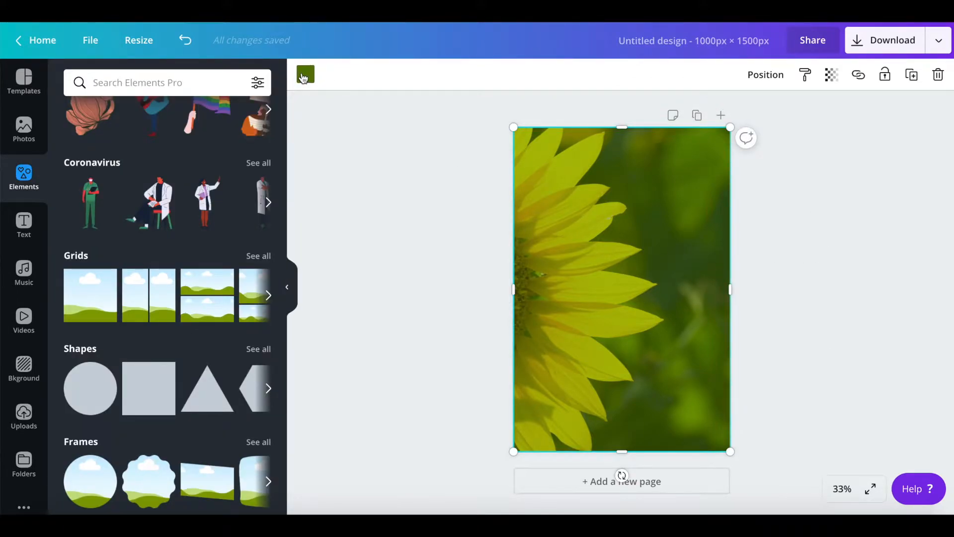
click(305, 75)
scroll(182, 313, down, 2)
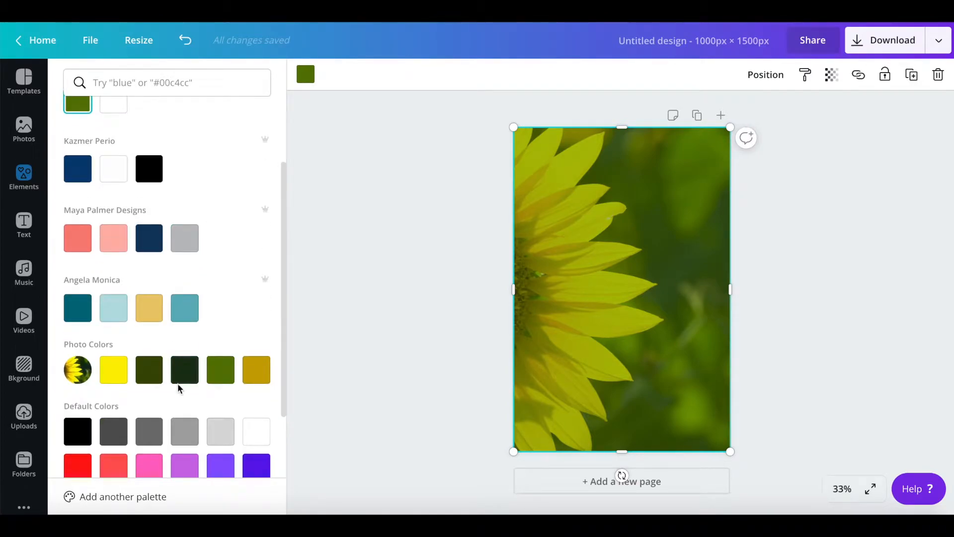
click(153, 375)
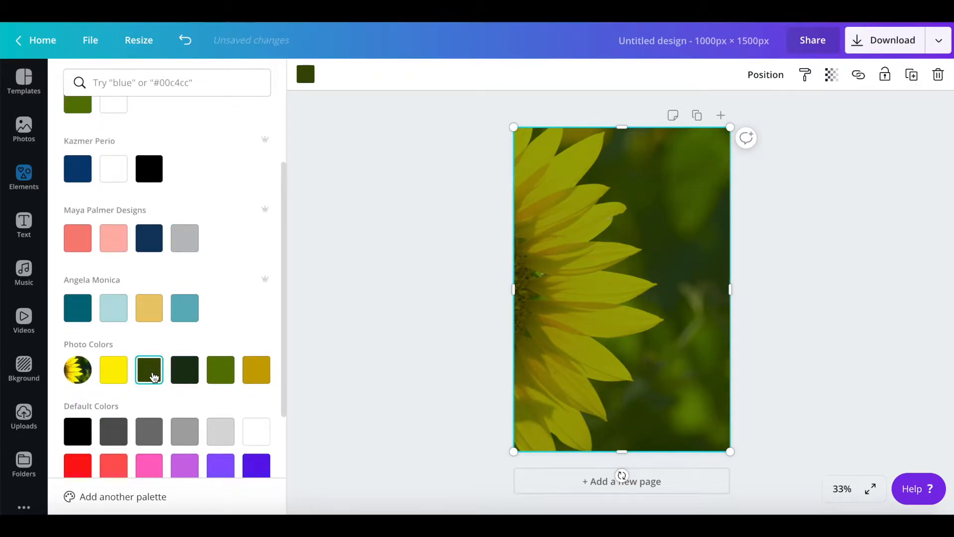
click(221, 372)
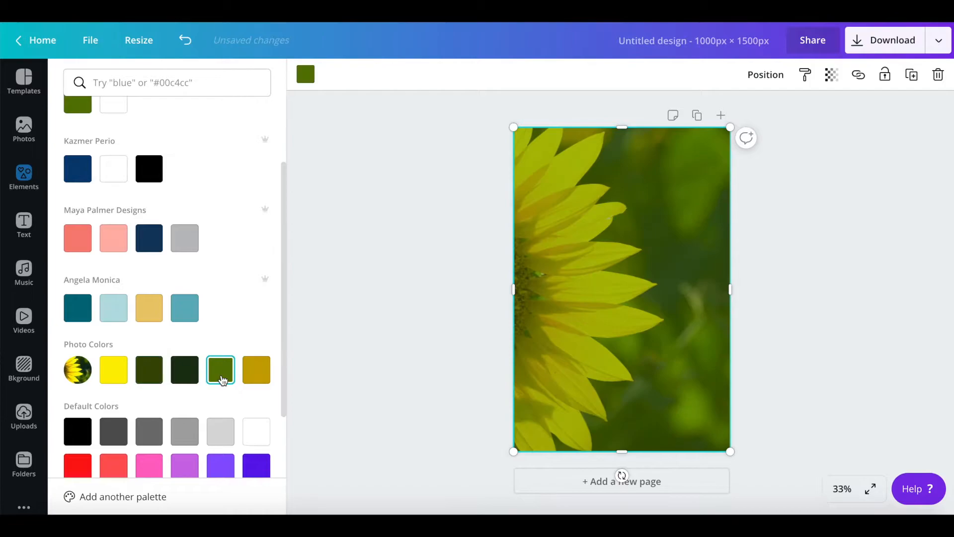
click(436, 343)
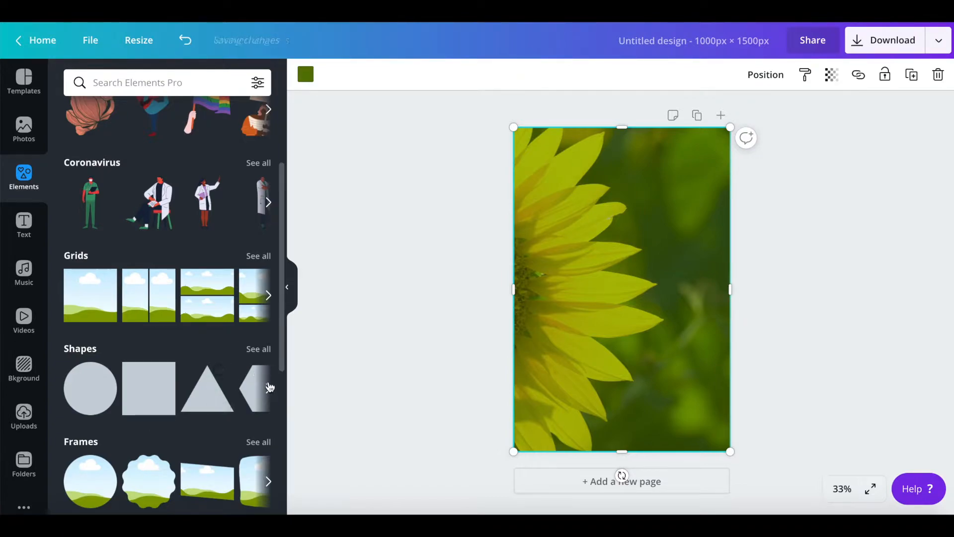
Find the sharp-cornered square outline in the full Shapes collection and add it to the page
click(269, 389)
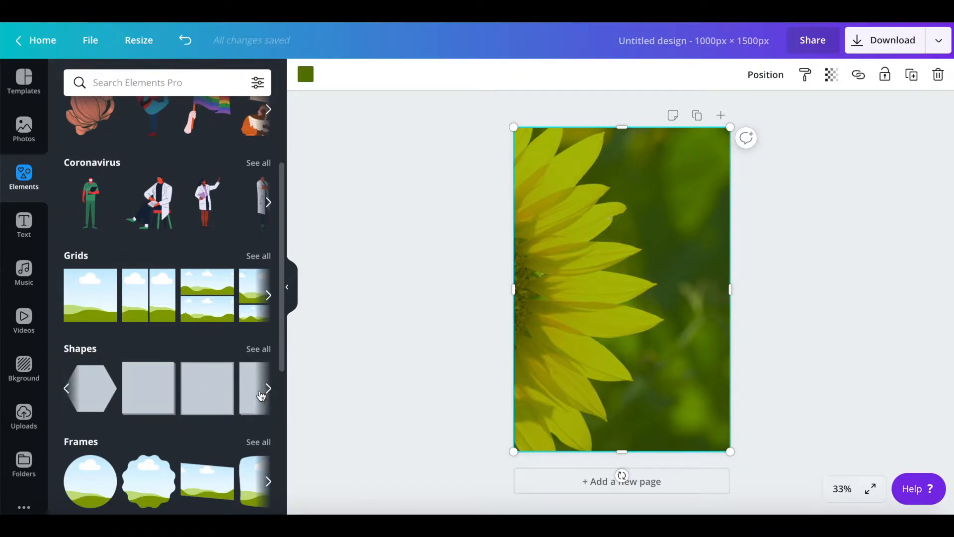
click(268, 389)
click(269, 392)
click(269, 390)
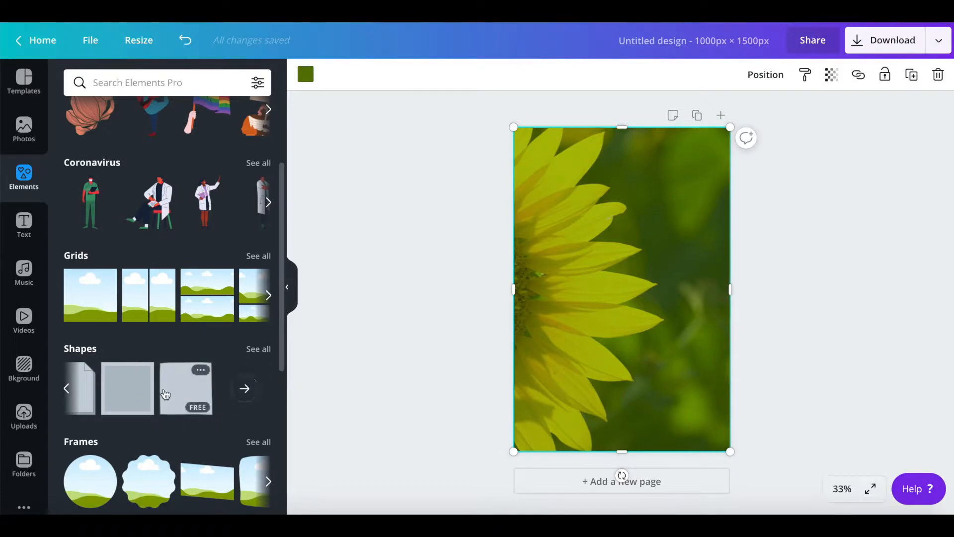
scroll(209, 378, down, 1)
click(258, 315)
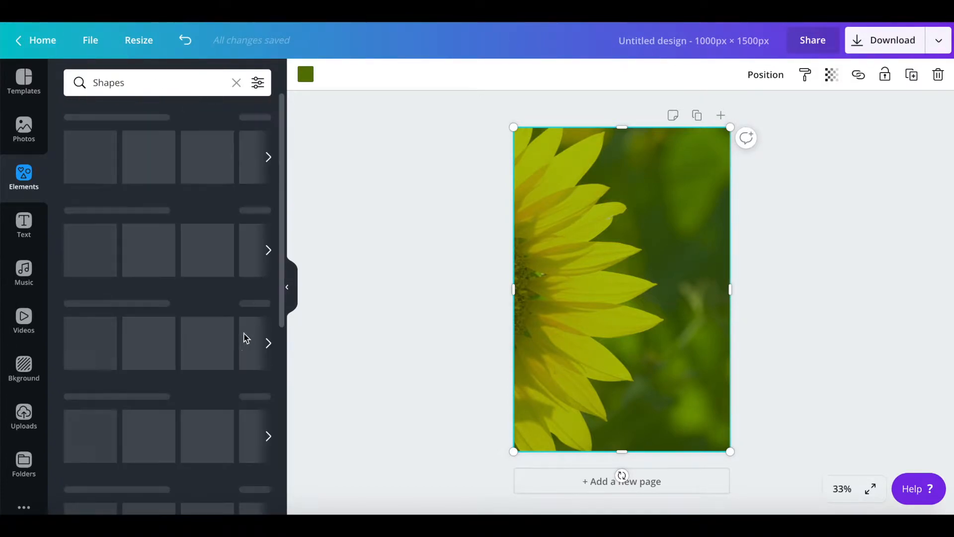
scroll(209, 380, down, 4)
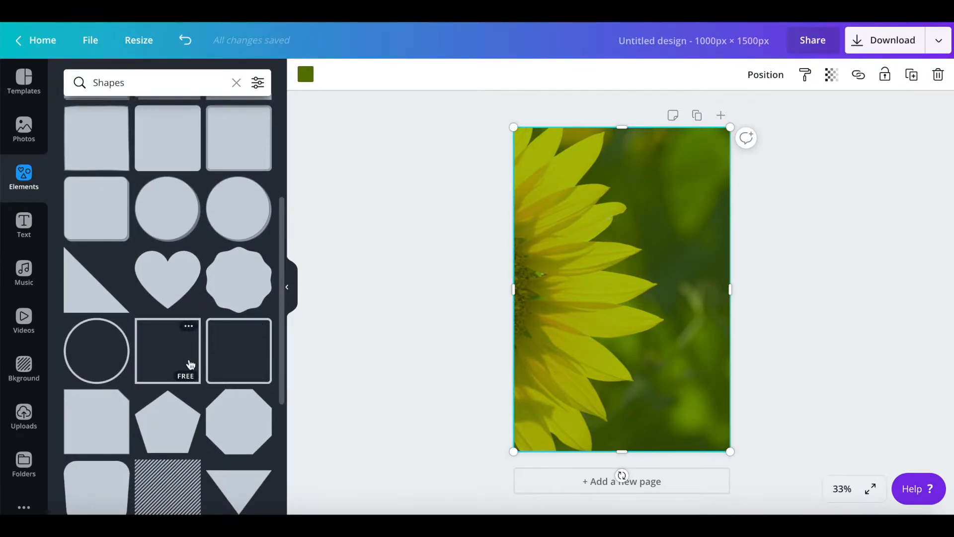
click(177, 351)
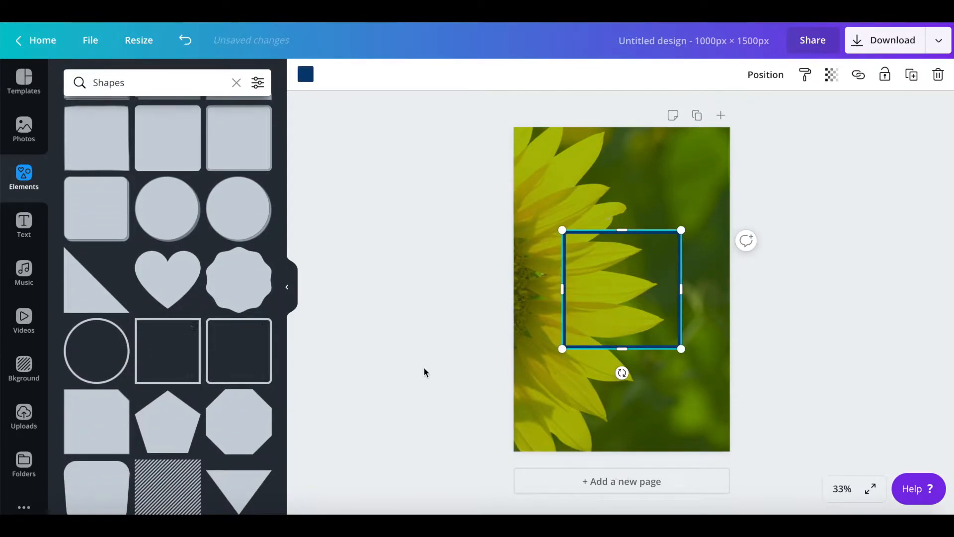
Color the square outline white and scale it down proportionally to thin its border
click(305, 74)
click(149, 201)
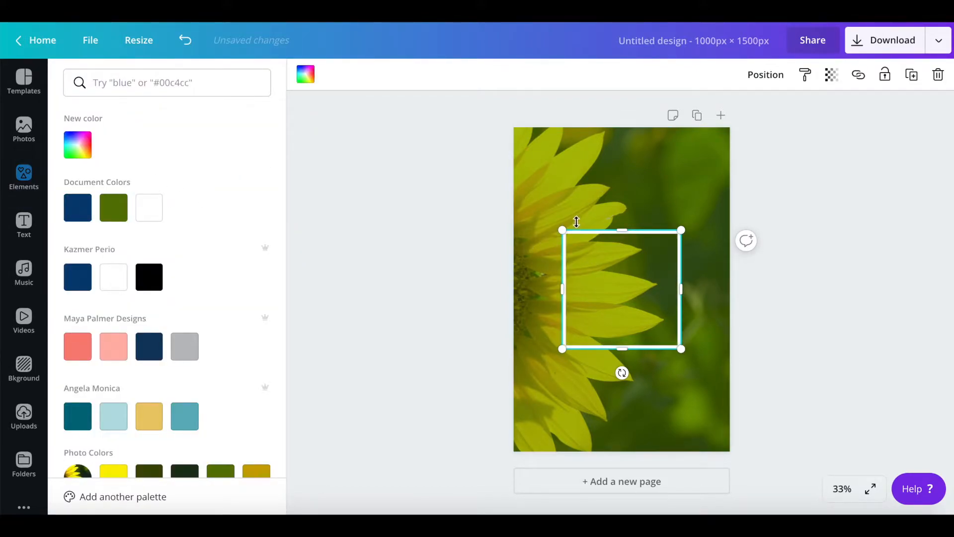
click(563, 231)
drag(563, 231, 599, 267)
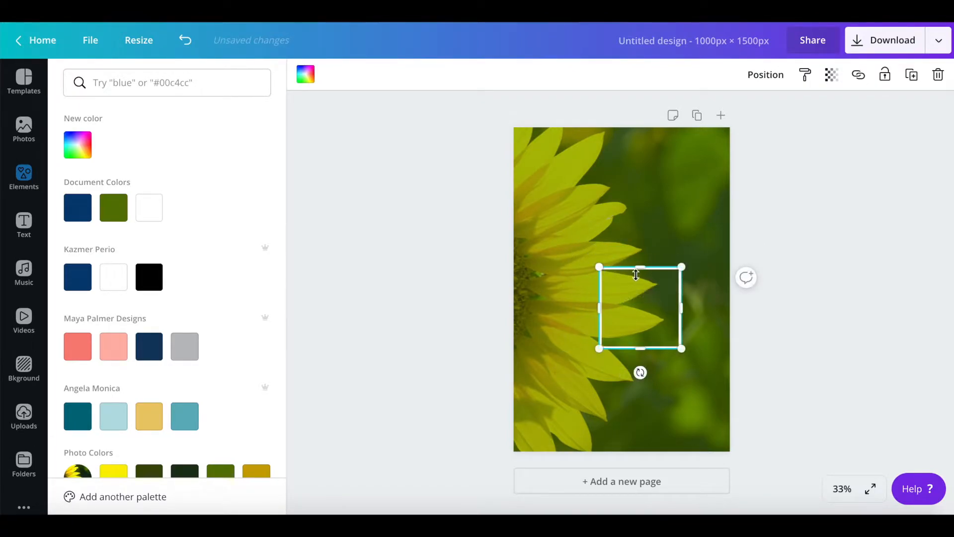
Stretch the white outline into a page border about 890 px wide, with similar narrow margins to all four page edges
drag(640, 262, 636, 132)
drag(597, 242, 526, 255)
drag(612, 349, 622, 437)
drag(680, 287, 718, 288)
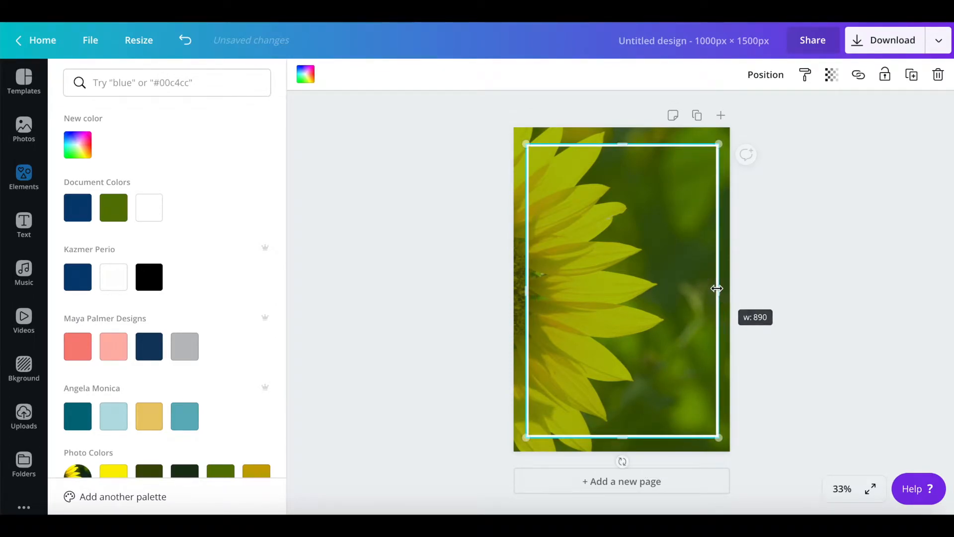
drag(627, 147, 626, 139)
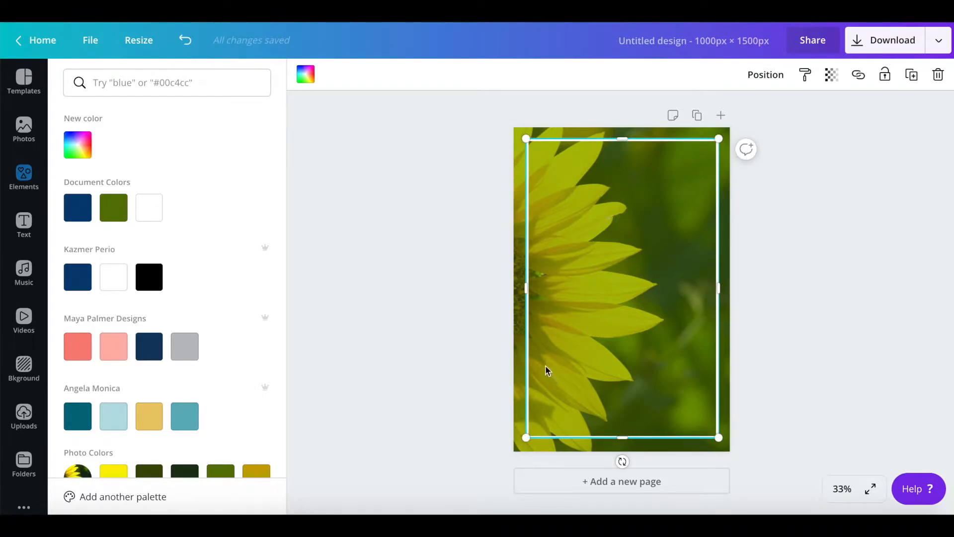
drag(623, 438, 623, 444)
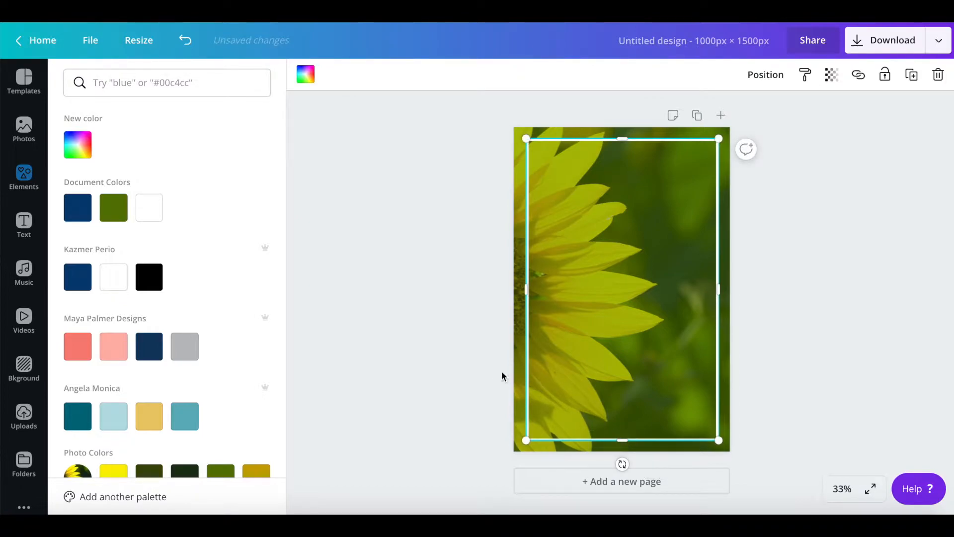
click(484, 360)
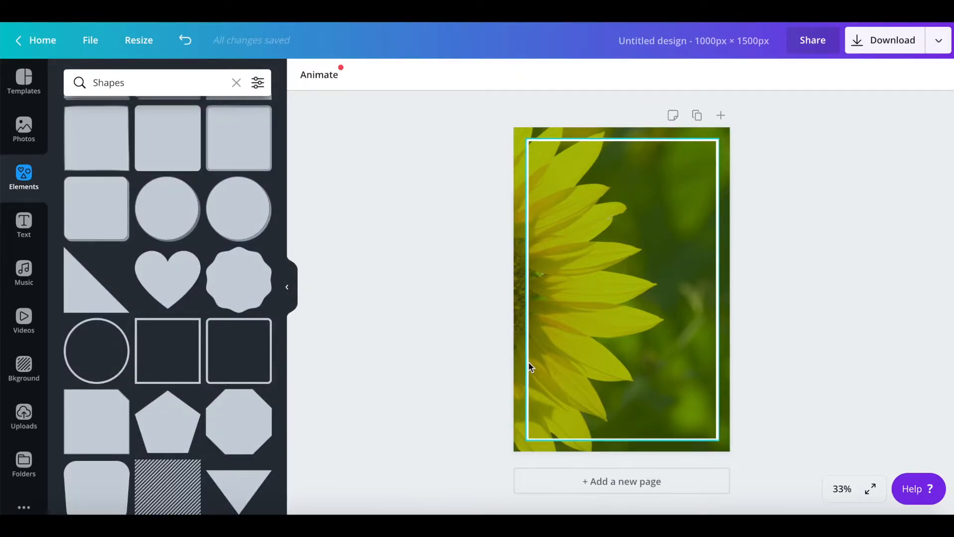
drag(526, 363, 525, 364)
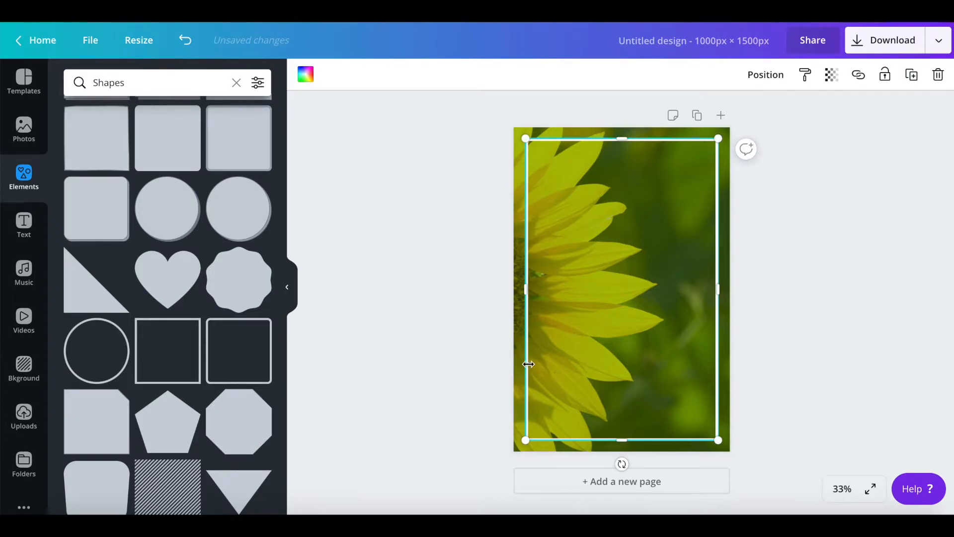
Align the white border outline with the page center both horizontally and vertically, and deselect it
click(597, 397)
click(457, 381)
drag(530, 382, 529, 385)
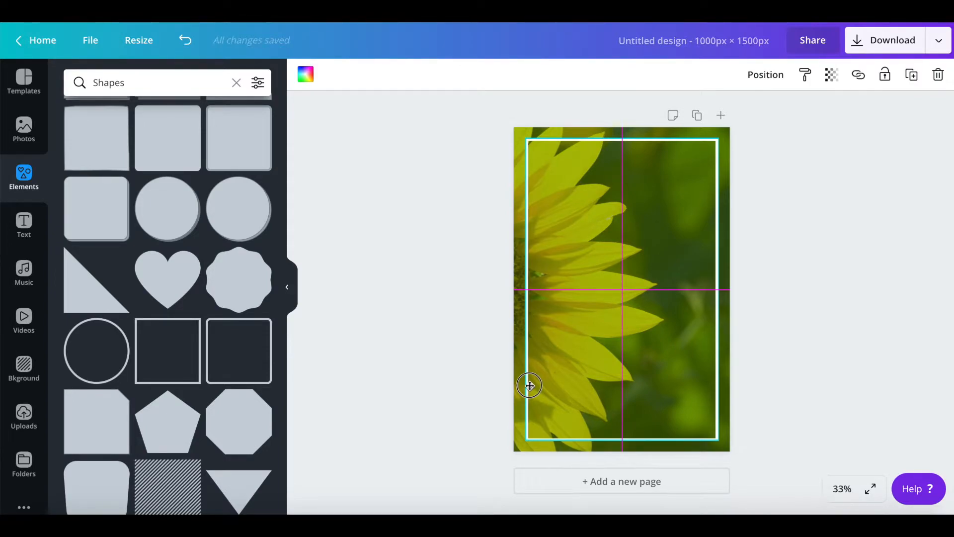
drag(529, 386, 529, 386)
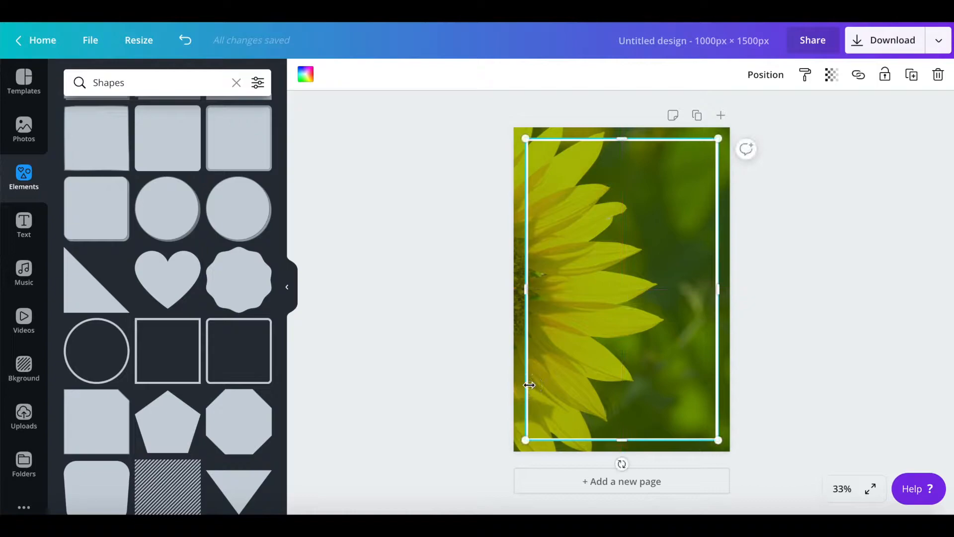
click(782, 394)
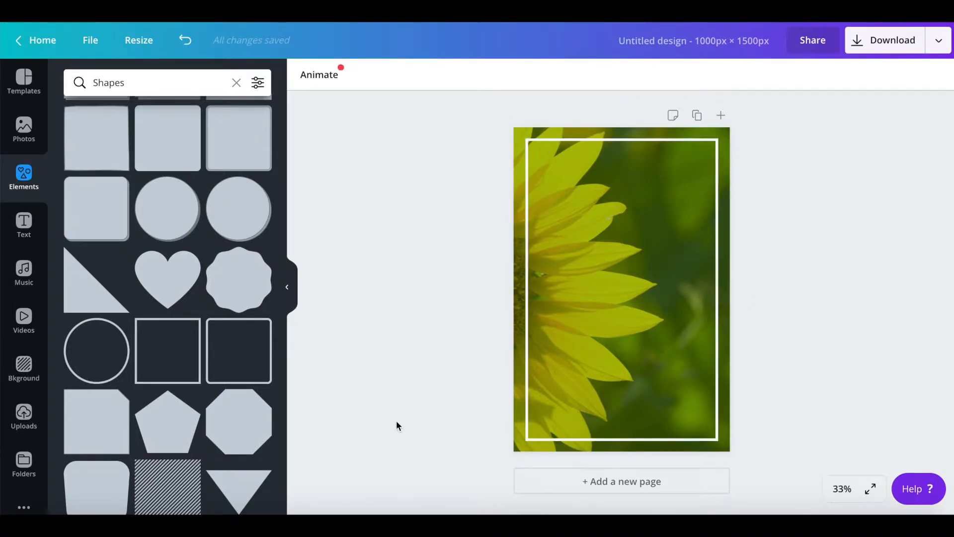
Add a heading text box to the page and enlarge it to about font size 56.5
click(24, 224)
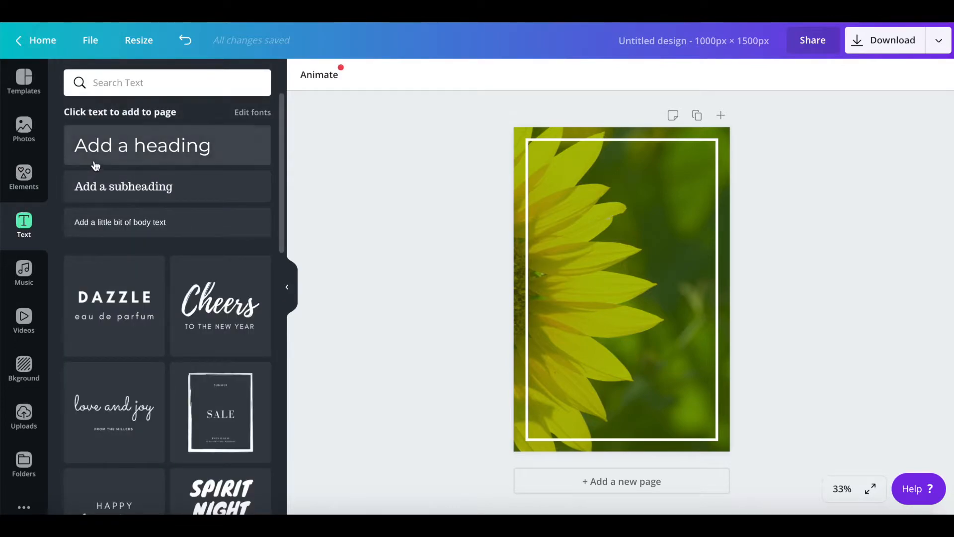
click(115, 147)
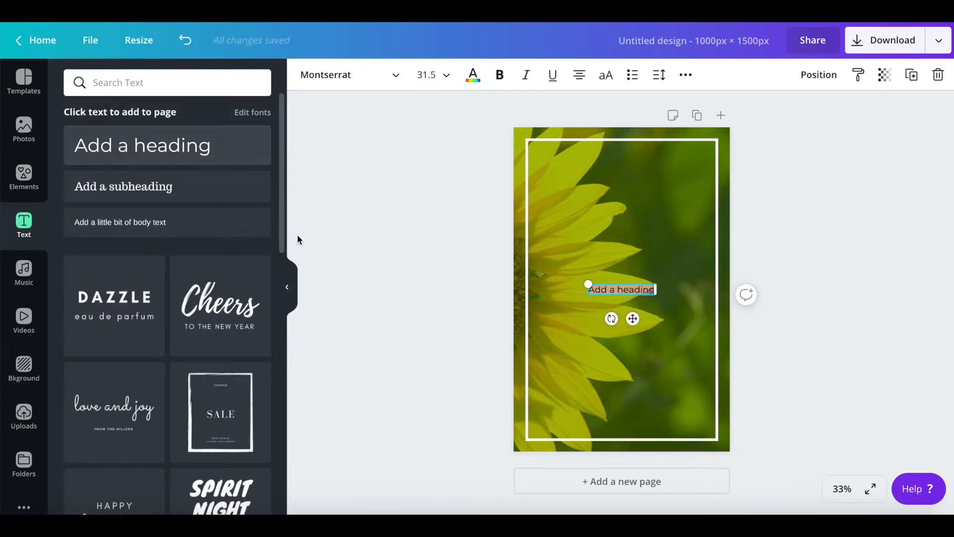
drag(588, 282, 547, 237)
Set the heading's font to Oswald
click(365, 79)
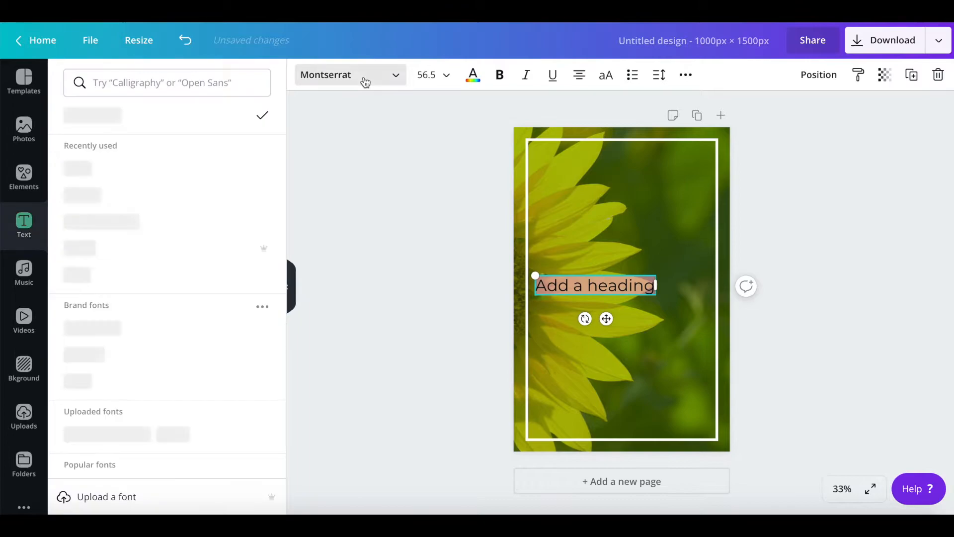
click(174, 85)
text(osea)
key(BackSpace)
key(BackSpace)
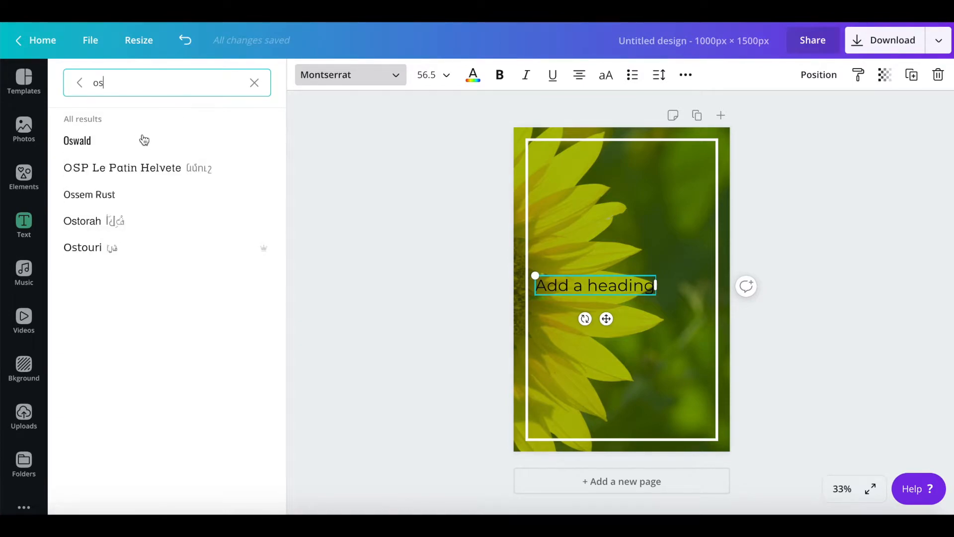
click(124, 143)
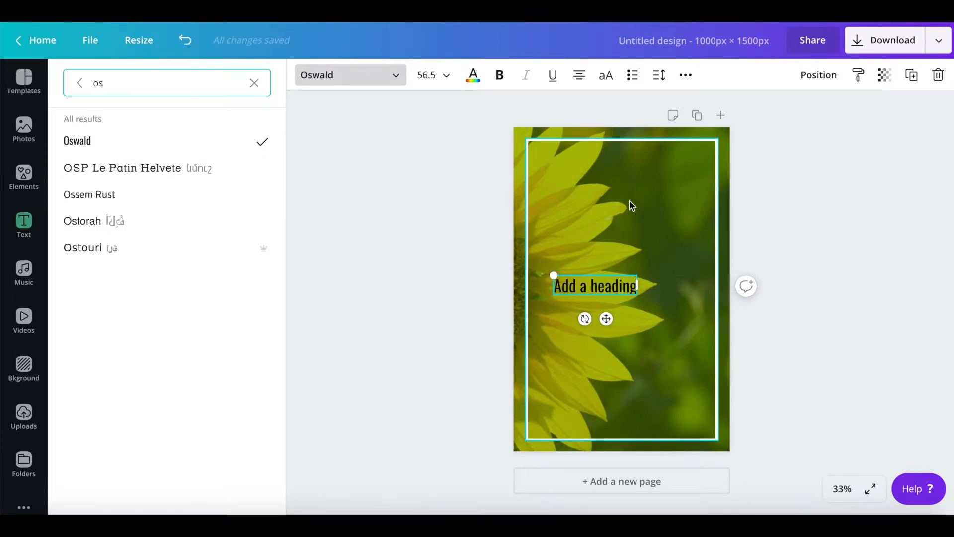
Color the heading white and replace its placeholder text with "How to Grow"
click(473, 77)
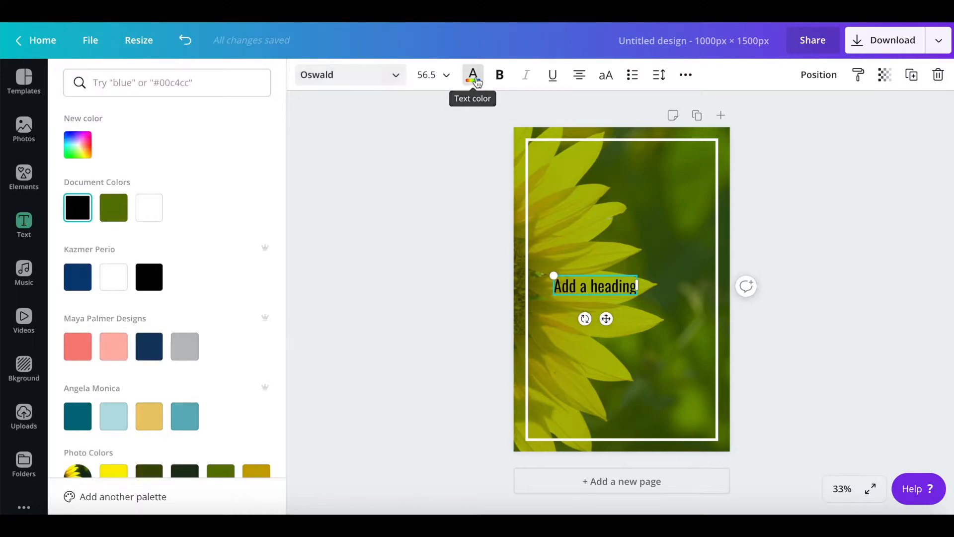
click(149, 208)
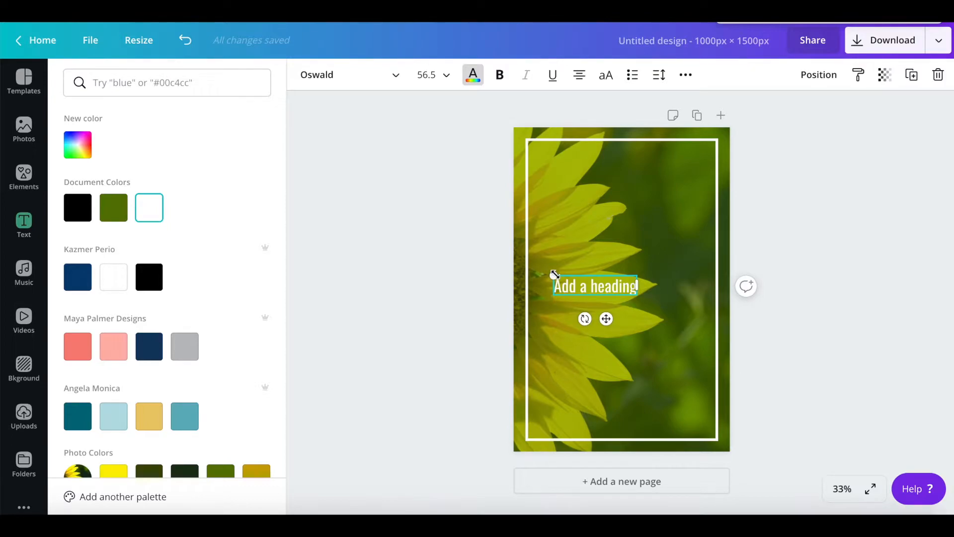
double_click(577, 289)
text(How t)
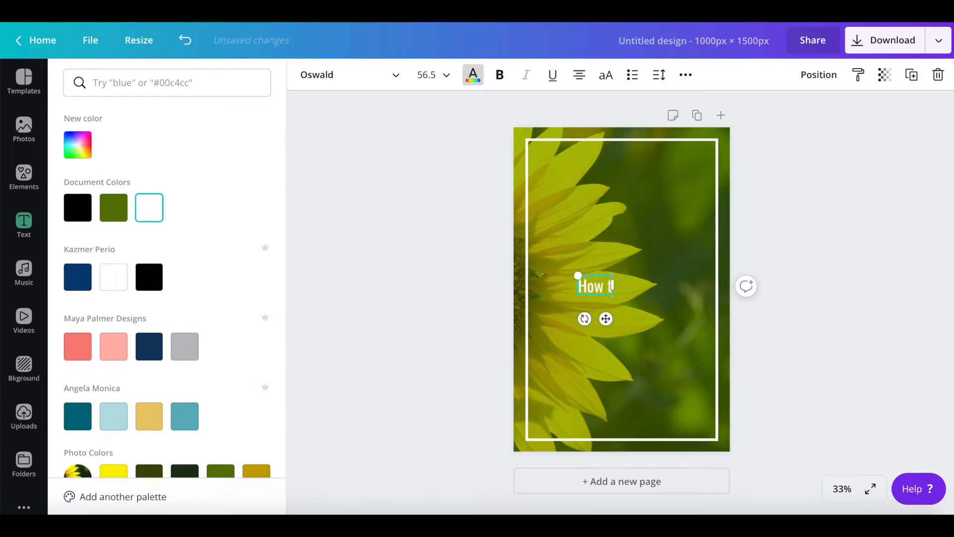
text(o Grow)
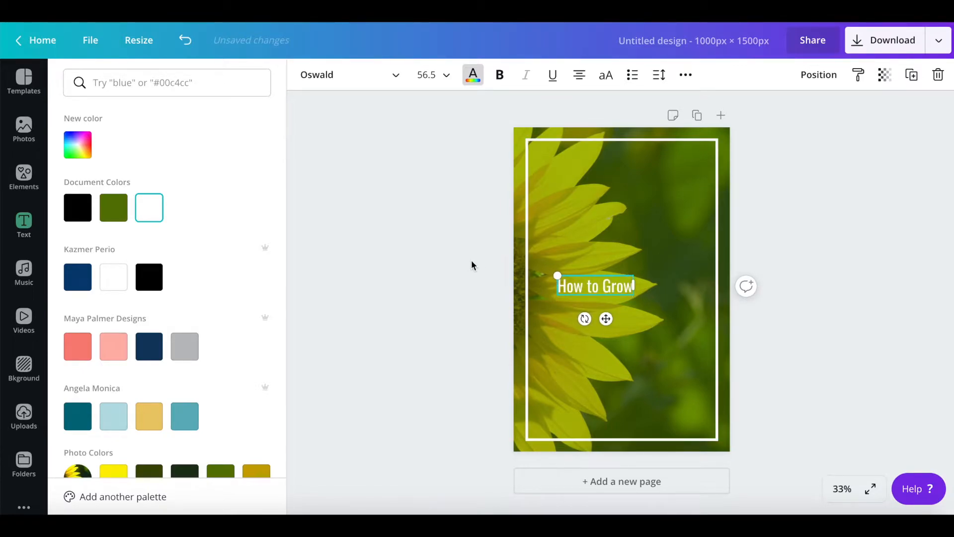
Enlarge the heading to about size 89.3, centered in the page's upper half, and switch it to all uppercase
drag(557, 271, 455, 245)
drag(562, 279, 608, 228)
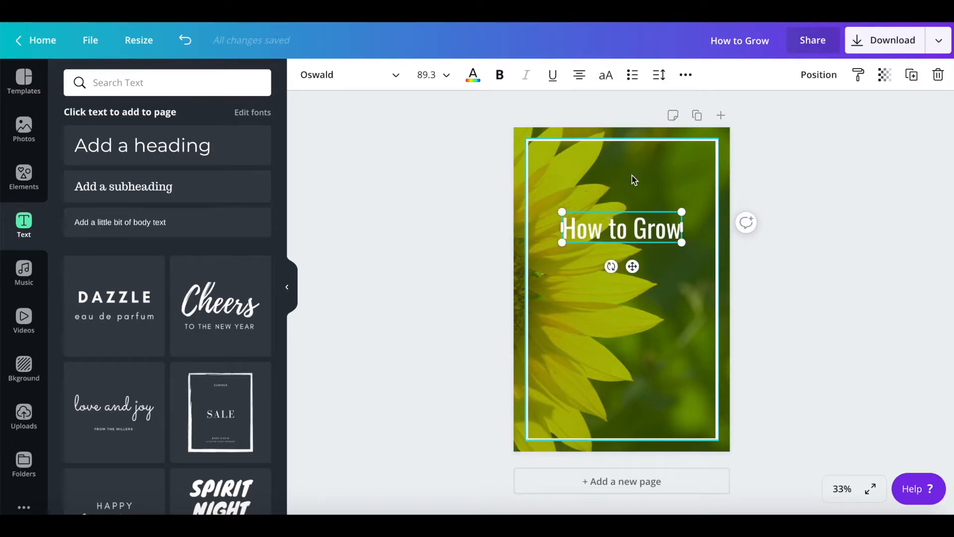
click(606, 76)
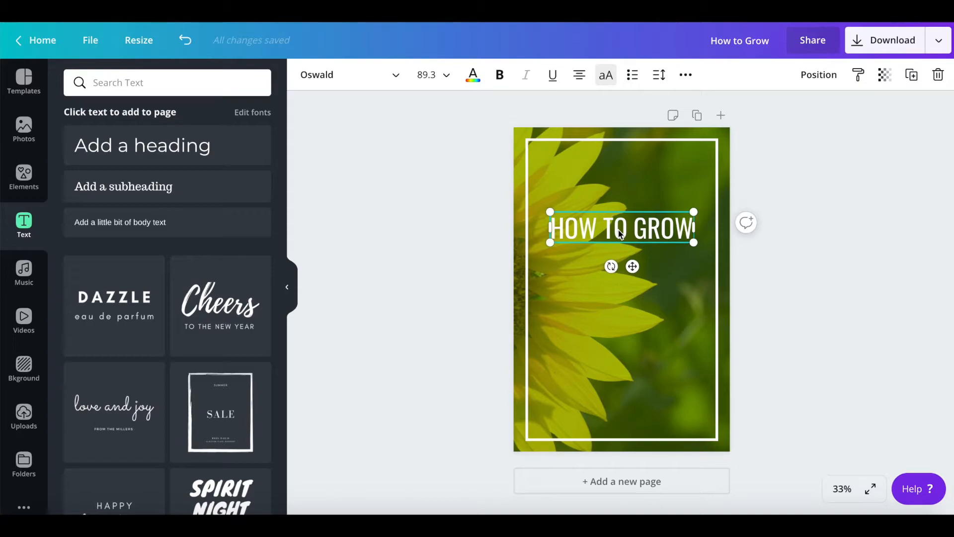
Duplicate the heading directly below the original and replace the copy's text with "SUNFLOWERS"
key(ctrl+d)
drag(618, 232, 618, 267)
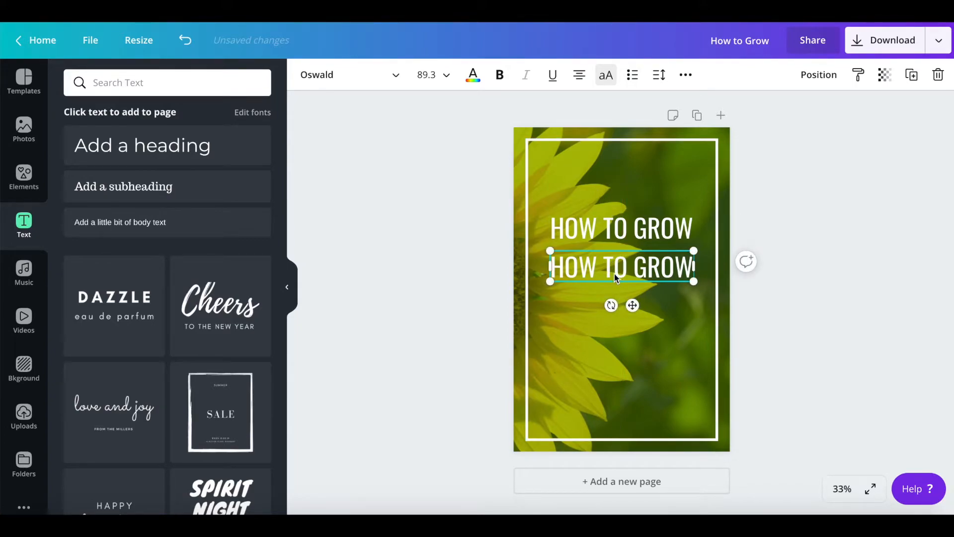
triple_click(614, 270)
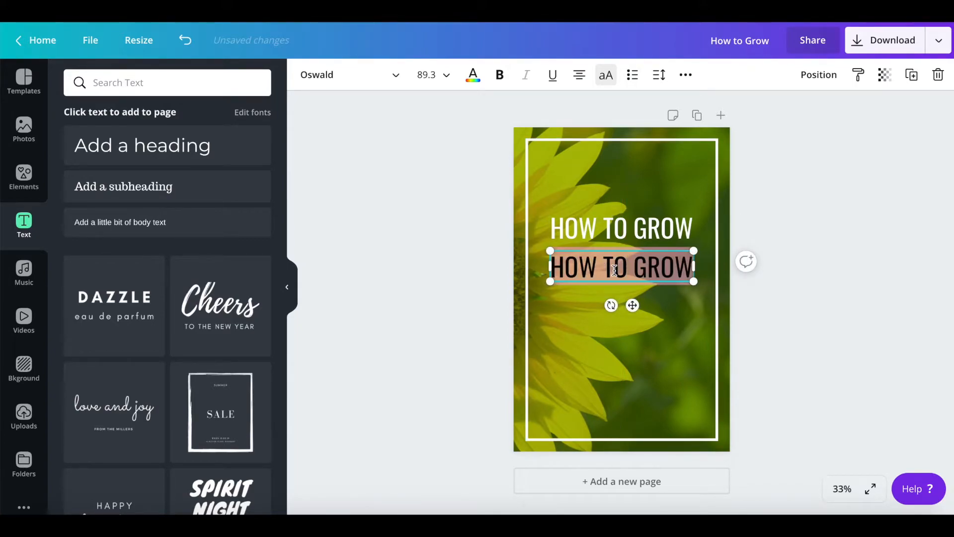
key(BackSpace)
text(SU)
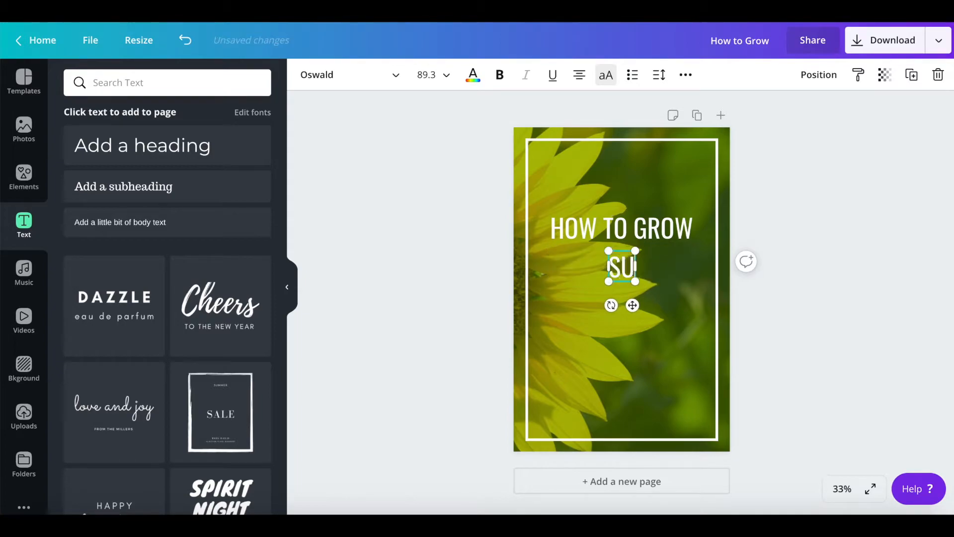
text(NF)
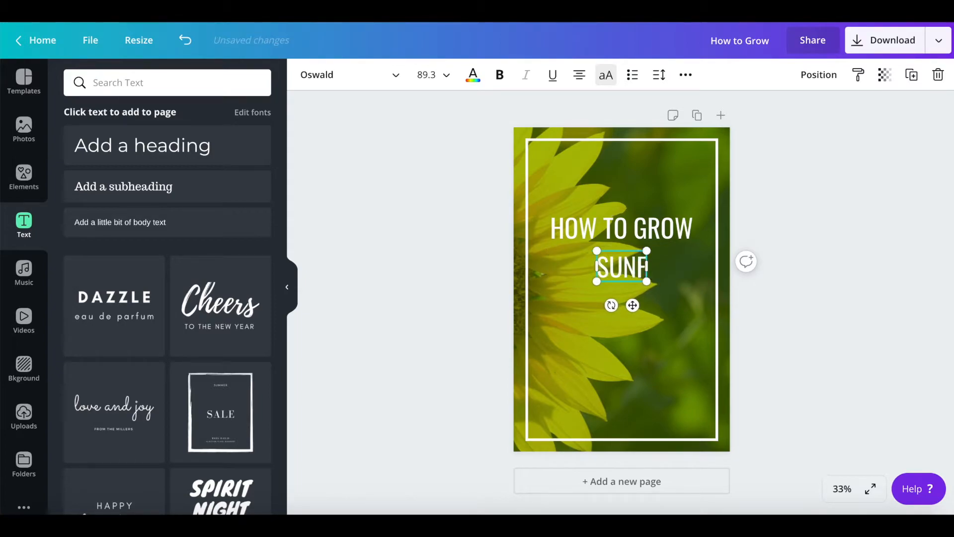
text(LOWERS)
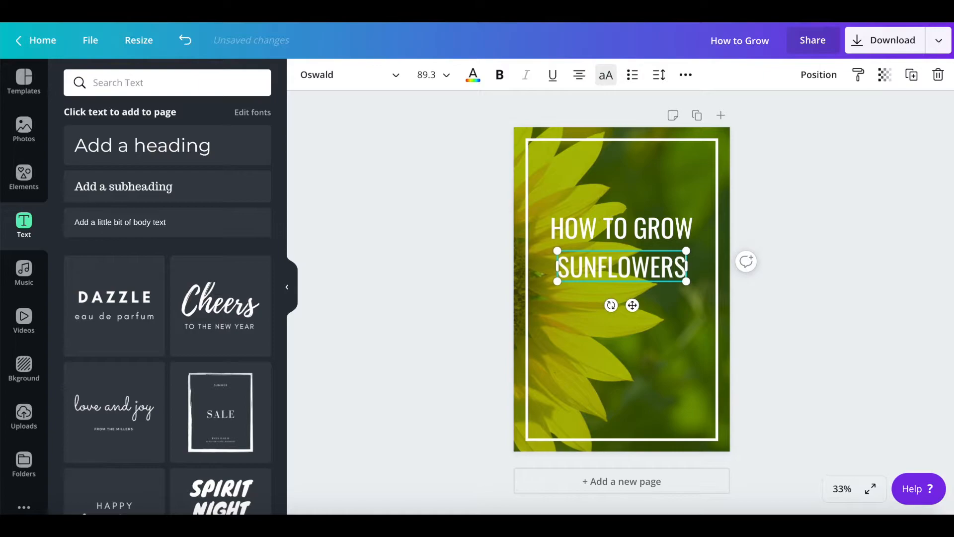
click(823, 323)
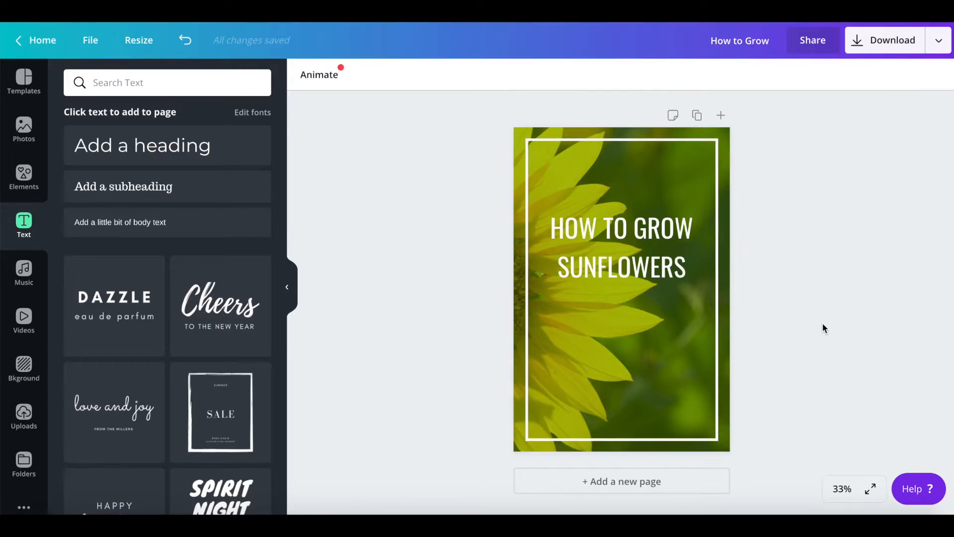
Set the letter spacing of the HOW TO GROW line to 60
click(611, 213)
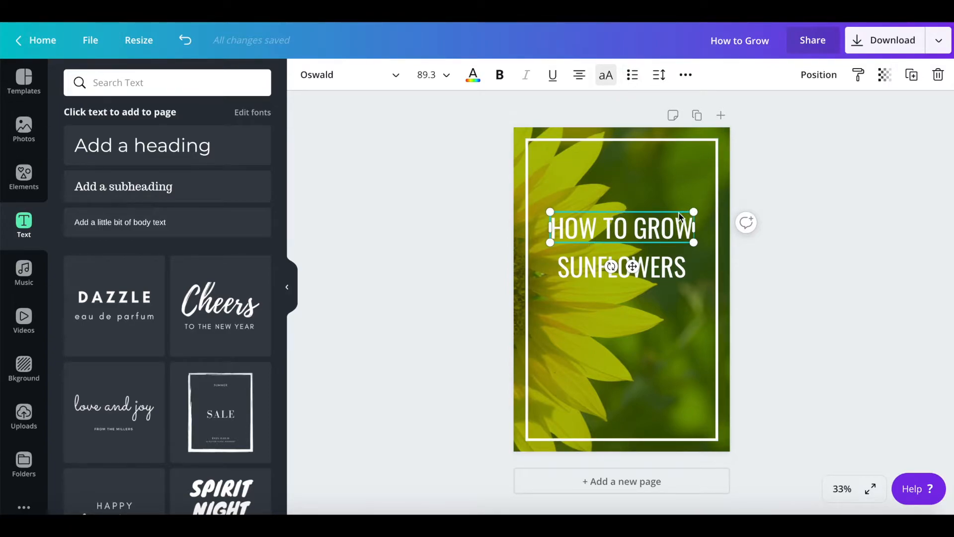
click(661, 76)
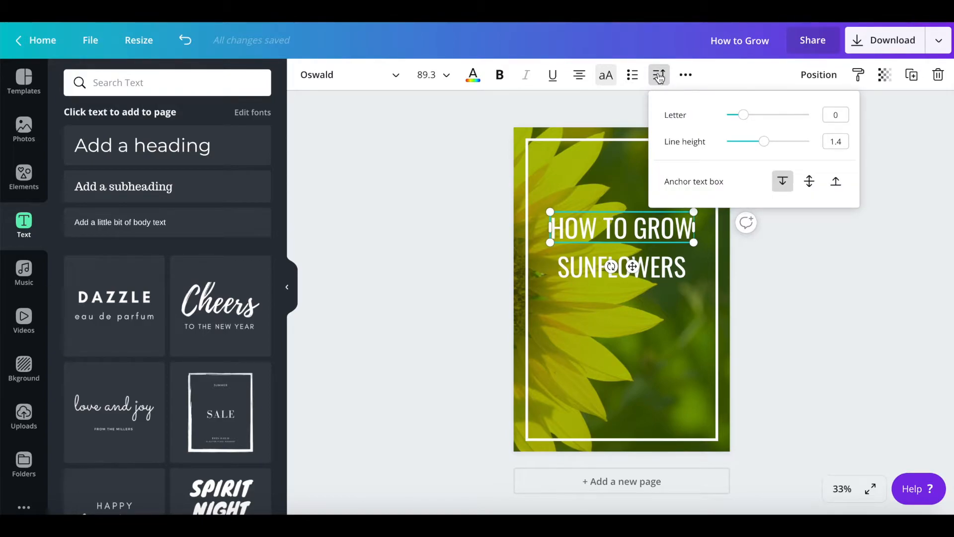
drag(746, 122, 751, 122)
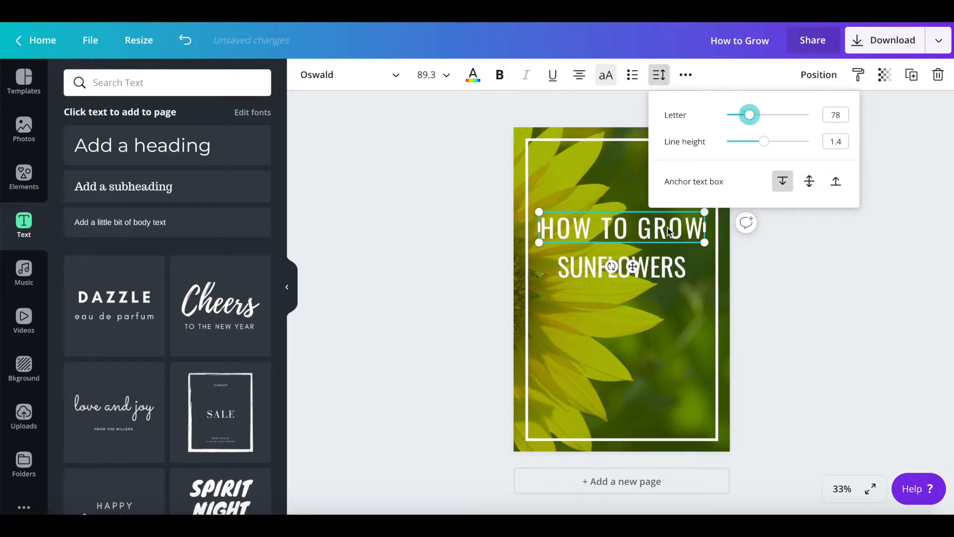
drag(749, 114, 743, 119)
double_click(835, 115)
text(60)
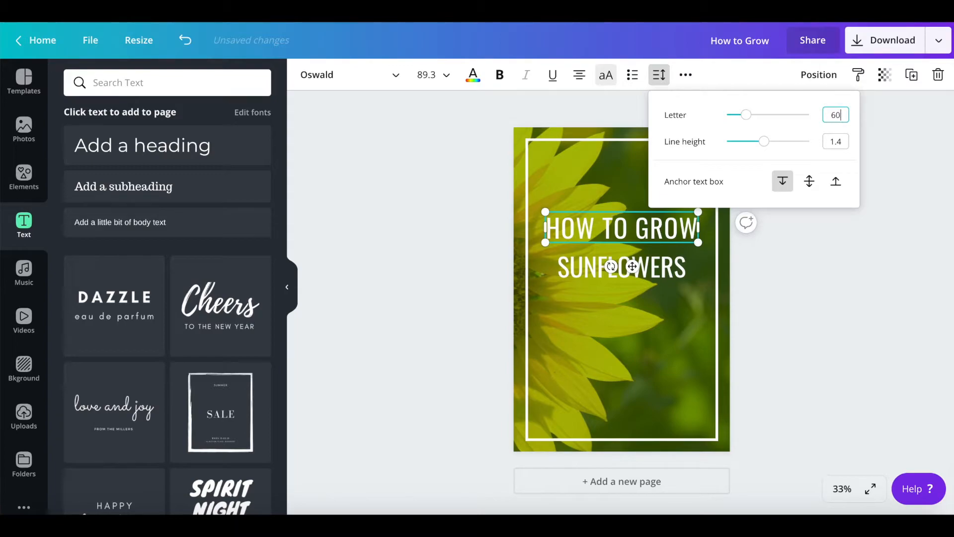
key(Return)
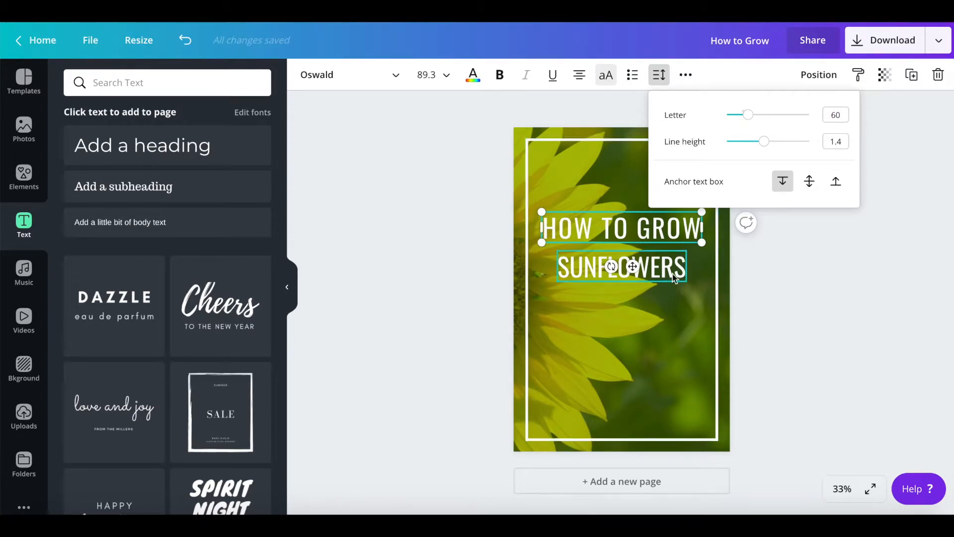
Set the letter spacing of the SUNFLOWERS line to 60 as well
click(676, 268)
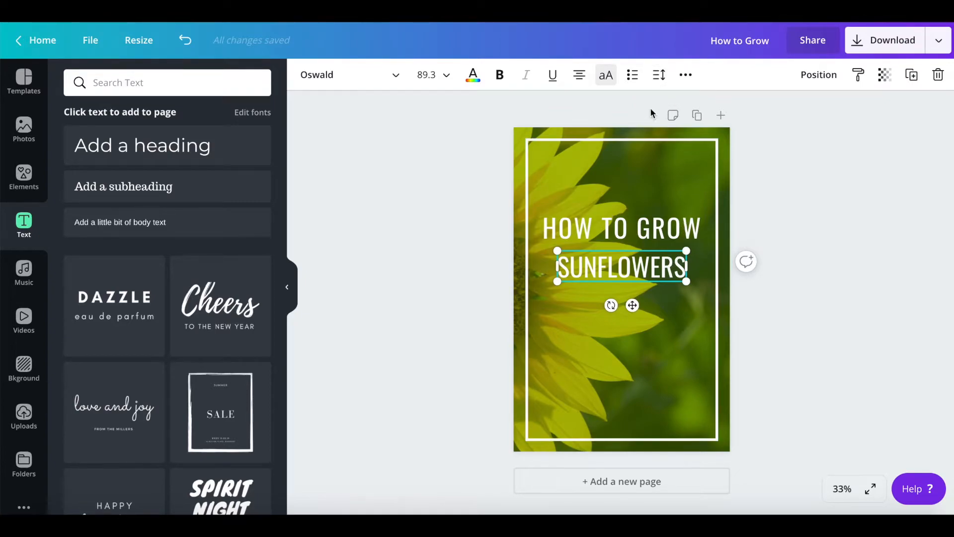
click(657, 73)
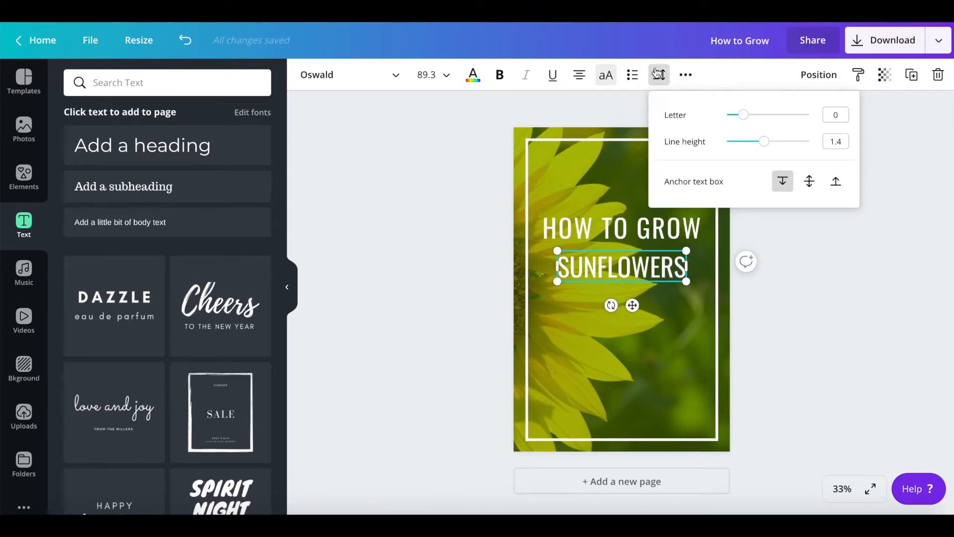
click(830, 116)
text(60)
key(Return)
click(844, 284)
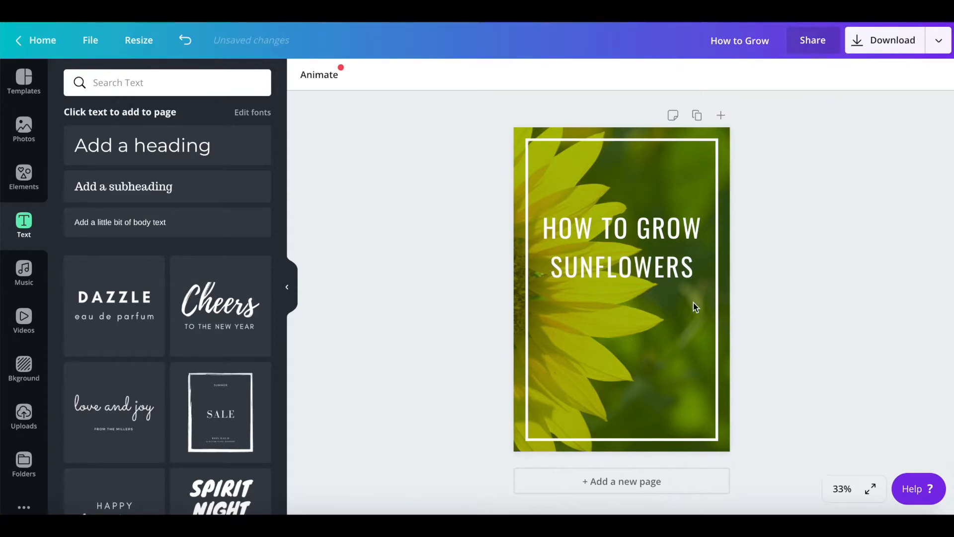
Align SUNFLOWERS with the left edge of HOW TO GROW and enlarge it to about 741 px wide to match that line's width
click(627, 274)
drag(627, 274, 623, 274)
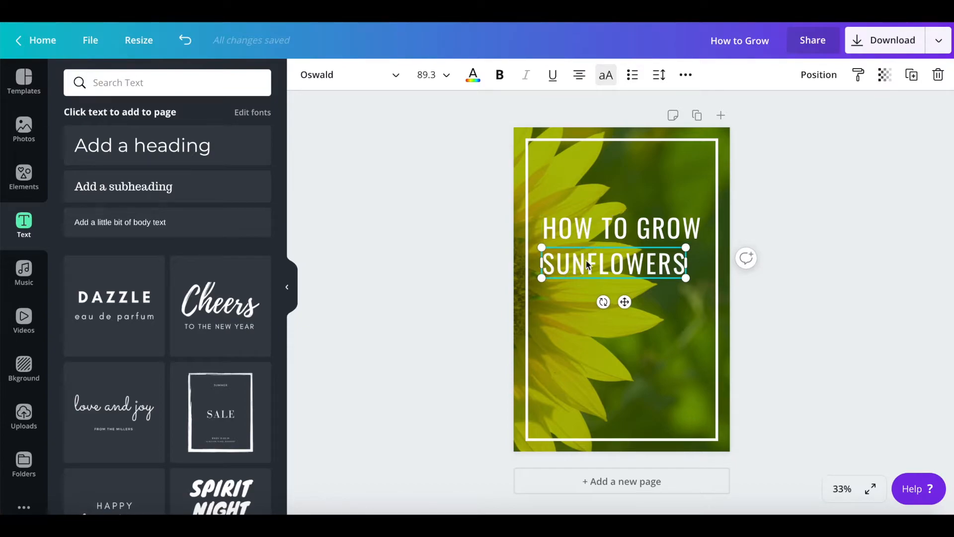
drag(686, 279, 700, 288)
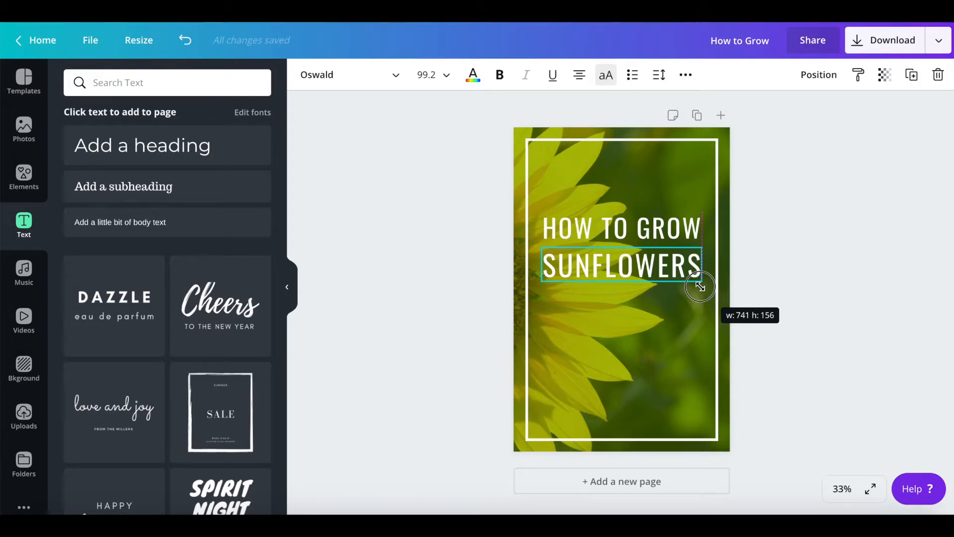
drag(701, 287, 700, 287)
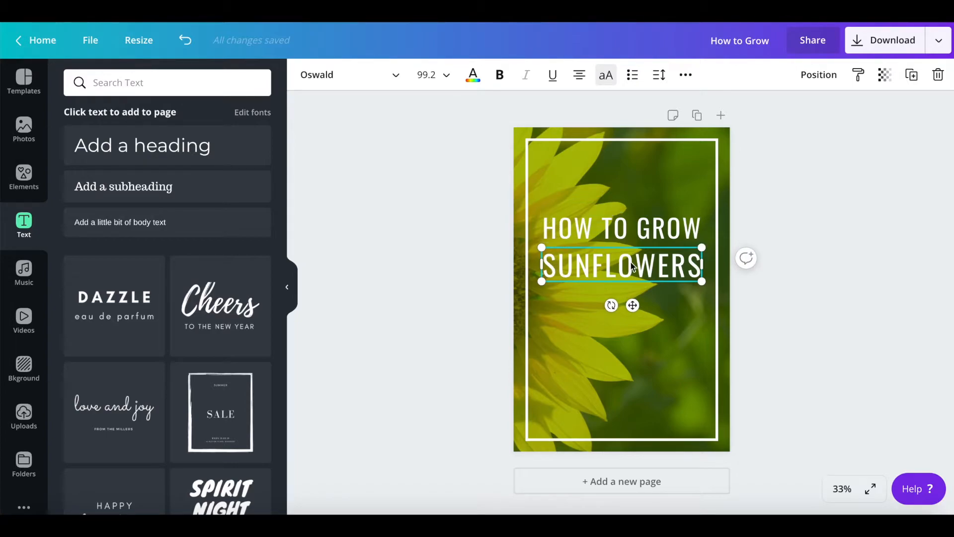
click(812, 303)
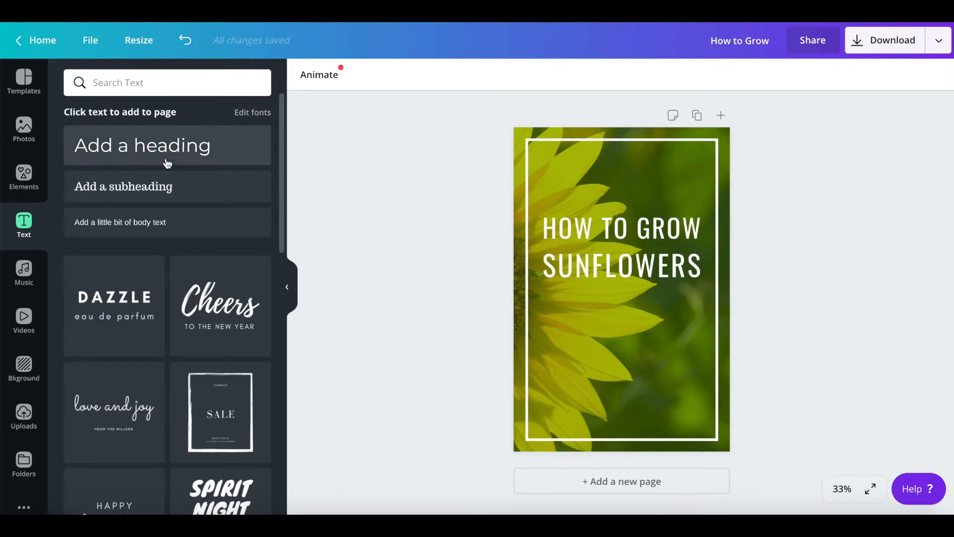
Add a subheading text box and place it centered a little below the SUNFLOWERS line
click(166, 187)
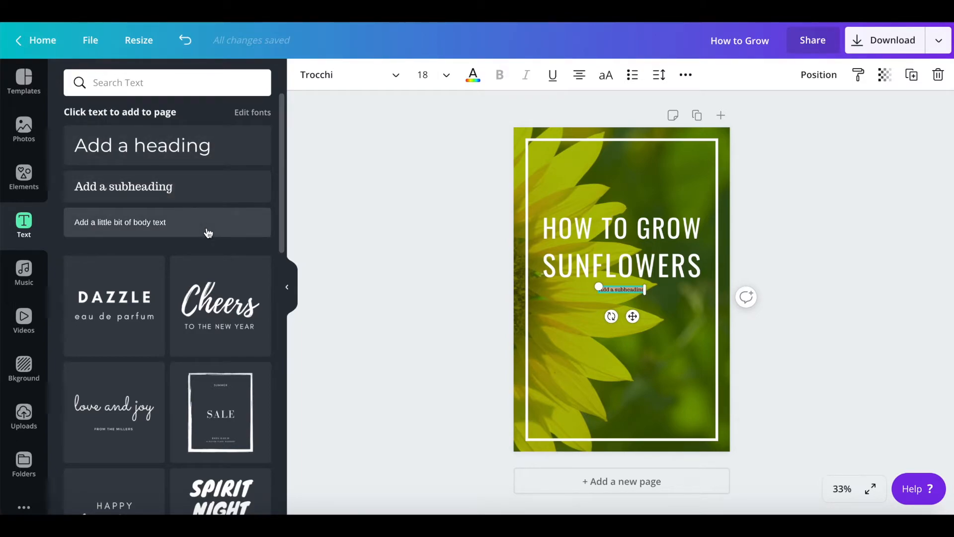
click(754, 335)
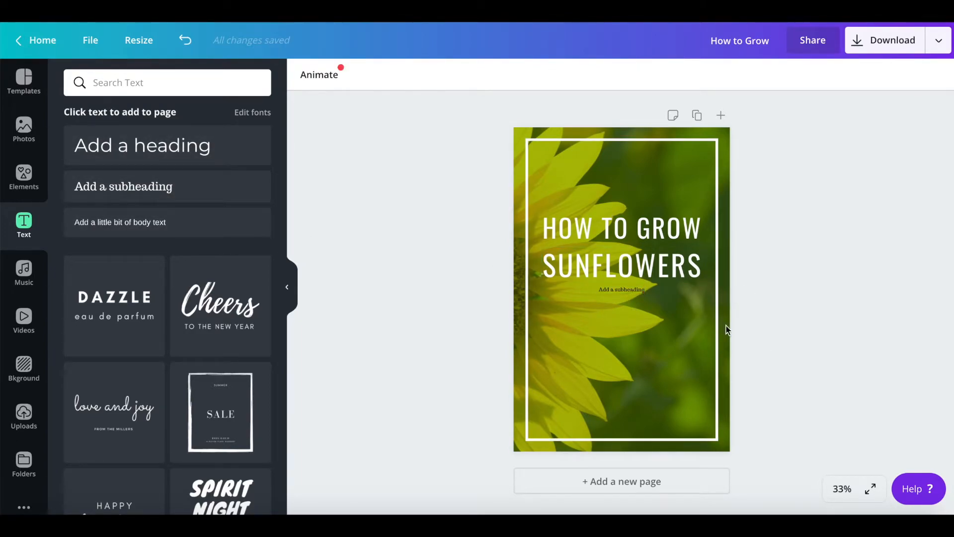
drag(618, 290, 619, 310)
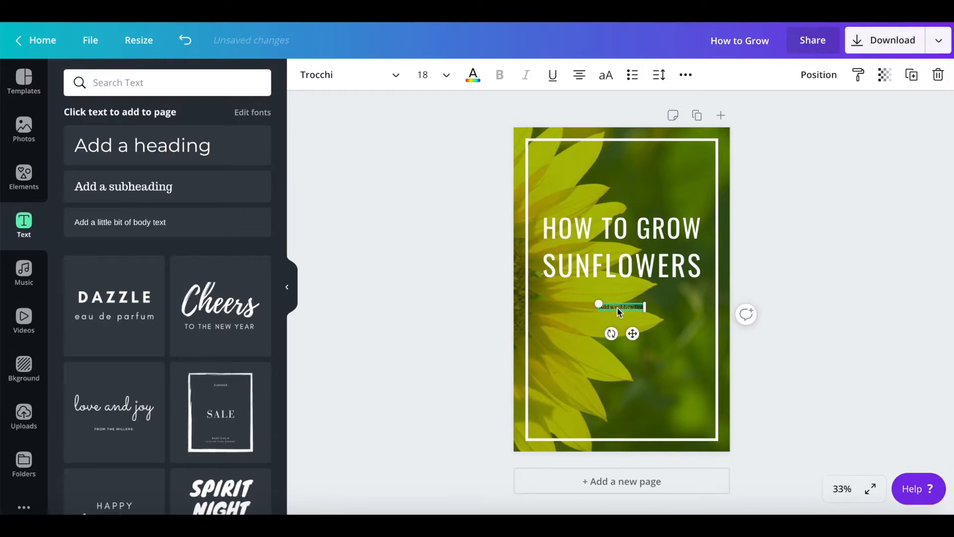
Replace the subheading text with "- an 8-step guide -" and enlarge it to font size 33.5
double_click(618, 308)
key(BackSpace)
text(ar)
text( 8-st)
text(ep guid)
text(e)
click(629, 361)
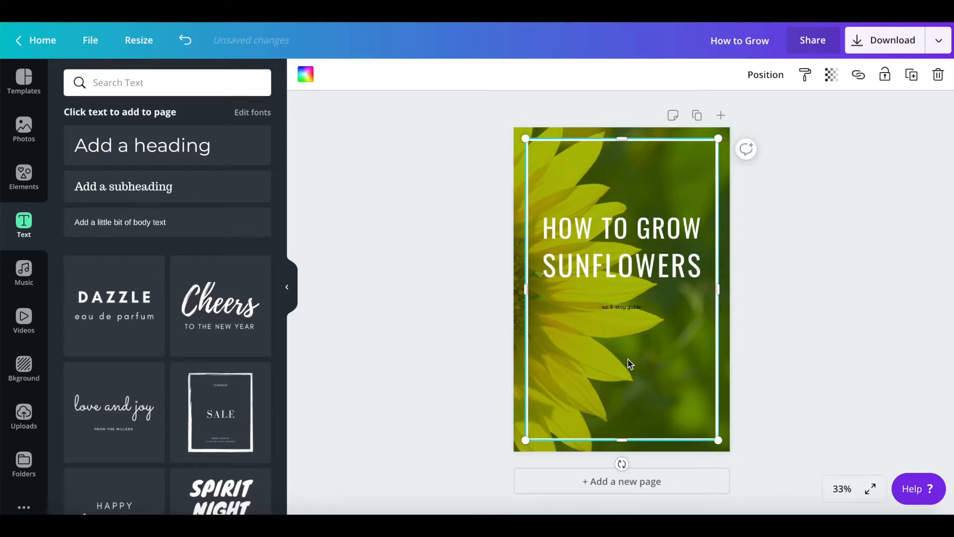
click(608, 308)
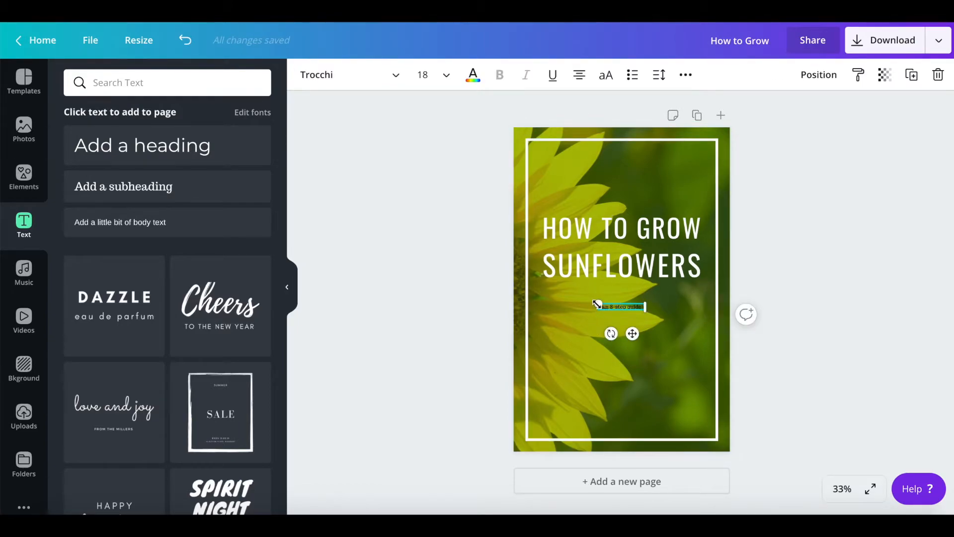
drag(598, 304, 559, 299)
Change the font of the "- an 8-step guide -" subheading to Cardo
click(354, 88)
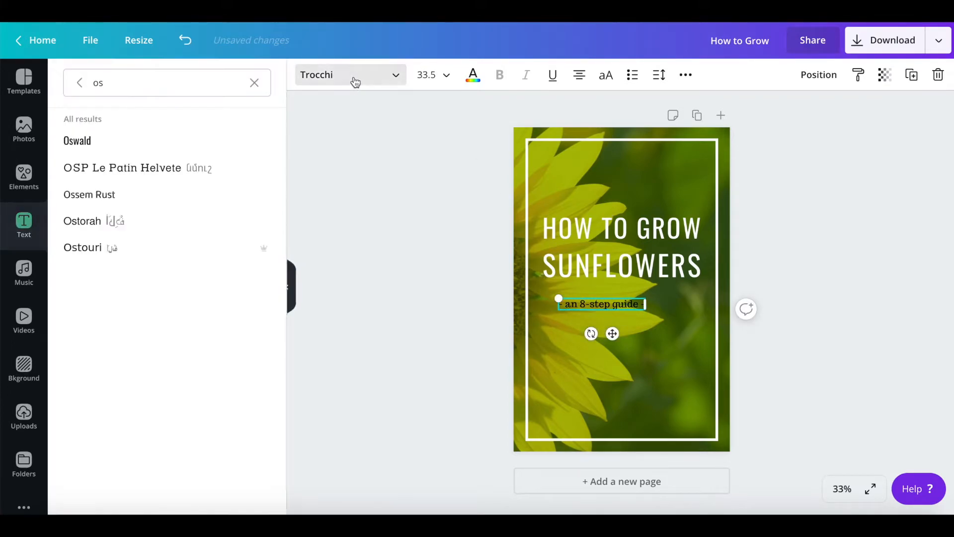
click(111, 78)
double_click(111, 78)
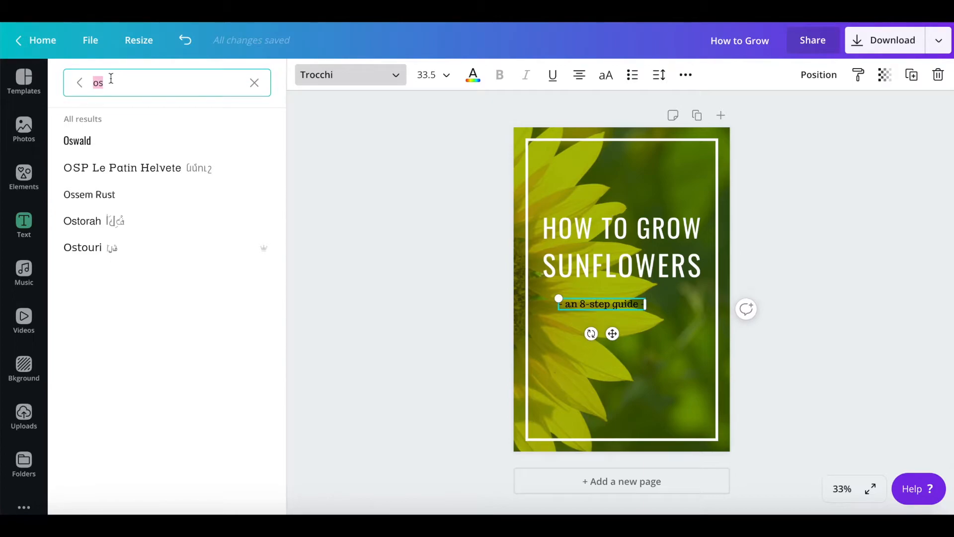
text(card)
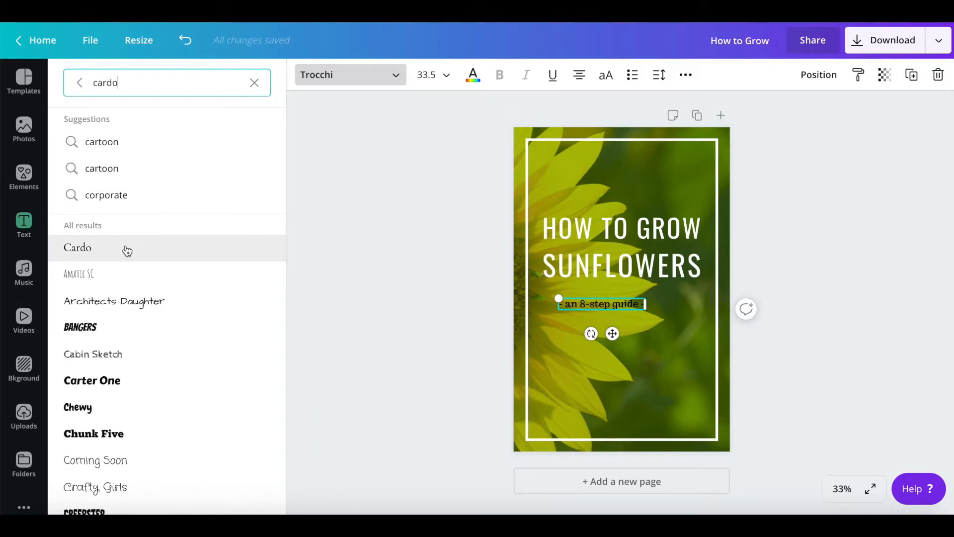
click(128, 250)
Color the "- an 8-step guide -" subheading white and set its font to Oswald
click(473, 74)
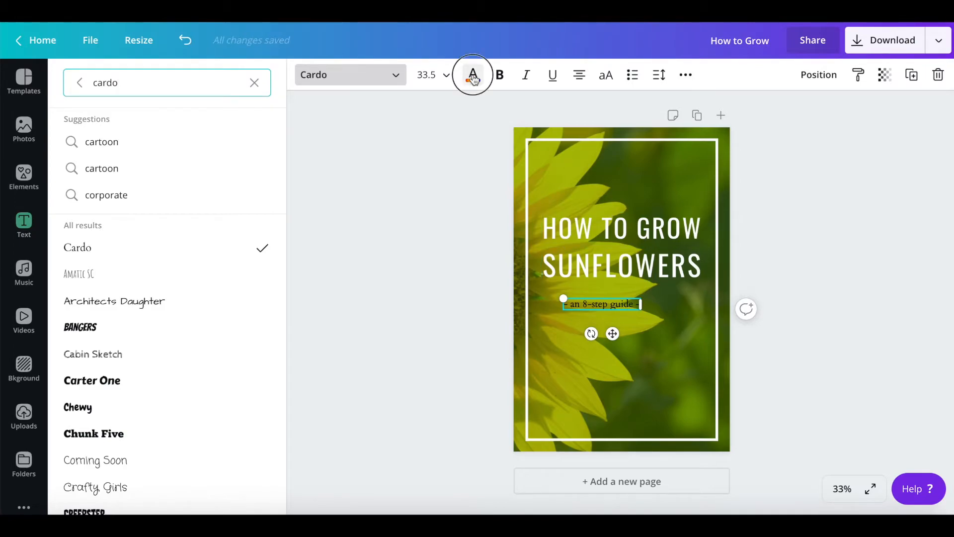
click(149, 212)
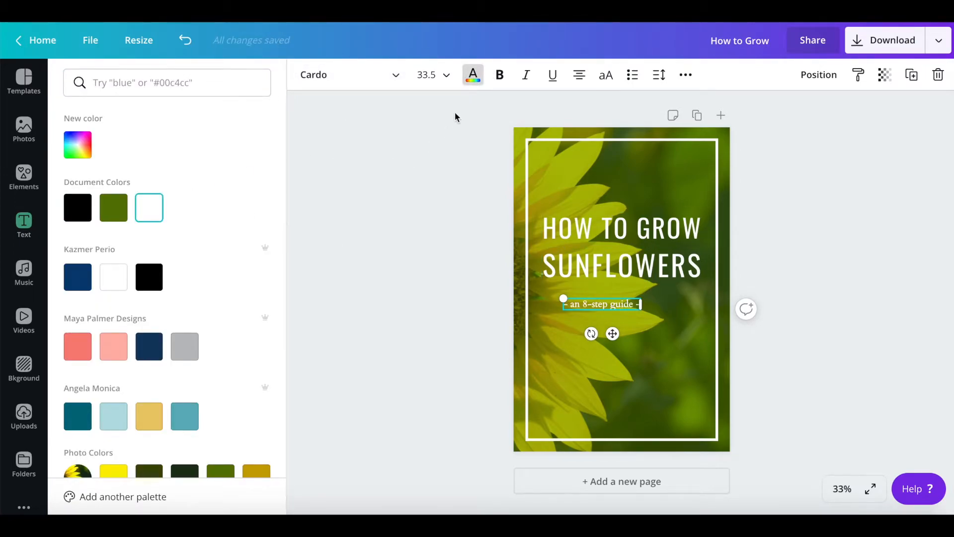
click(365, 85)
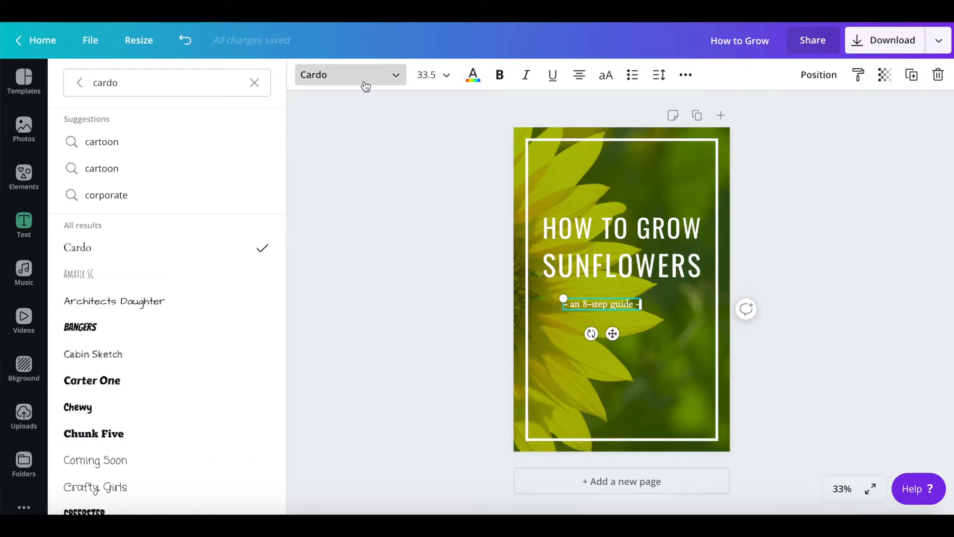
click(154, 79)
double_click(155, 84)
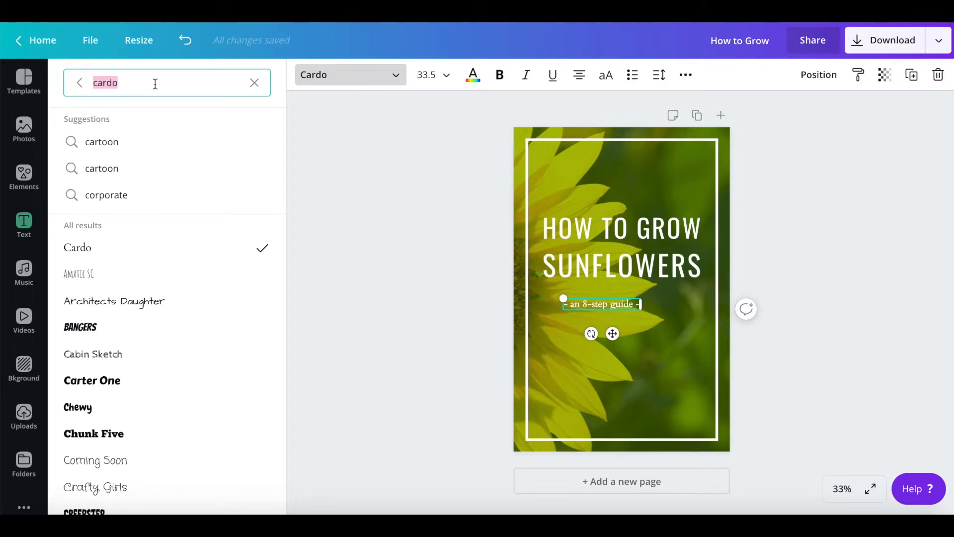
text(oswa)
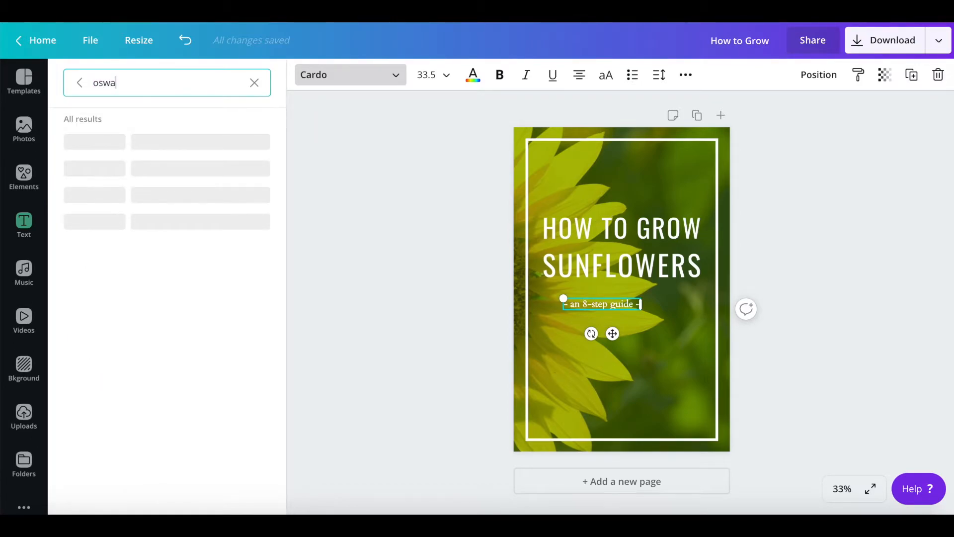
text(ld)
click(98, 143)
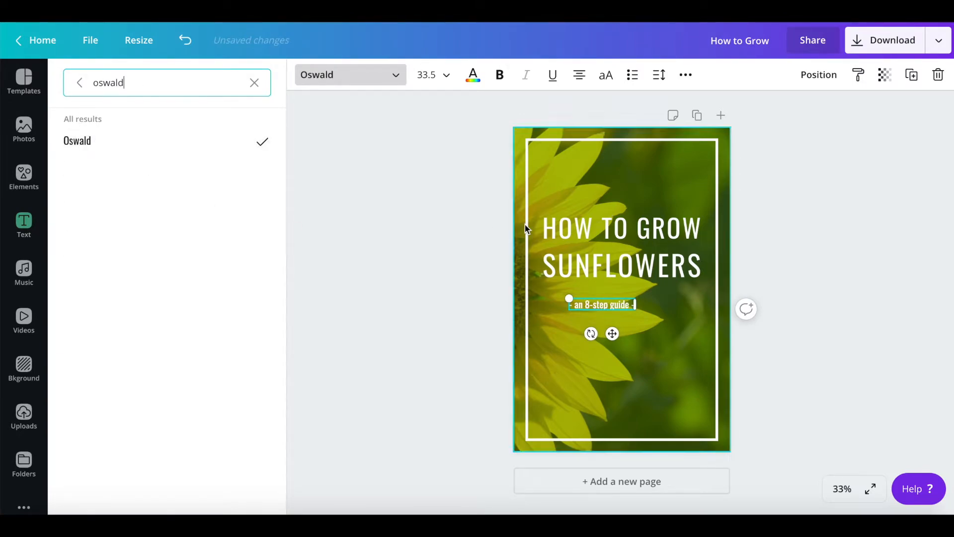
Set the letter spacing of the "- an 8-step guide -" subheading to 60
click(659, 77)
click(835, 114)
text(60)
key(Return)
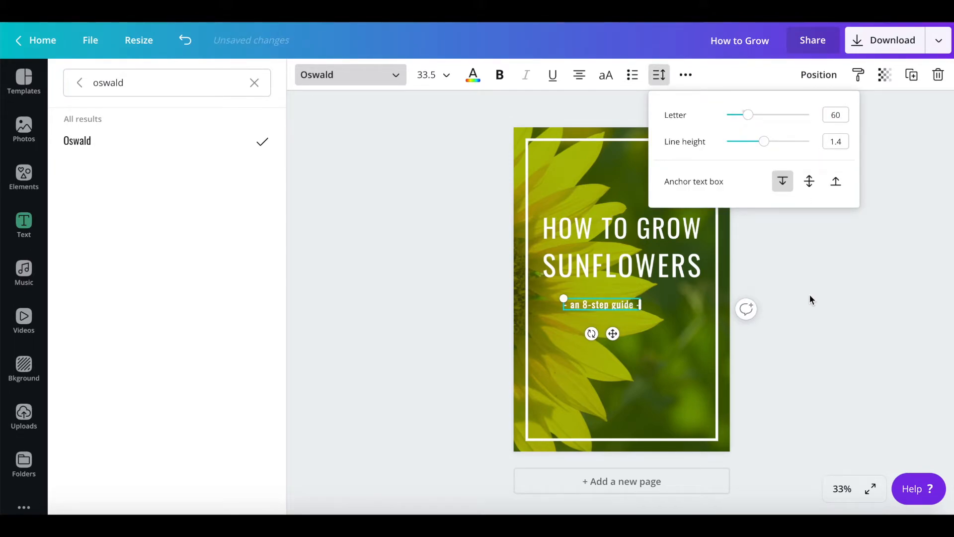
Enlarge the "- an 8-step guide -" subheading to about font size 45.3 and center it just below SUNFLOWERS
click(681, 357)
click(602, 304)
mouse_move(600, 305)
mouse_down()
mouse_move(620, 305)
mouse_move(554, 289)
mouse_move(597, 305)
mouse_up()
click(782, 336)
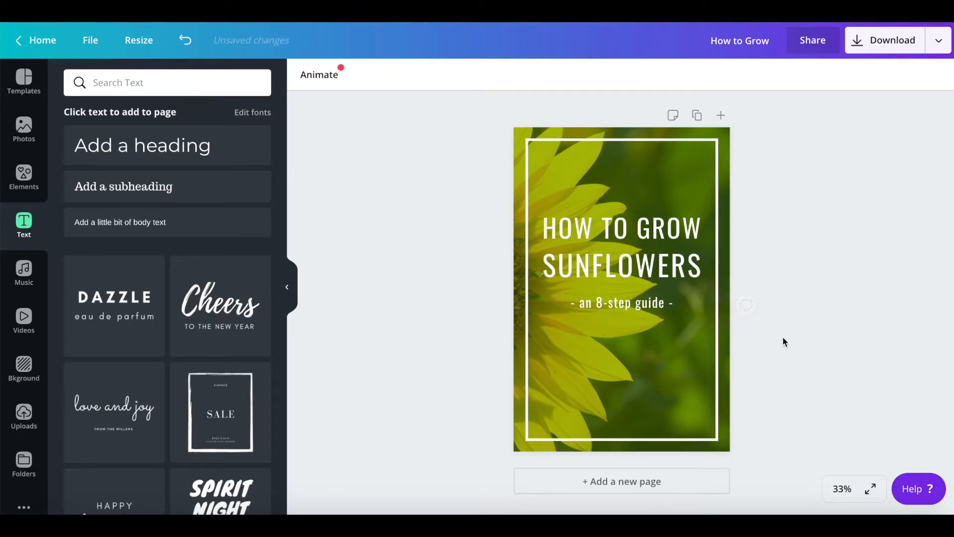
Move the HOW TO GROW, SUNFLOWERS and subheading lines together to the horizontal and vertical center of the page
click(572, 229)
shift+click(575, 267)
shift+click(589, 300)
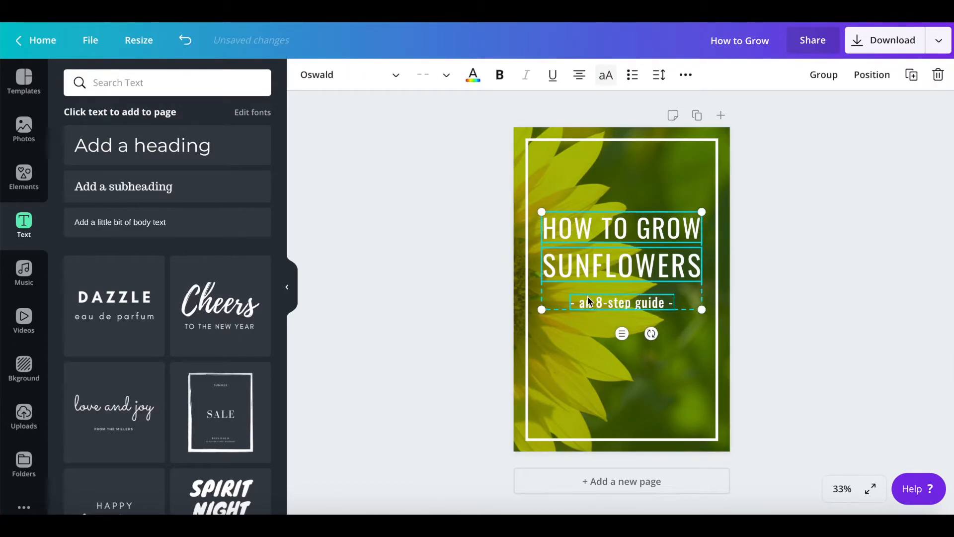
drag(595, 266, 595, 302)
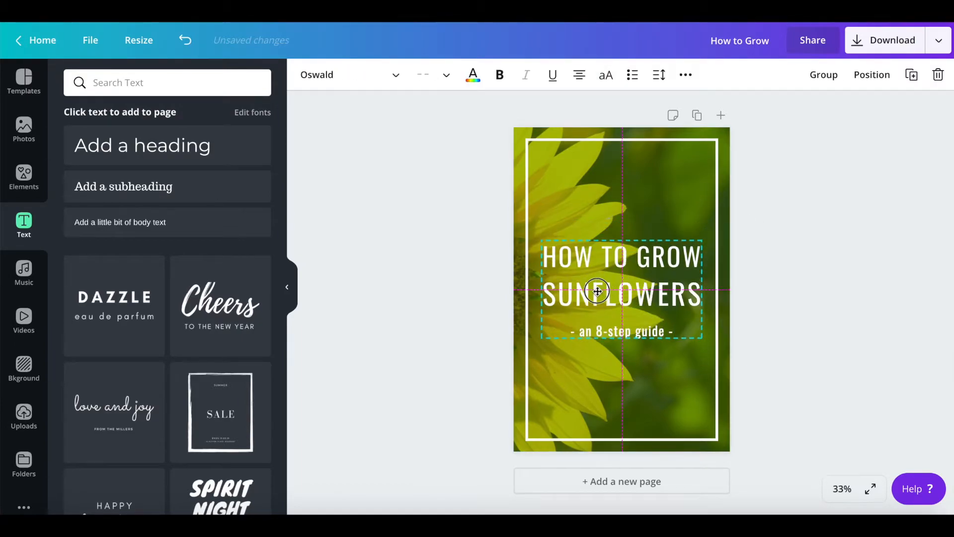
click(778, 248)
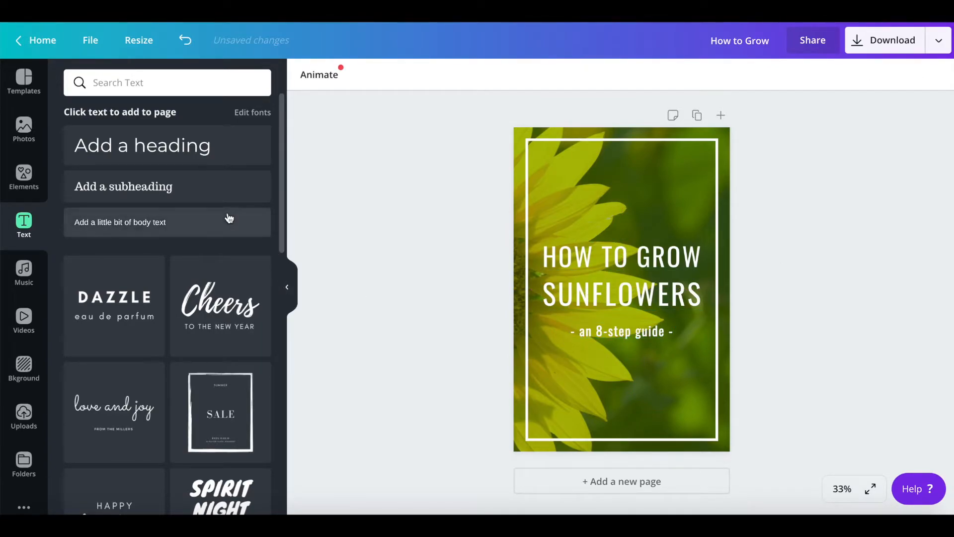
Place a duplicate of the subheading centered above HOW TO GROW and replace its text with "at-home gardening tip"
click(597, 332)
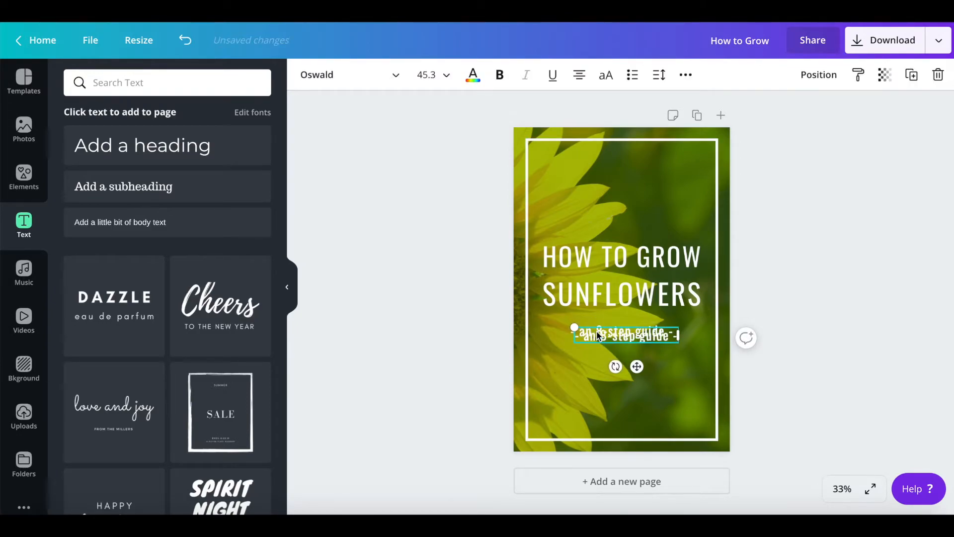
drag(599, 340, 598, 207)
click(596, 201)
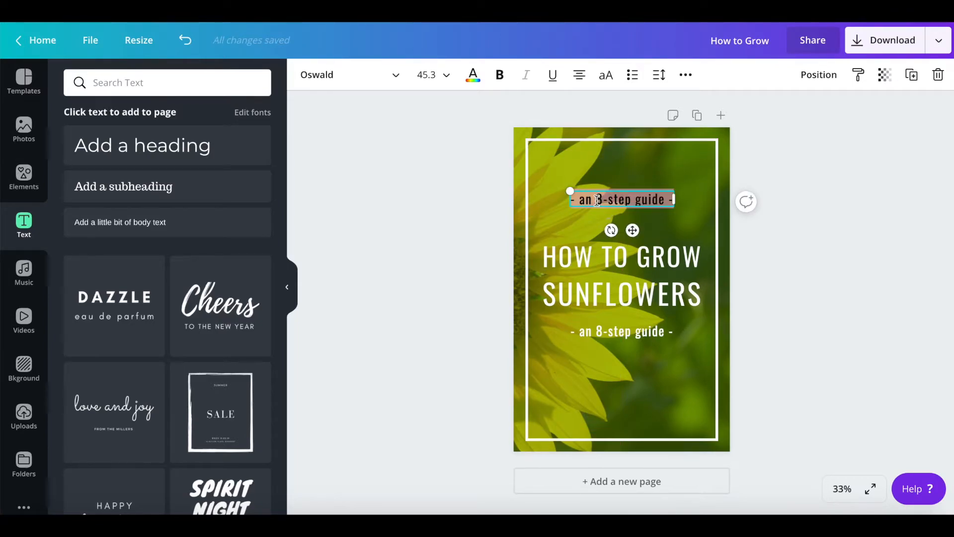
text(a)
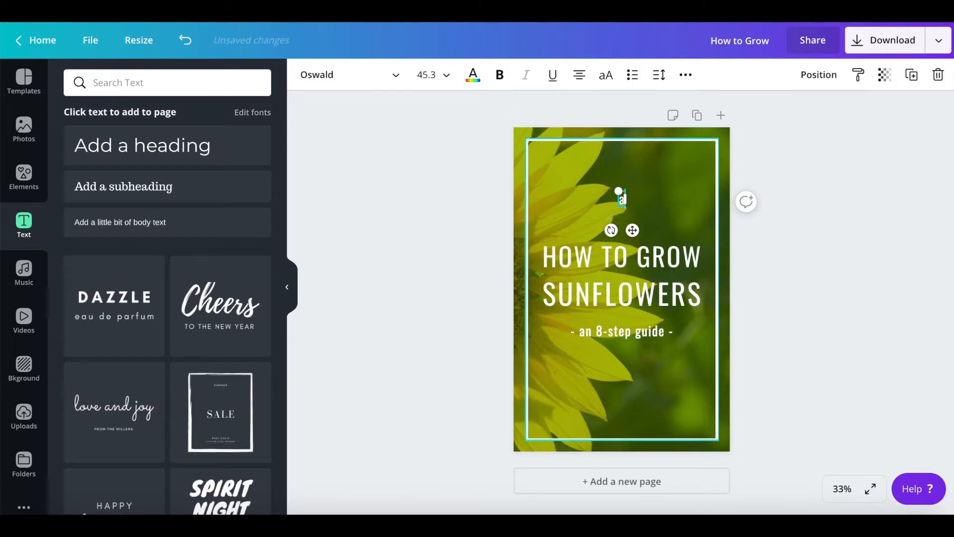
text(t-home gardening tip)
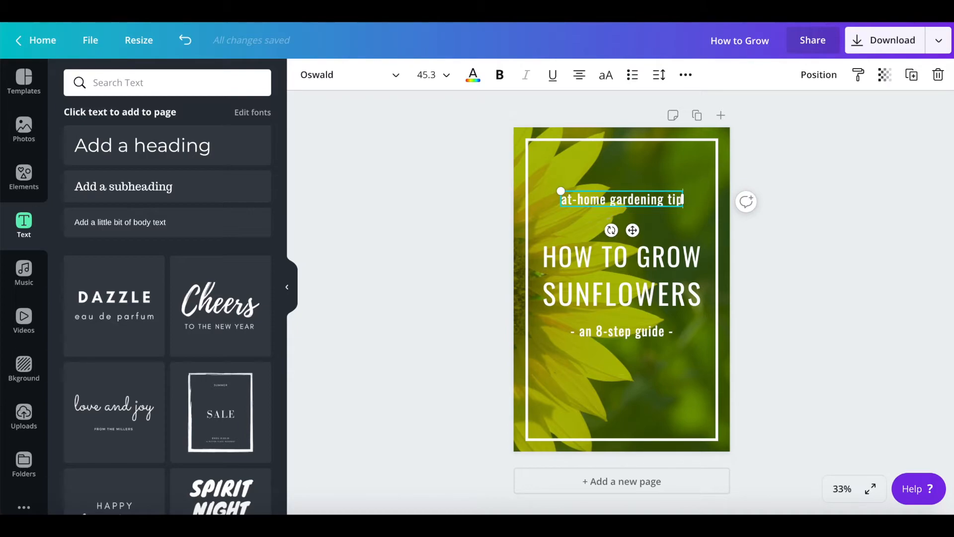
Set the font of the "at-home gardening tip" line to Cardo
click(336, 82)
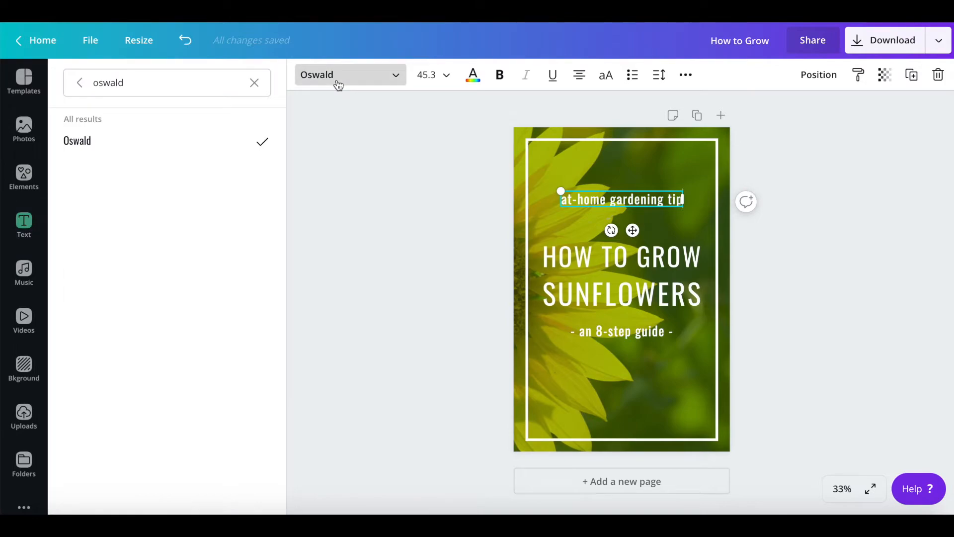
double_click(114, 84)
text(cardo)
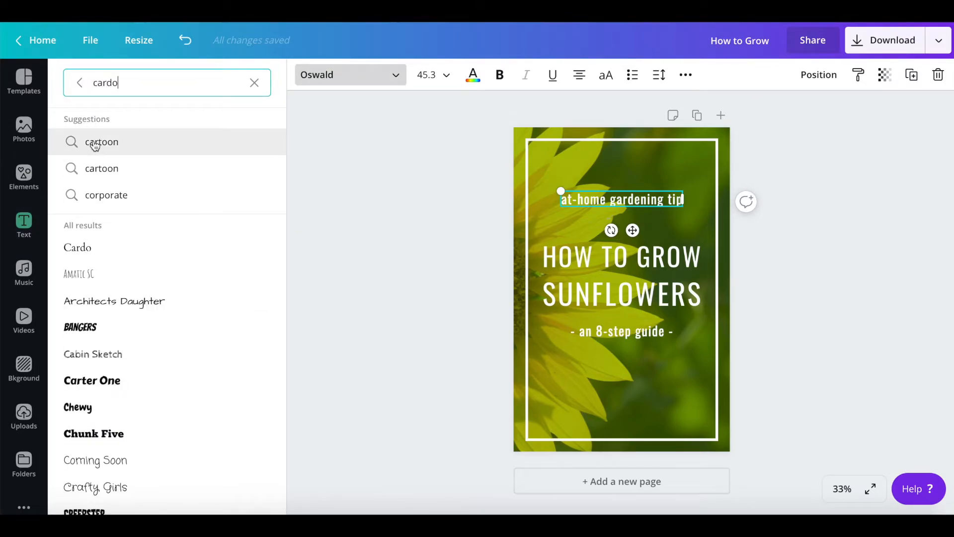
click(116, 247)
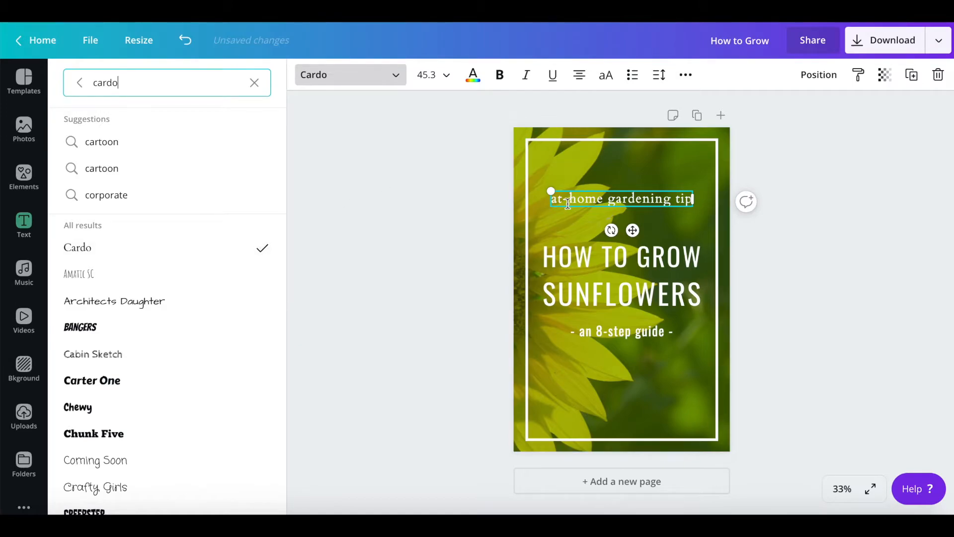
Shrink the "at-home gardening tip" line to about font size 30.7 and center it higher, near the top of the border
drag(551, 191, 596, 196)
click(472, 185)
click(656, 184)
click(646, 195)
drag(646, 194, 629, 178)
click(647, 211)
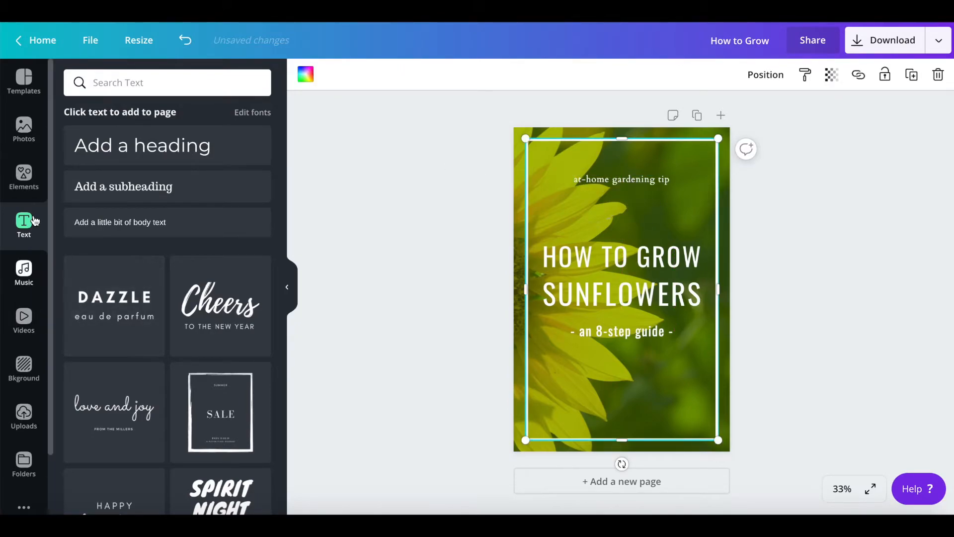
Add a white rectangle behind the "at-home gardening tip" line and color the text with the document's green
click(24, 176)
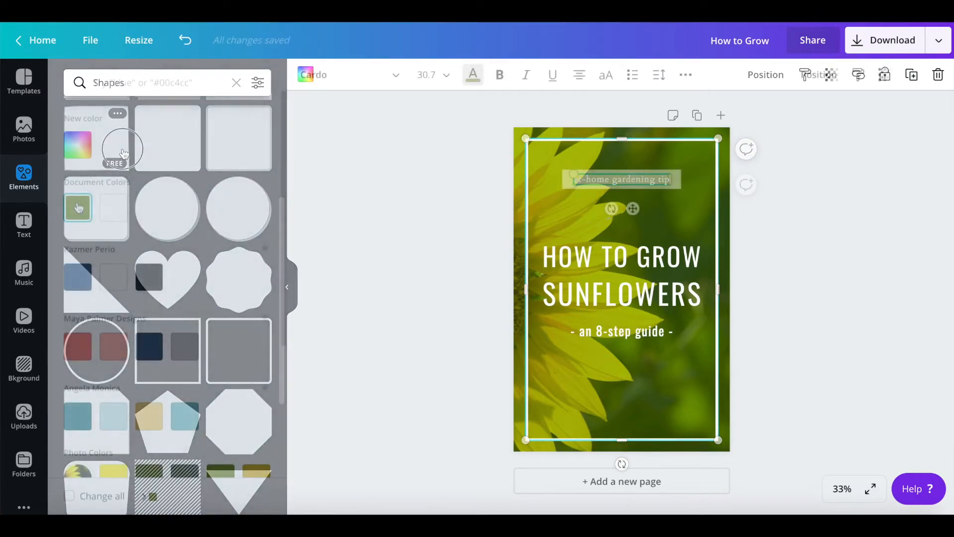
click(78, 208)
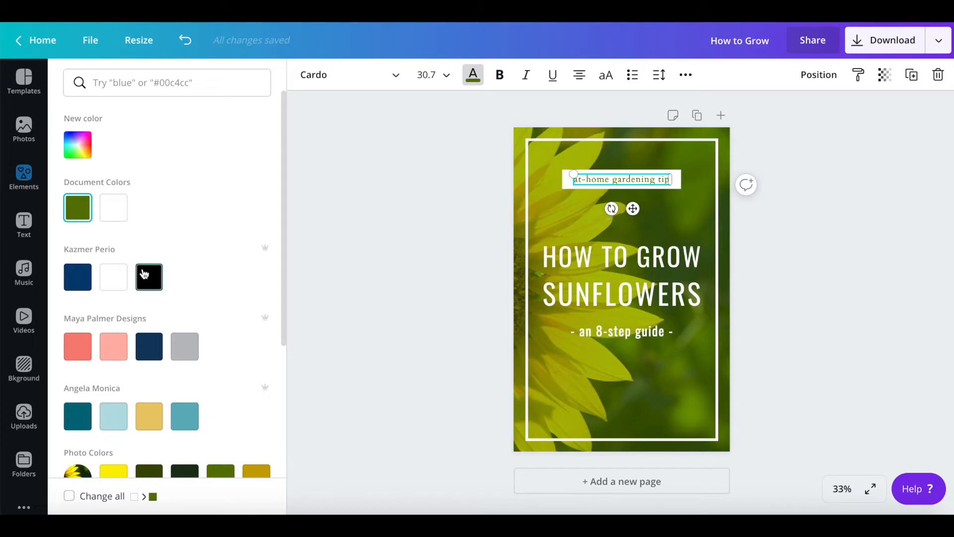
Change the "at-home gardening tip" text to a custom black color
scroll(162, 363, down, 1)
scroll(162, 365, up, 1)
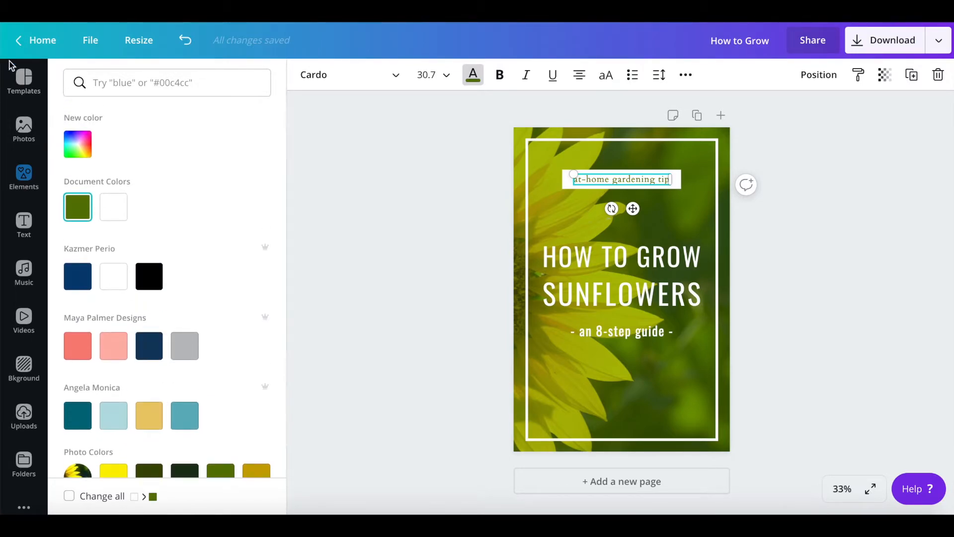
click(78, 144)
click(193, 225)
drag(194, 225, 297, 289)
click(330, 313)
click(332, 315)
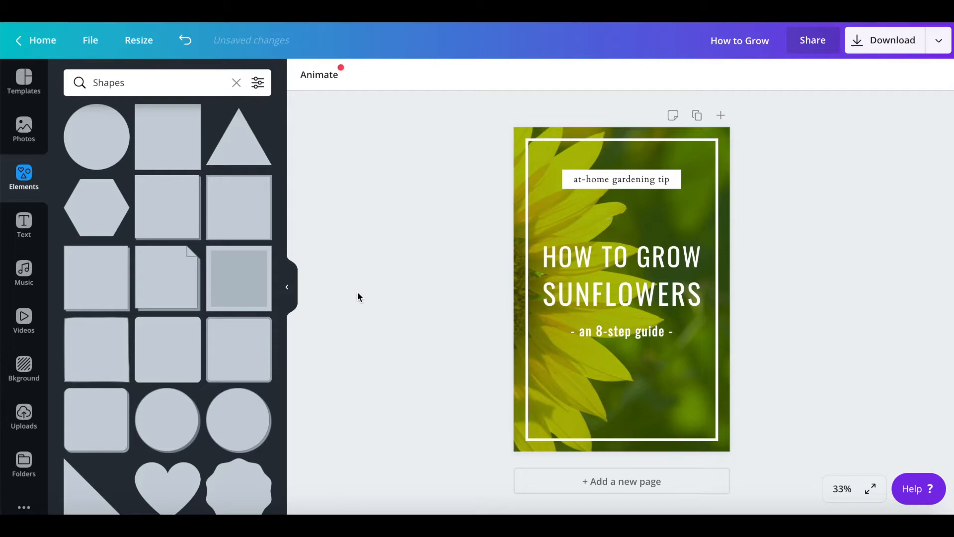
Place a duplicate of the "at-home gardening tip" text centered near the bottom of the border and color the copy white
click(614, 180)
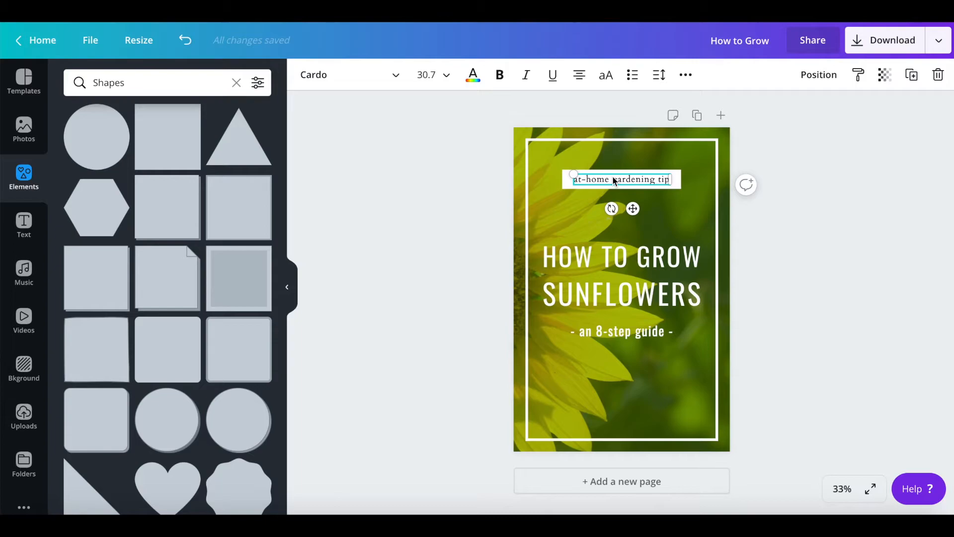
drag(613, 179, 604, 414)
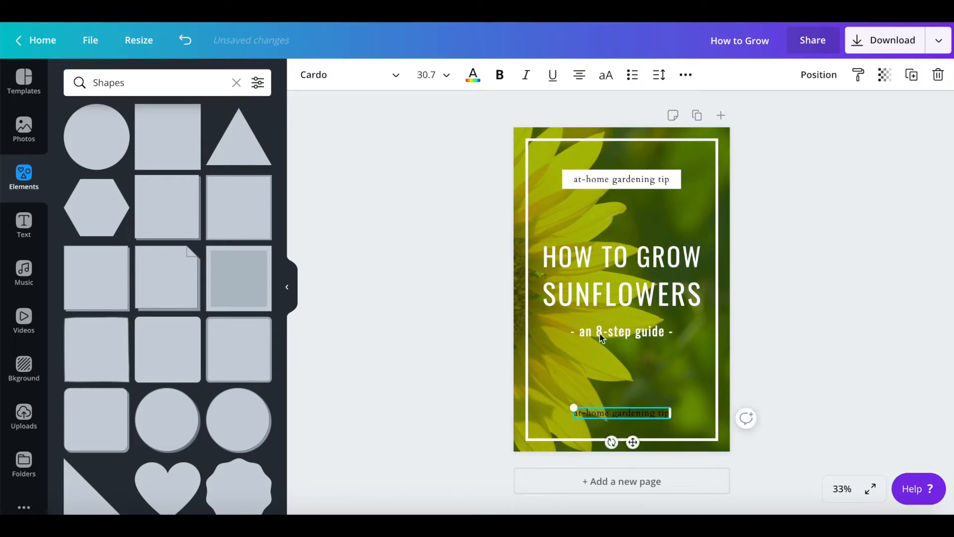
click(473, 76)
click(146, 206)
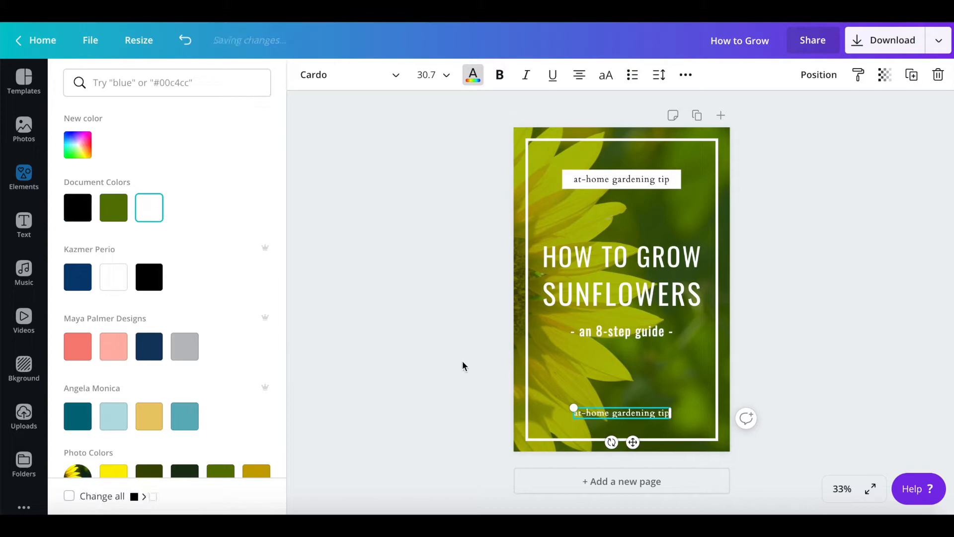
Replace the text of the bottom line with "mywebsite.com" and nudge it slightly lower, keeping it centered
double_click(609, 413)
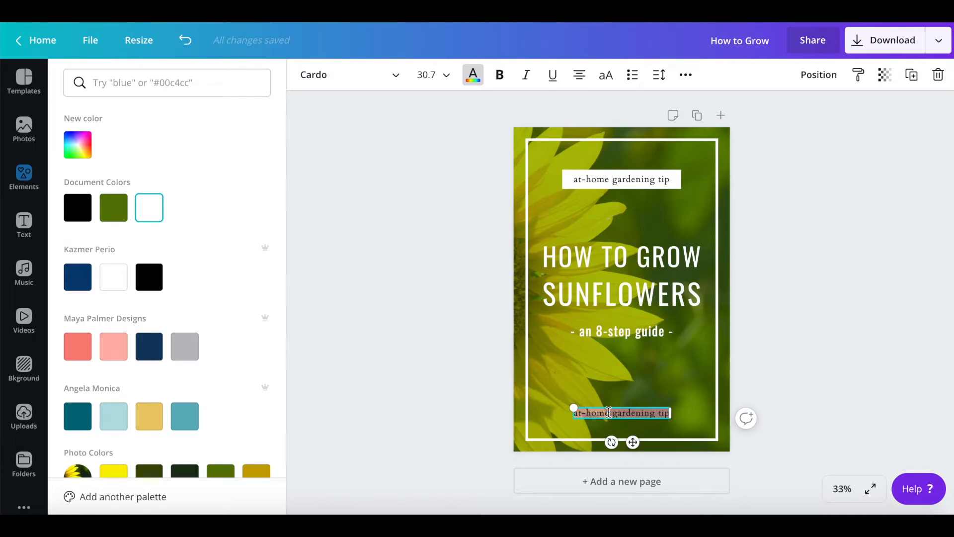
text(mywebsite.com)
click(562, 398)
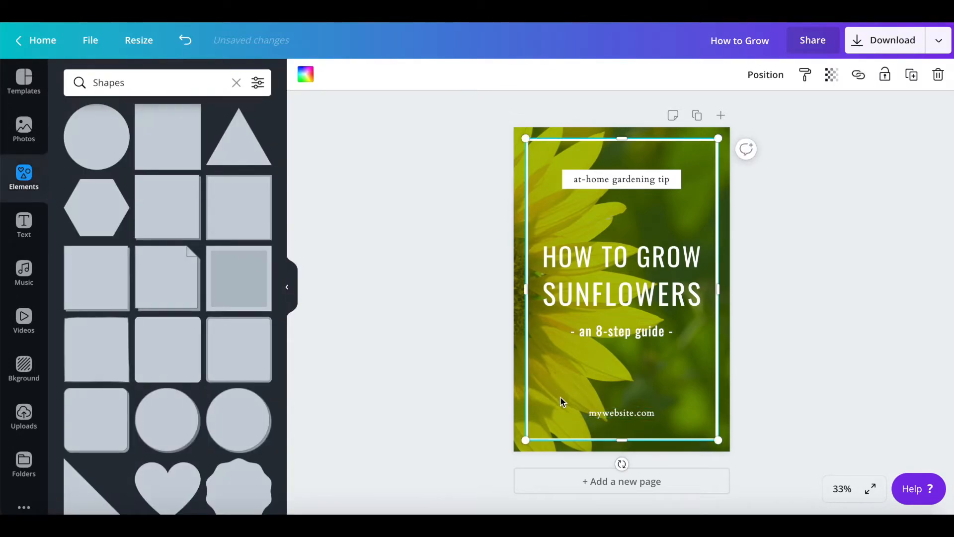
click(604, 412)
drag(602, 410, 602, 410)
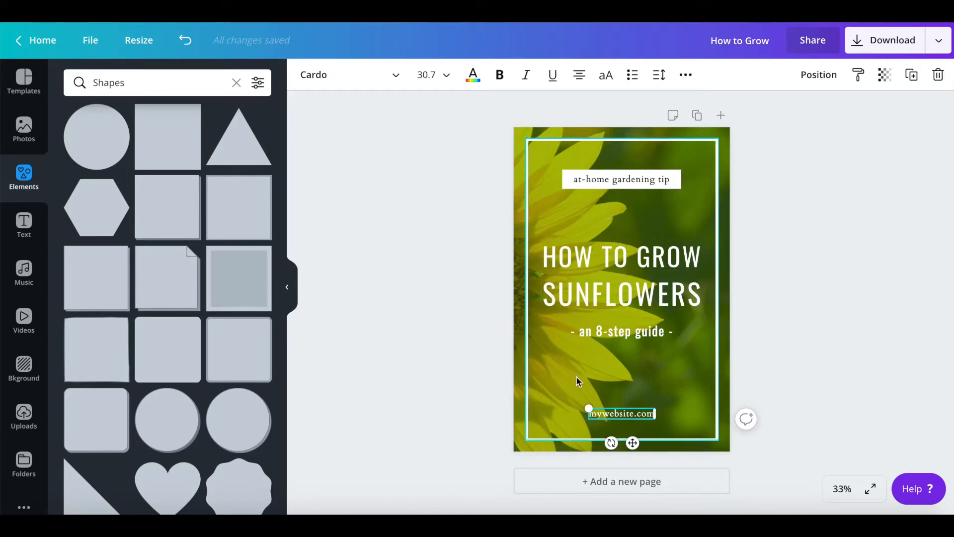
click(809, 388)
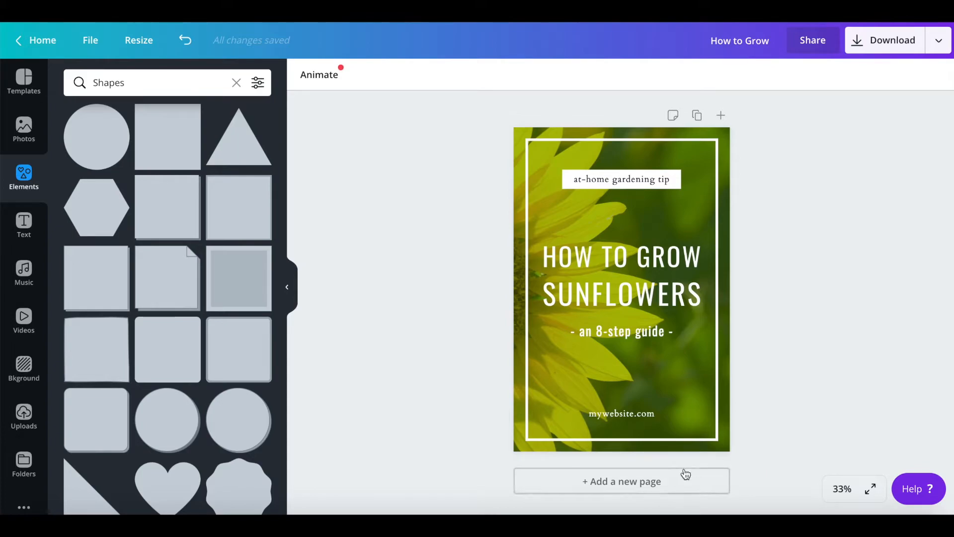
Add a blank second page below the finished sunflower graphic
click(648, 481)
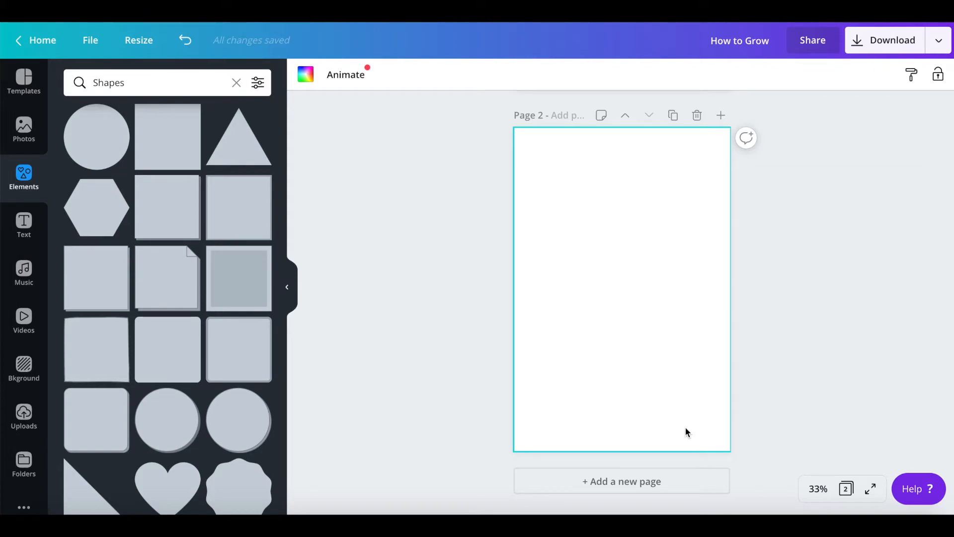
scroll(684, 371, up, 5)
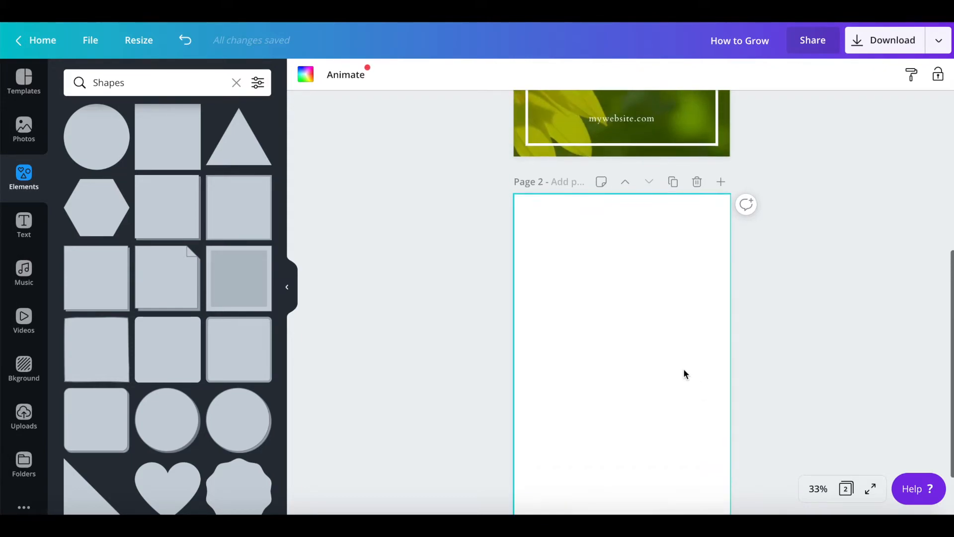
scroll(683, 374, up, 3)
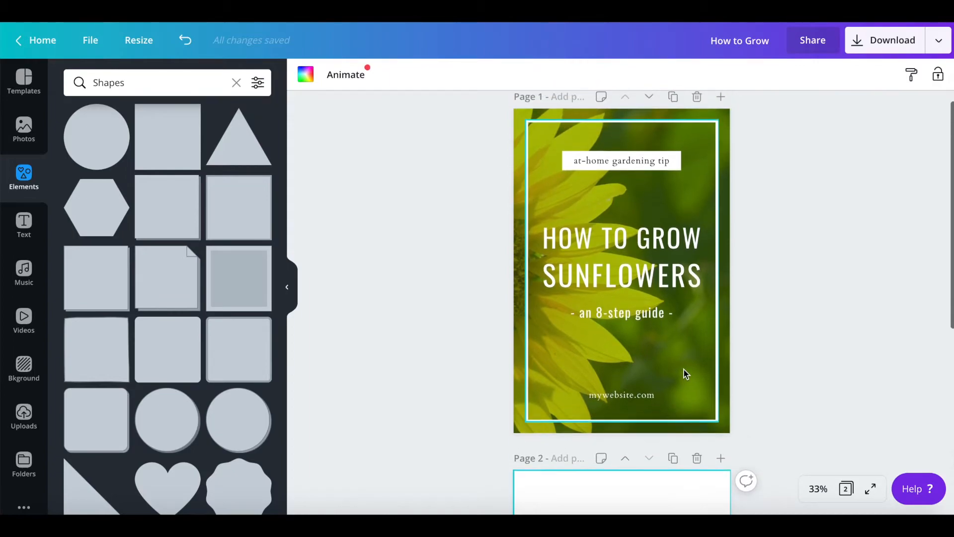
scroll(685, 374, down, 8)
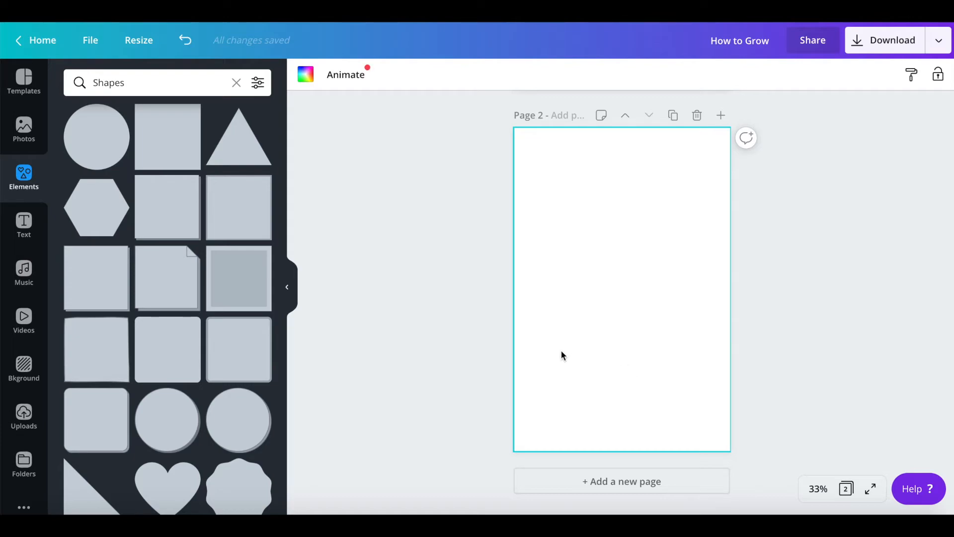
Insert the recently used photo of a sunflower against a white sky on page 2 and align it with the page's top-left corner
click(21, 128)
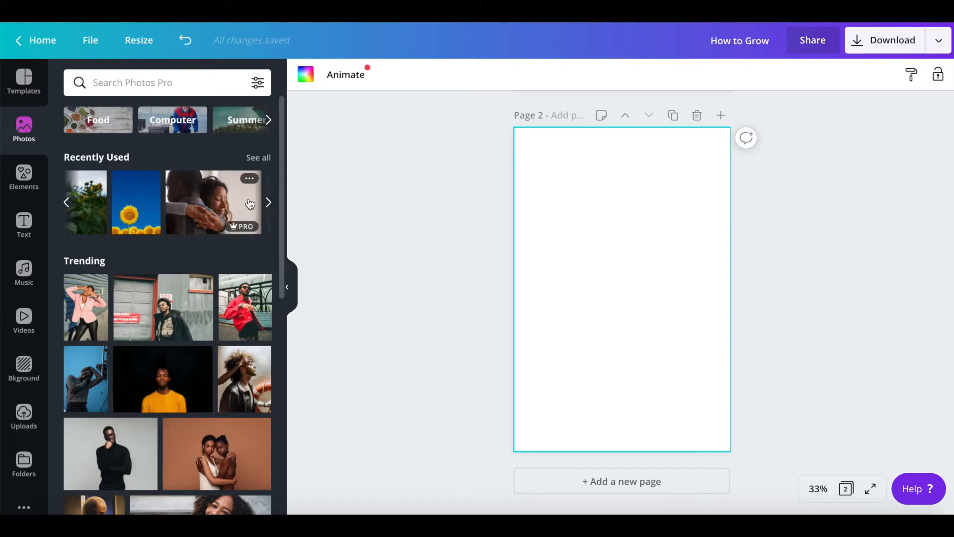
click(257, 157)
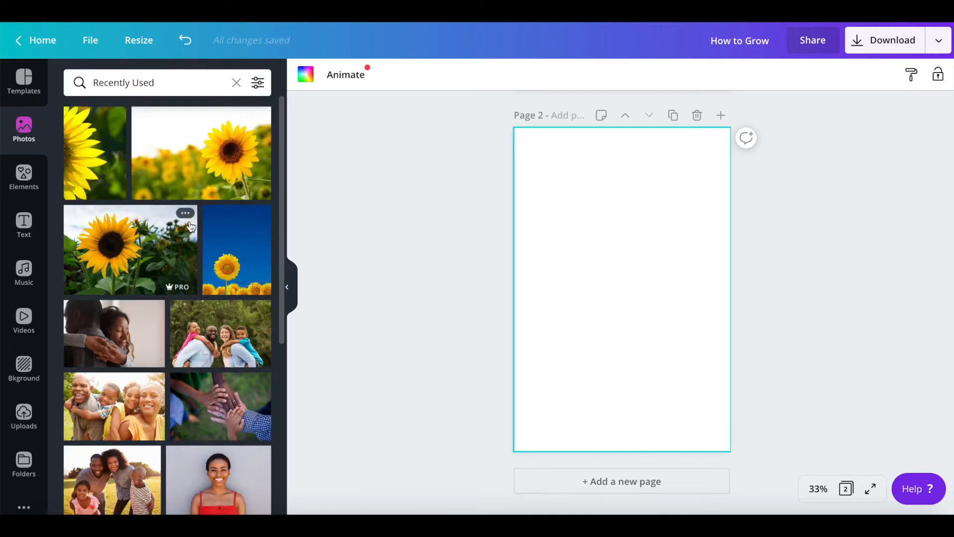
click(192, 141)
drag(624, 296, 605, 190)
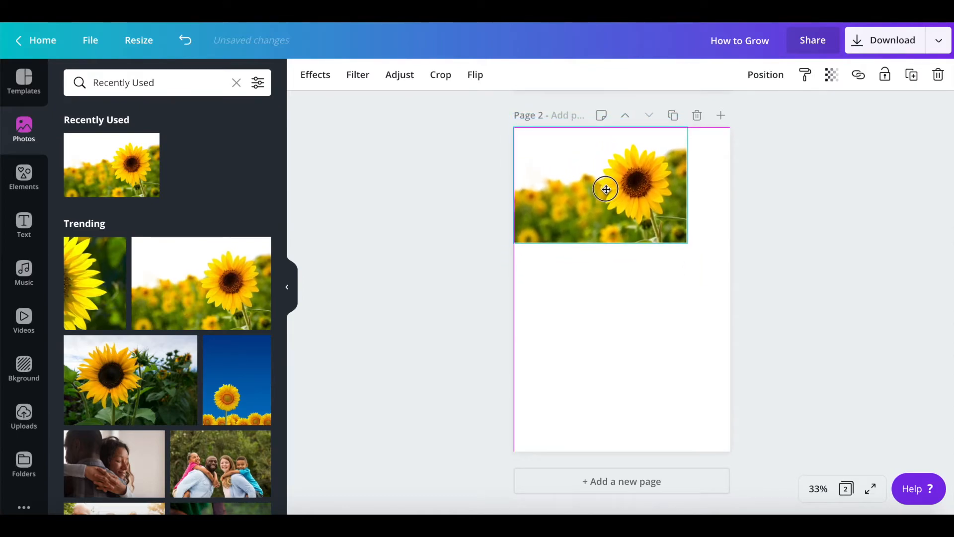
Enlarge the sunflower photo to about 1,191 × 794 px and shift it left and slightly up to cover page 2's upper half
drag(687, 242, 760, 313)
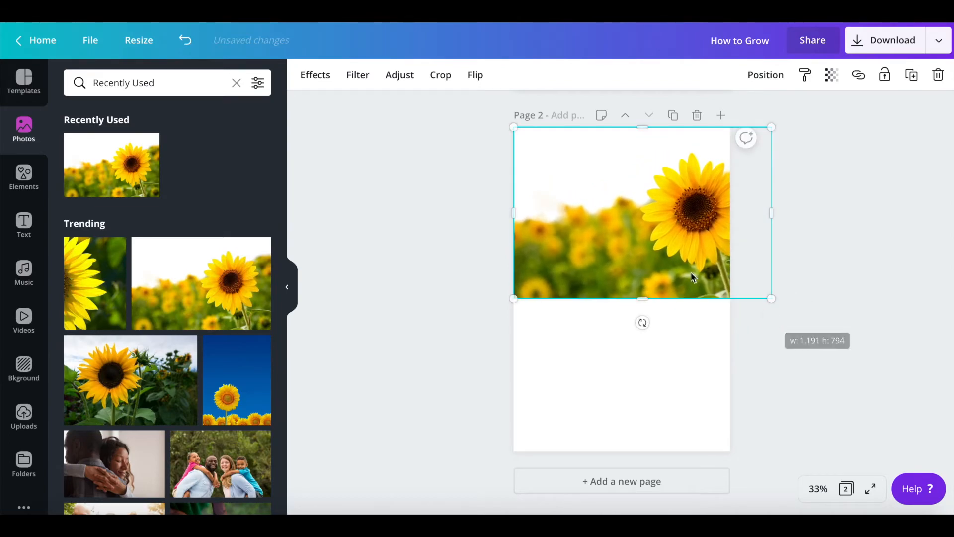
drag(656, 257, 638, 258)
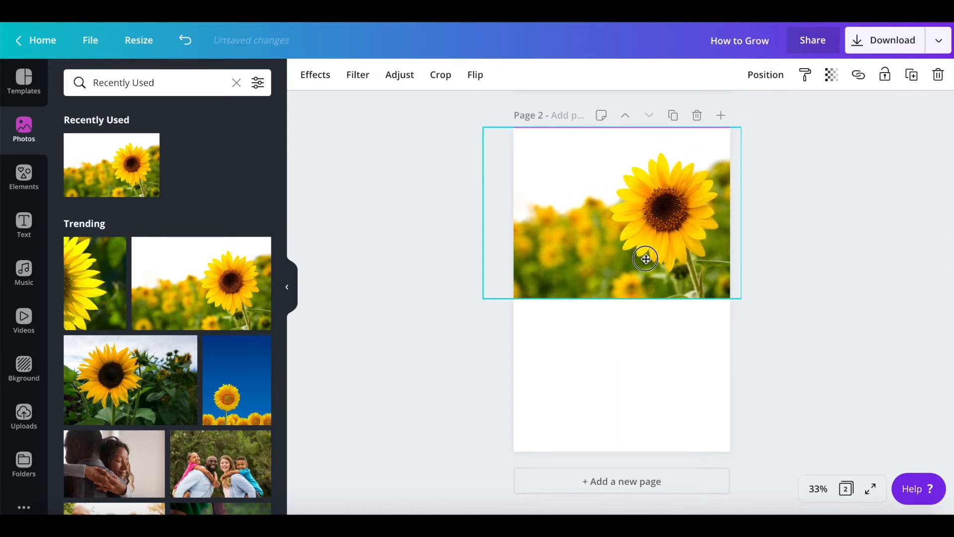
click(826, 288)
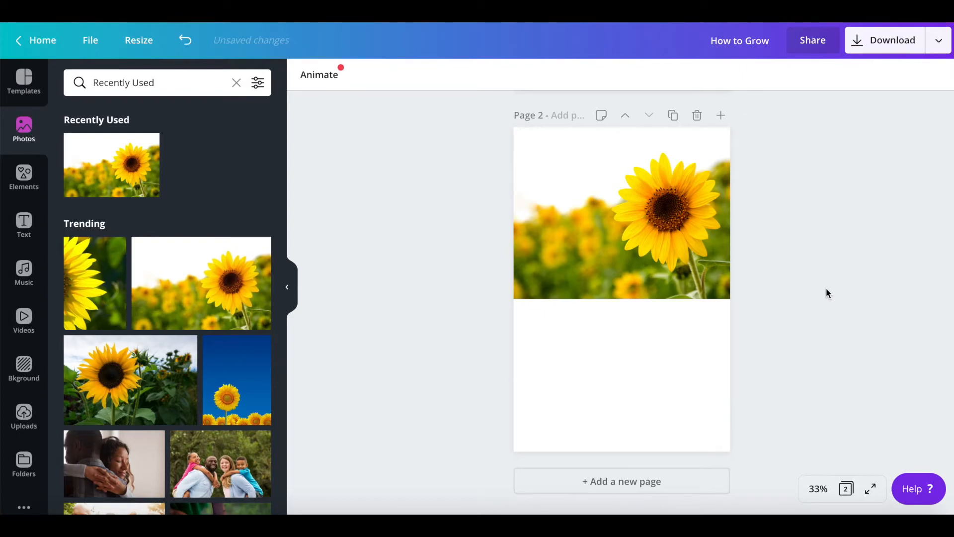
click(603, 235)
drag(603, 234, 605, 228)
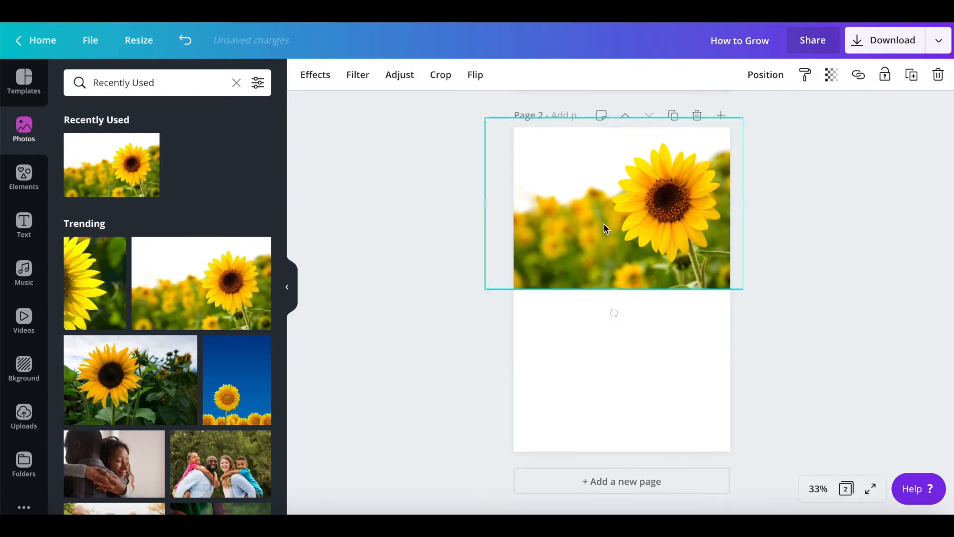
click(804, 281)
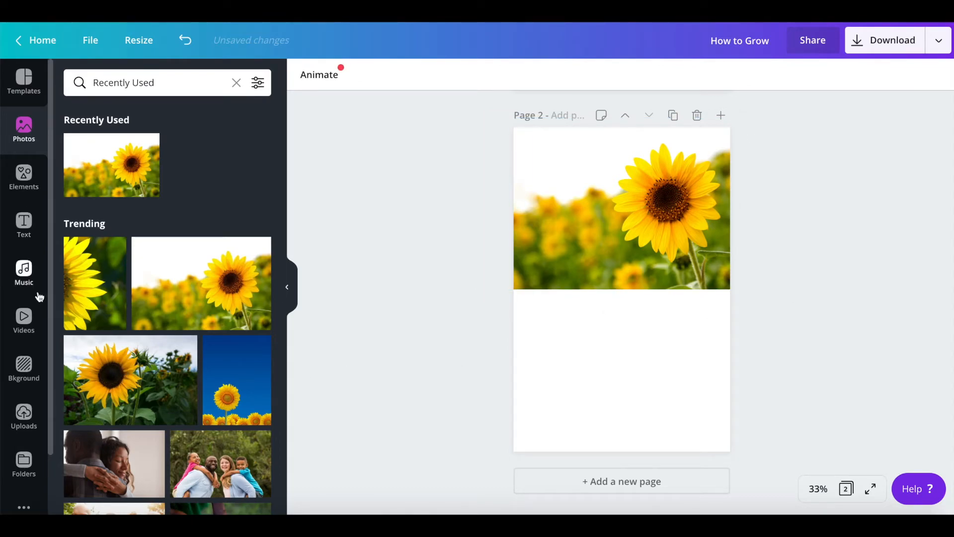
Set the background of page 2 to the dark orange from the photo colors
click(28, 360)
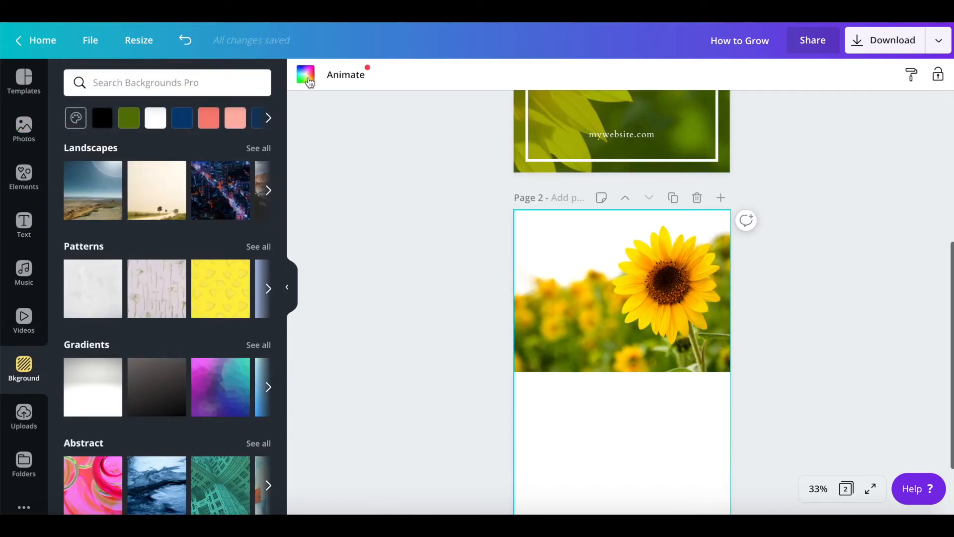
click(306, 74)
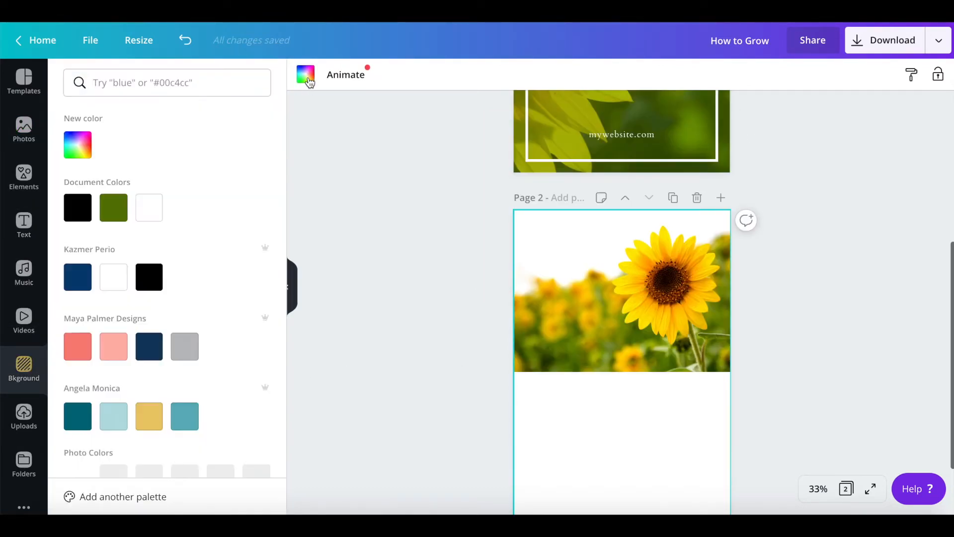
scroll(199, 398, down, 3)
scroll(212, 435, down, 1)
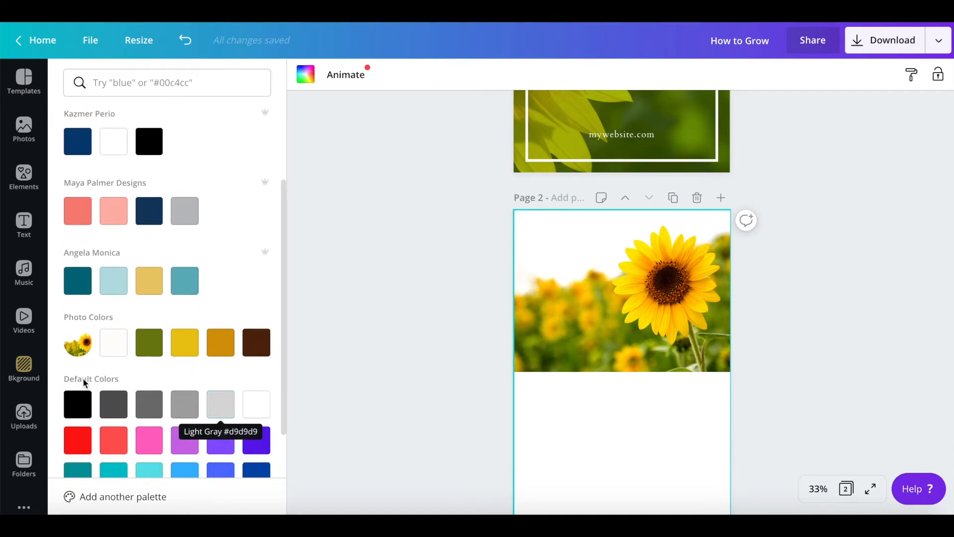
click(225, 346)
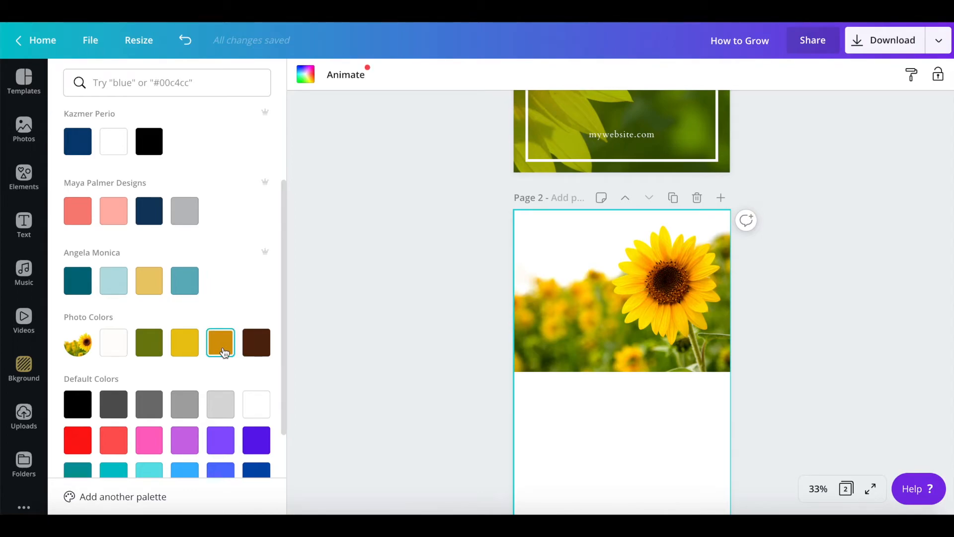
click(224, 347)
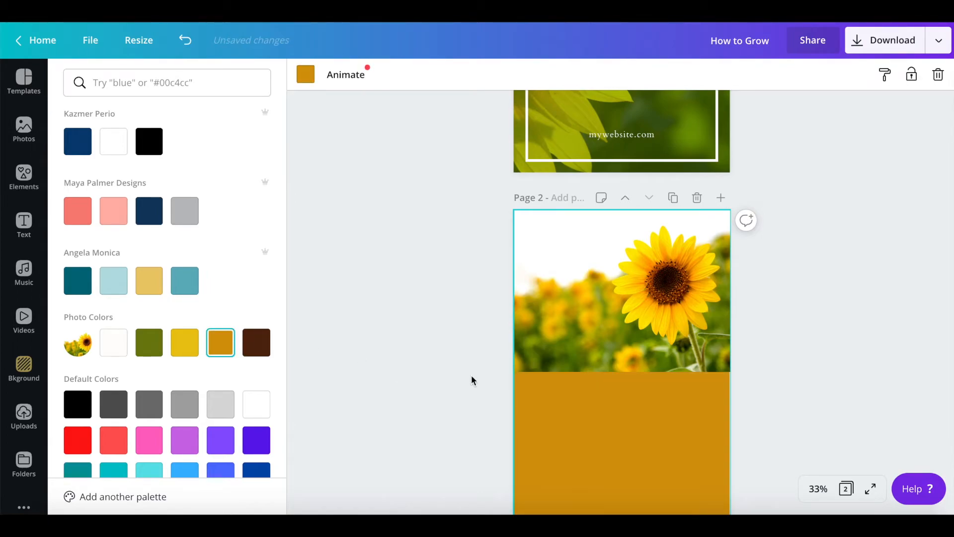
click(467, 395)
scroll(467, 395, up, 4)
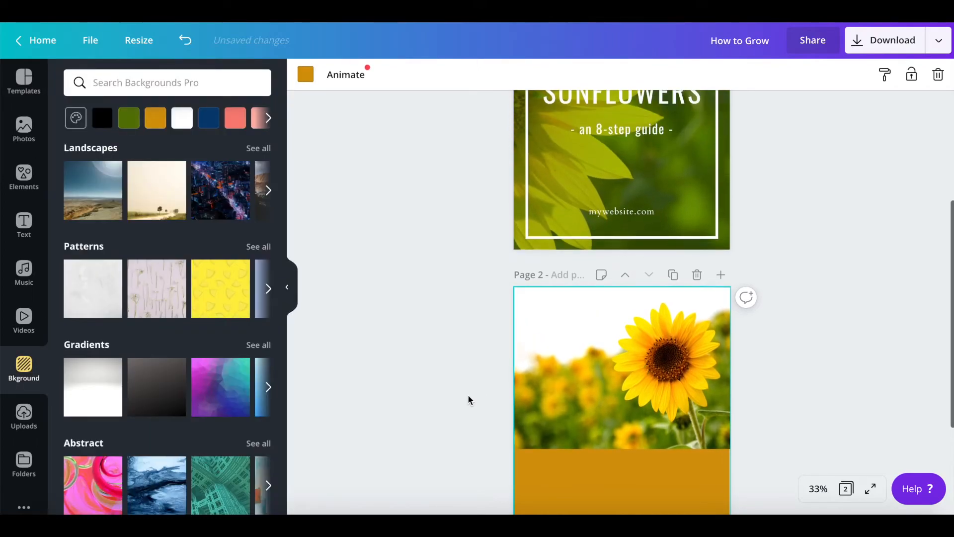
scroll(468, 394, up, 2)
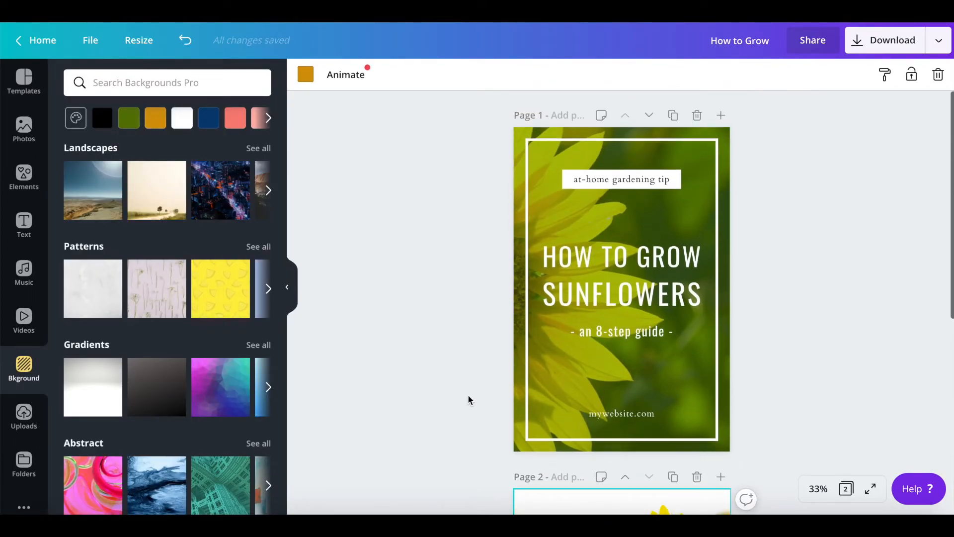
click(603, 256)
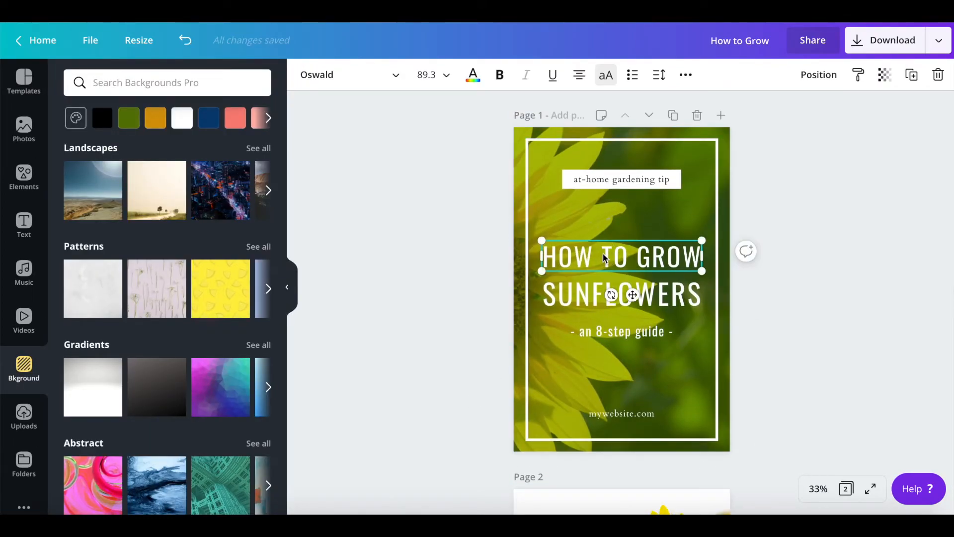
shift+click(582, 300)
shift+click(598, 336)
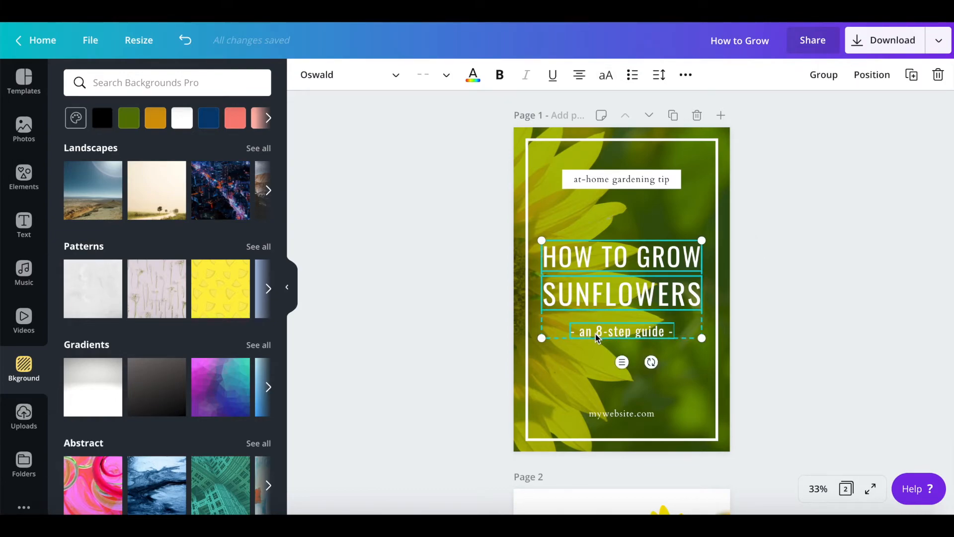
click(465, 228)
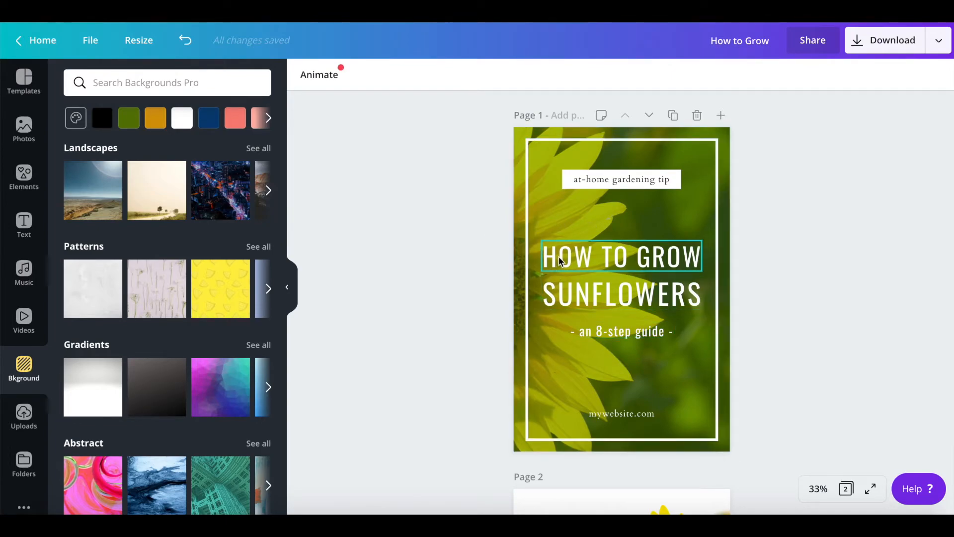
Copy the two heading lines and the "- an 8-step guide -" subheading from page 1 onto the orange area of page 2
click(559, 257)
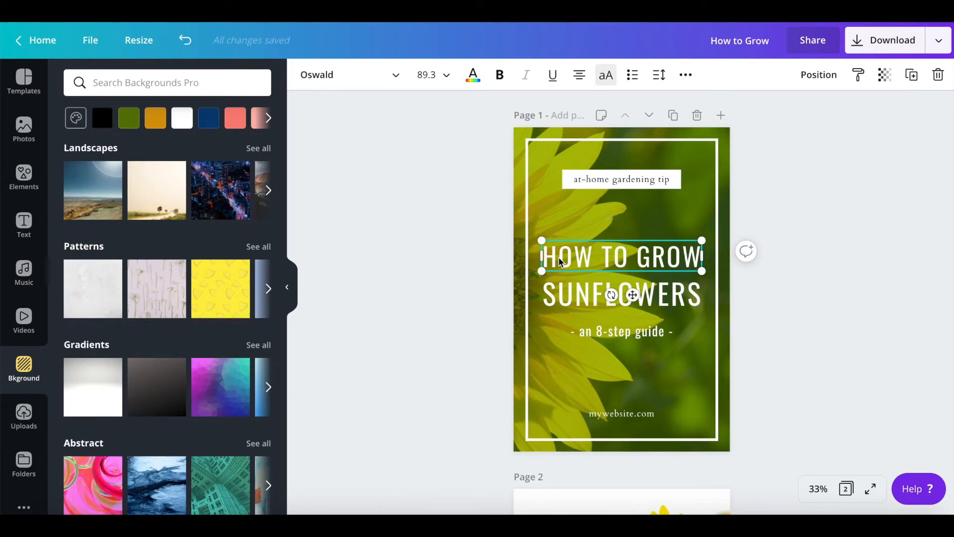
shift+click(564, 291)
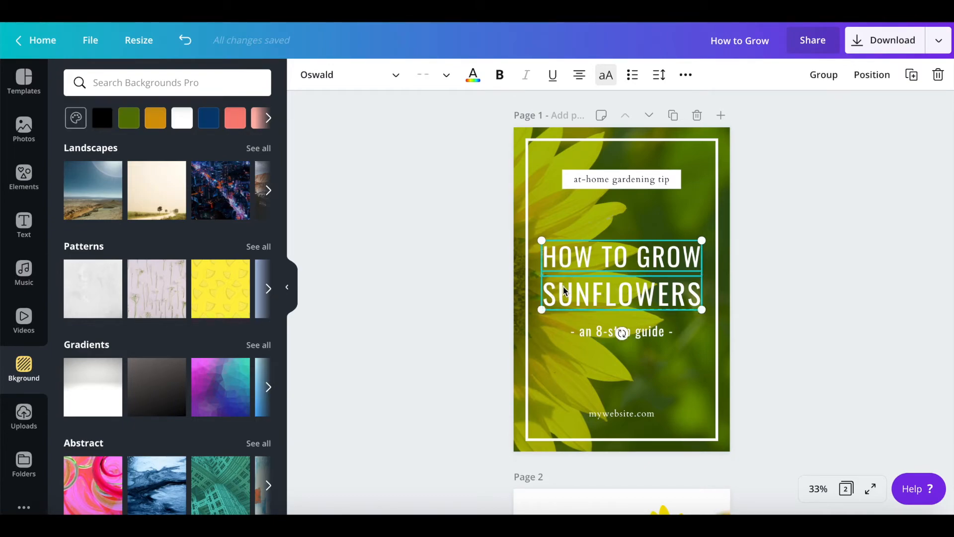
shift+click(606, 335)
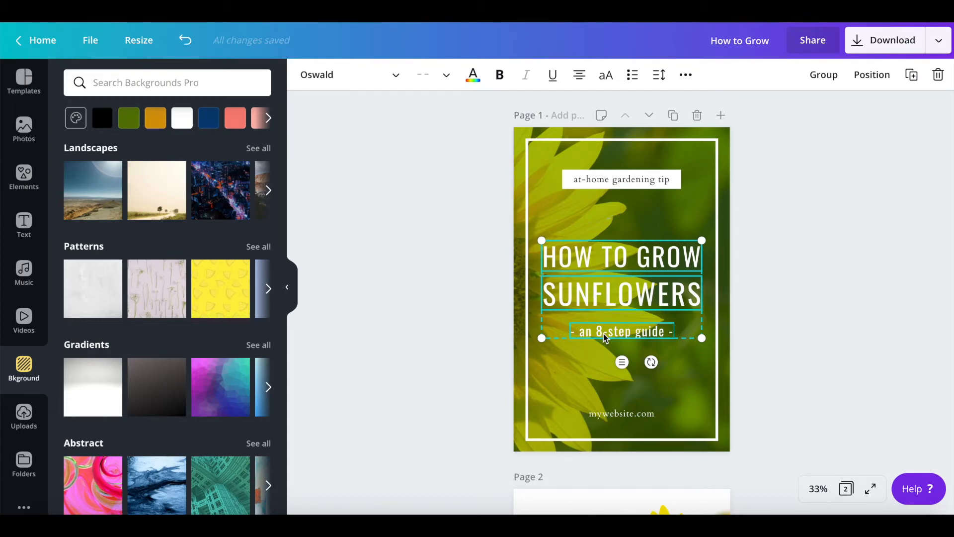
scroll(604, 337, down, 6)
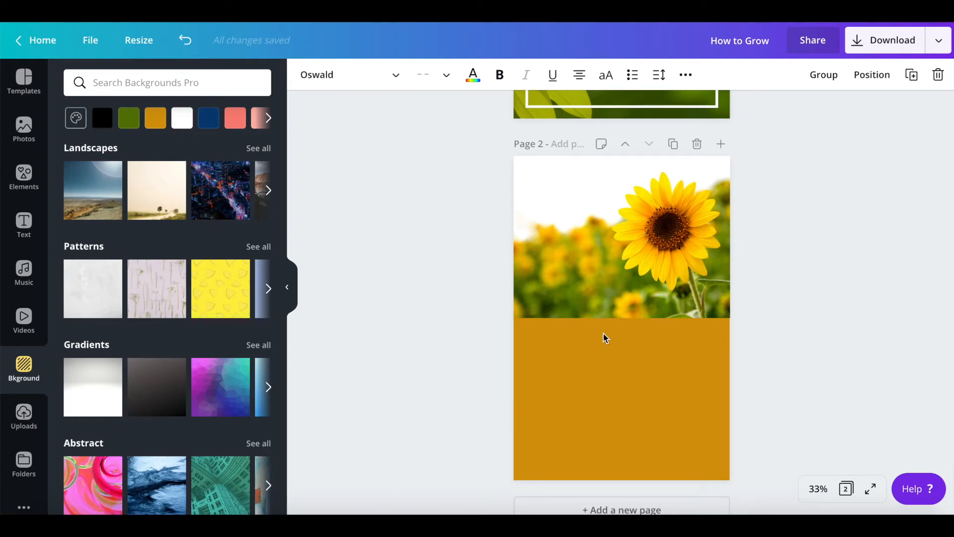
key(ctrl+v)
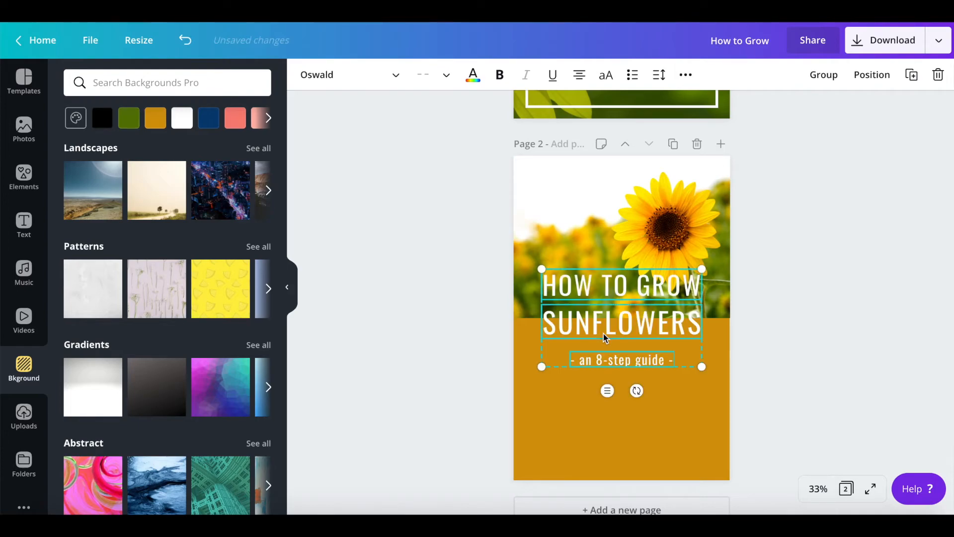
drag(585, 276, 585, 342)
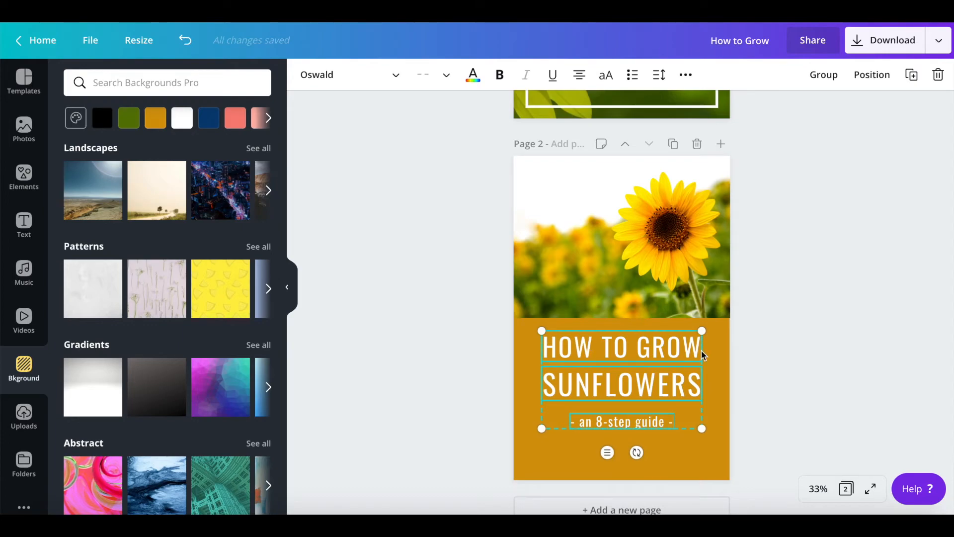
click(914, 381)
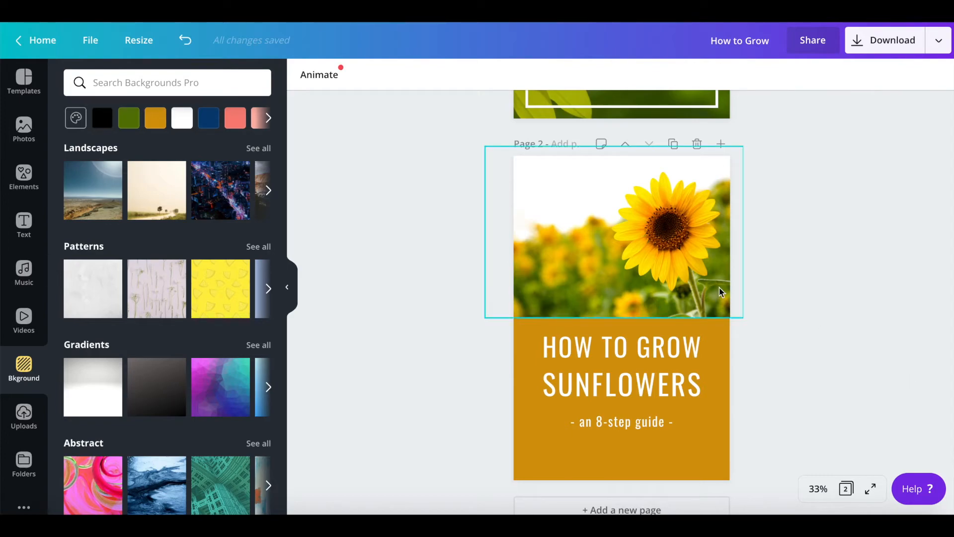
Copy the "at-home gardening tip" text with its white rectangle from page 1 to page 2, centered below the subheading
scroll(719, 288, up, 5)
scroll(721, 293, up, 1)
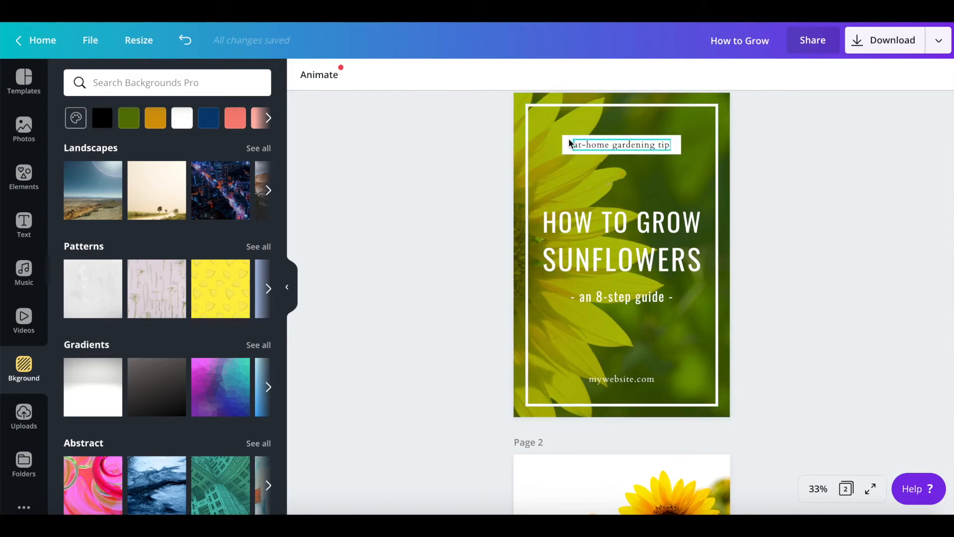
click(569, 144)
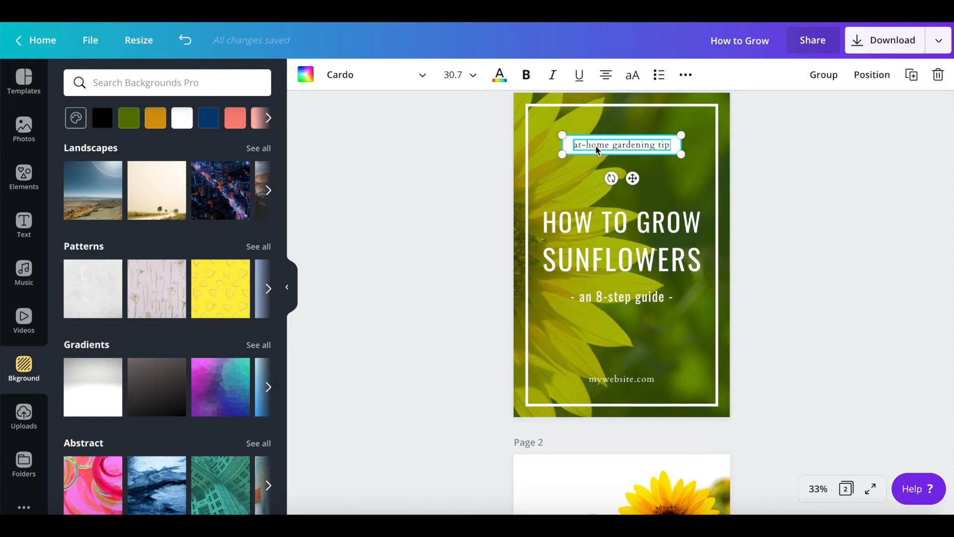
scroll(624, 239, down, 6)
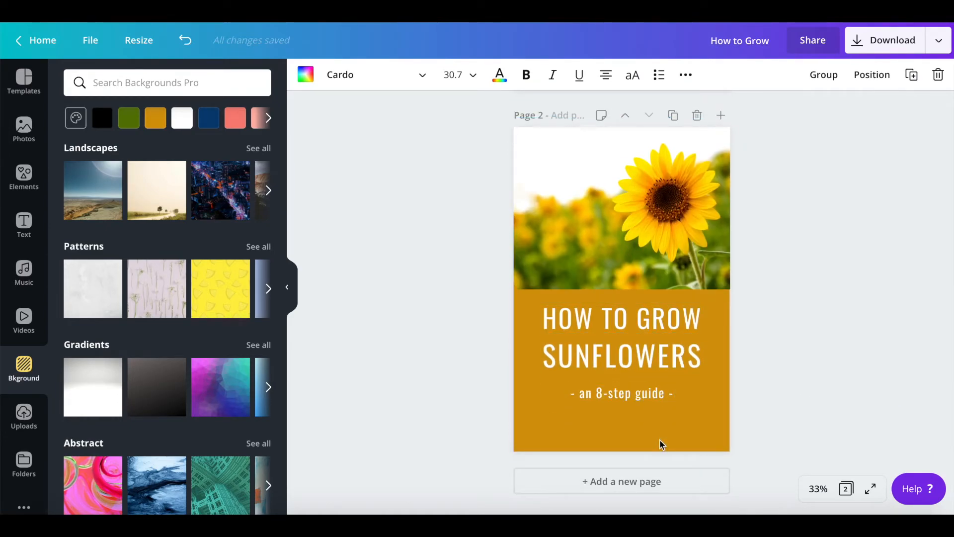
key(ctrl+v)
drag(588, 178, 589, 433)
click(831, 403)
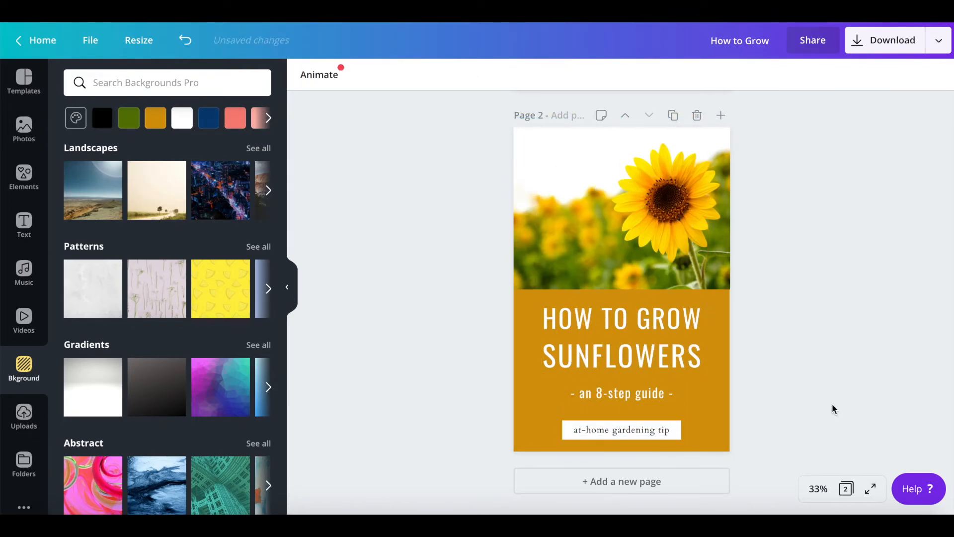
Replace the text in page 2's white label with "mywebsite.com"
click(582, 427)
click(583, 428)
text(my)
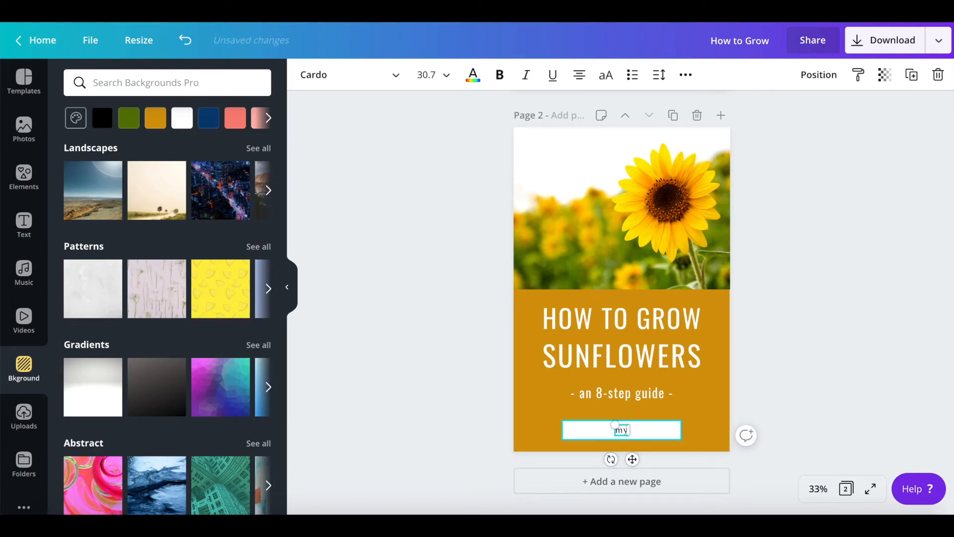
text(website.com)
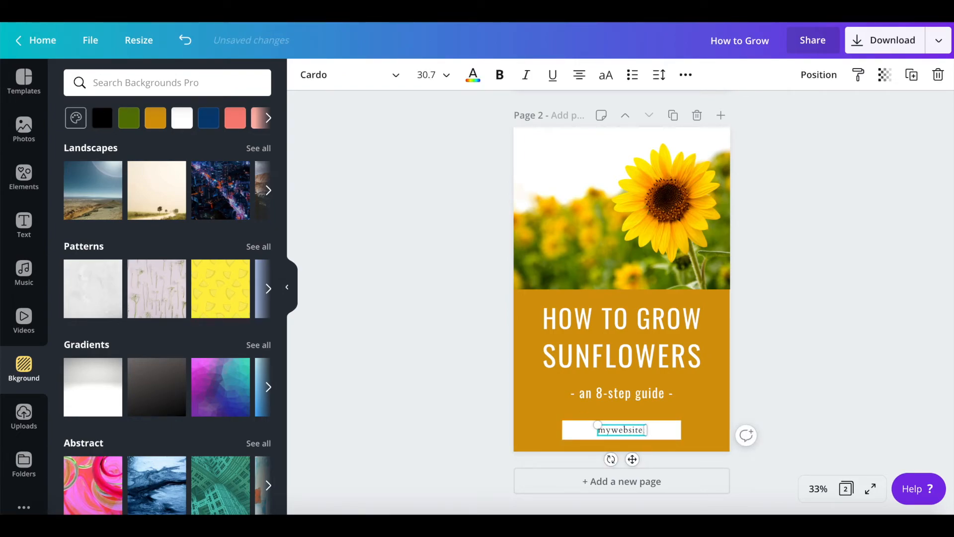
Change the color of the "mywebsite.com" text on page 2 to the dark orange from the document colors
click(806, 392)
click(603, 429)
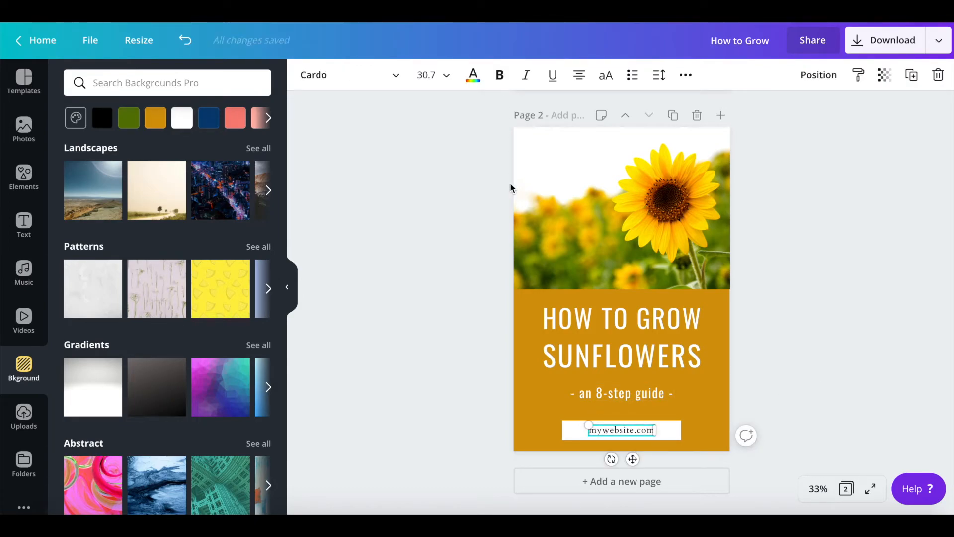
click(472, 76)
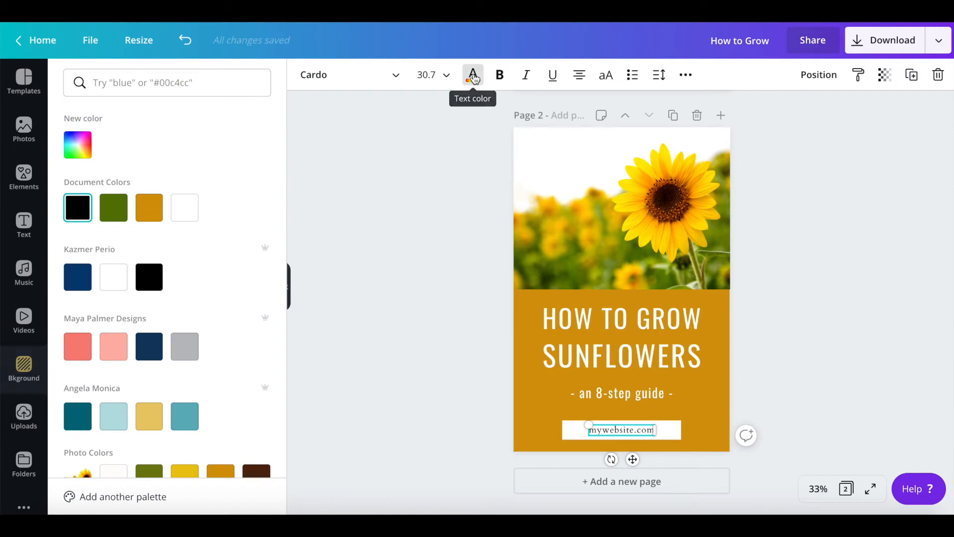
click(152, 208)
click(436, 321)
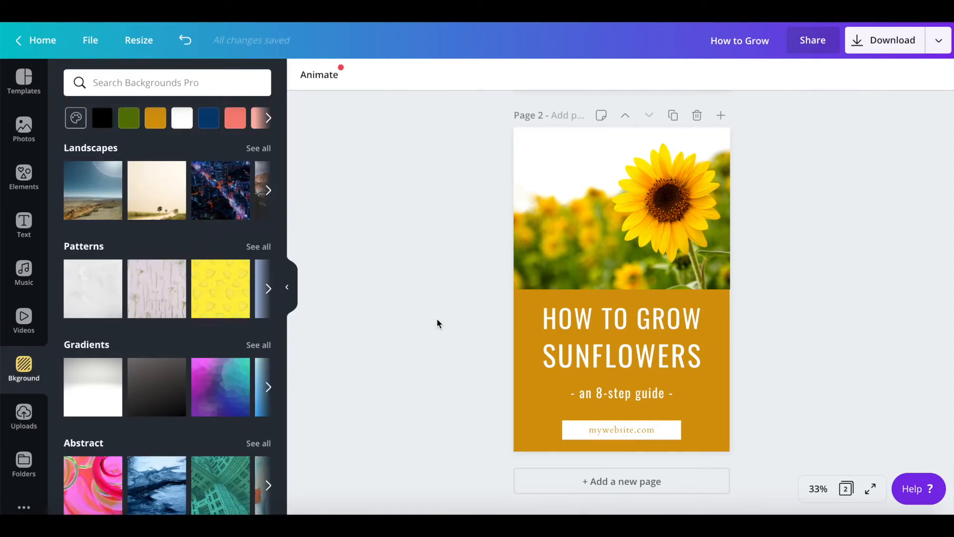
Enlarge the "mywebsite.com" text to font size 35.6, keeping it centered inside its white rectangle
click(608, 428)
mouse_move(588, 424)
mouse_down()
mouse_move(570, 422)
mouse_move(616, 432)
mouse_move(584, 424)
mouse_move(603, 427)
mouse_up()
click(492, 396)
click(475, 398)
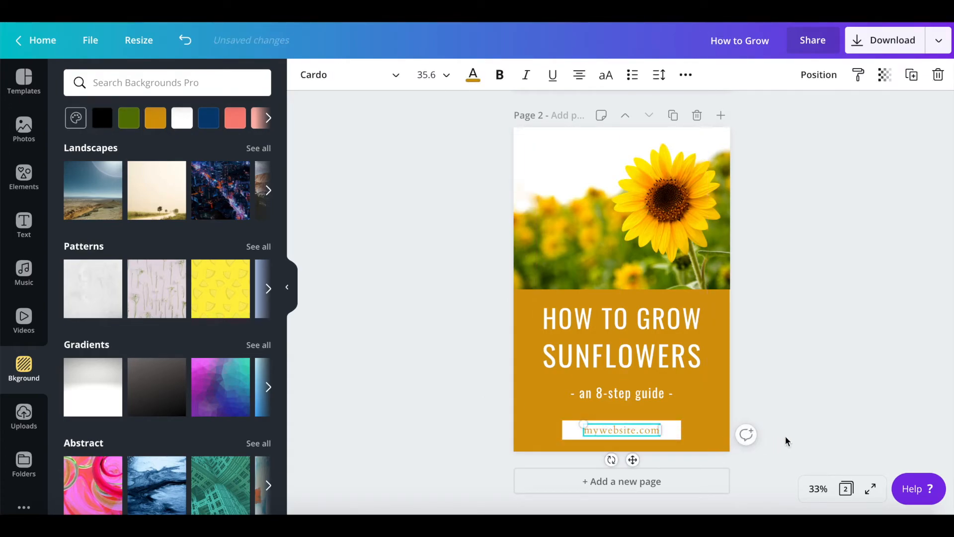
click(785, 438)
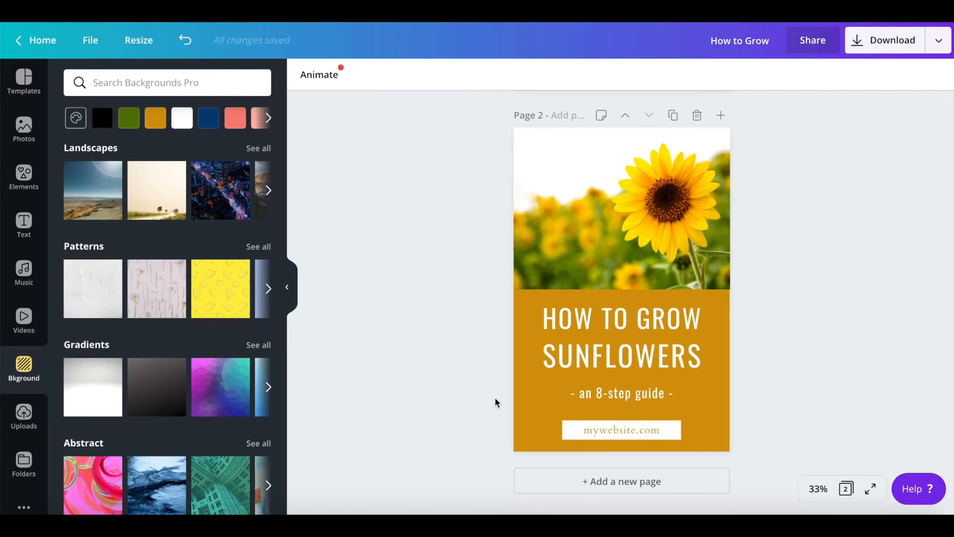
Add page 3 and copy page 2's two heading lines and "- an 8-step guide -" subheading onto it, slightly above the middle
click(587, 482)
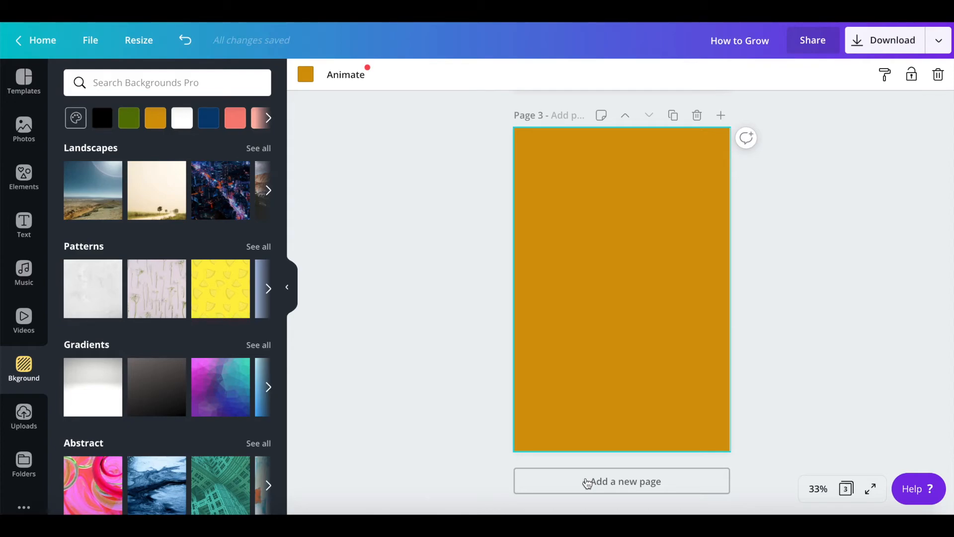
scroll(555, 380, up, 5)
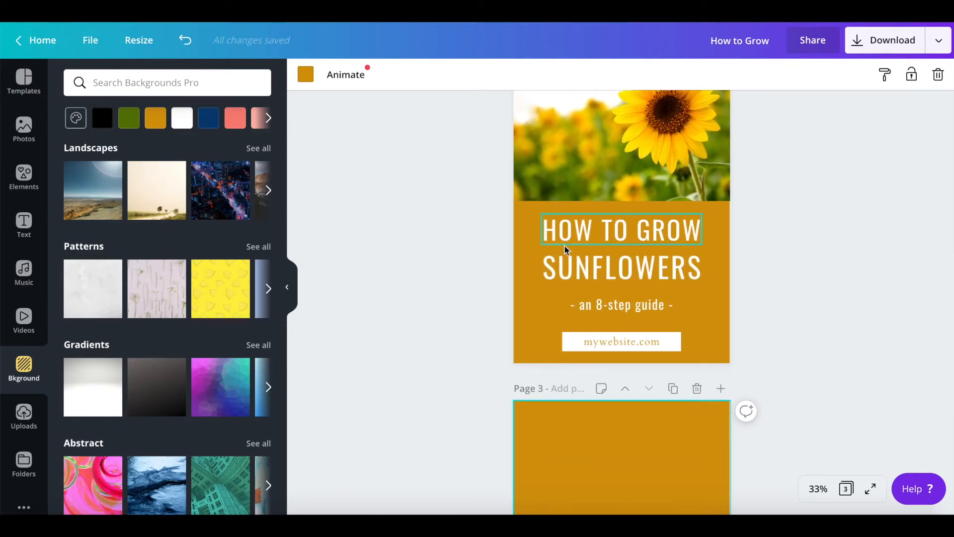
click(571, 222)
shift+click(583, 279)
shift+click(590, 303)
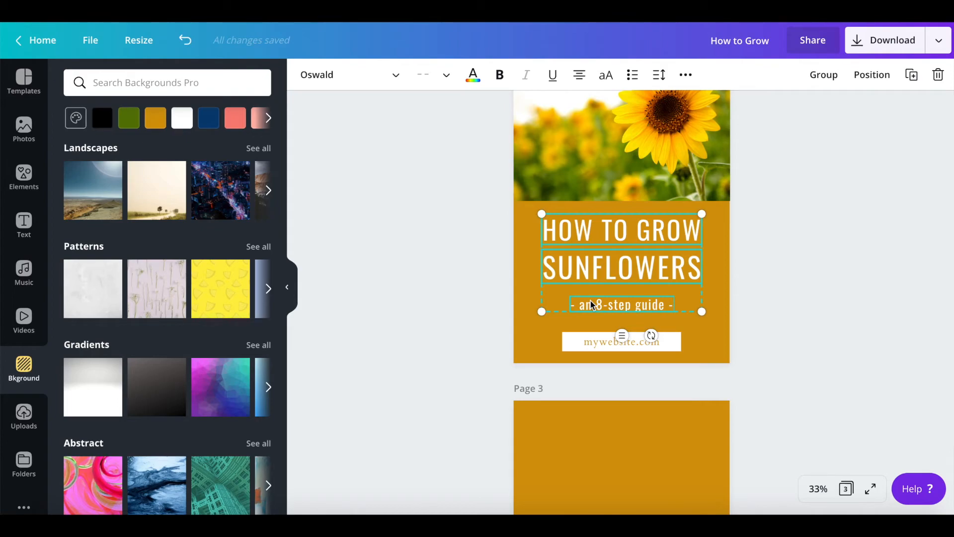
scroll(613, 441, down, 4)
click(613, 425)
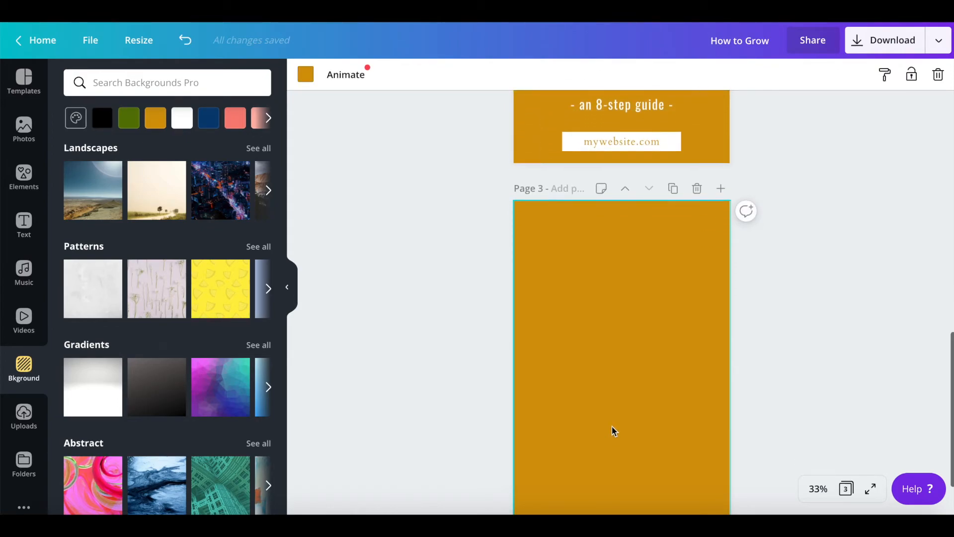
key(ctrl+v)
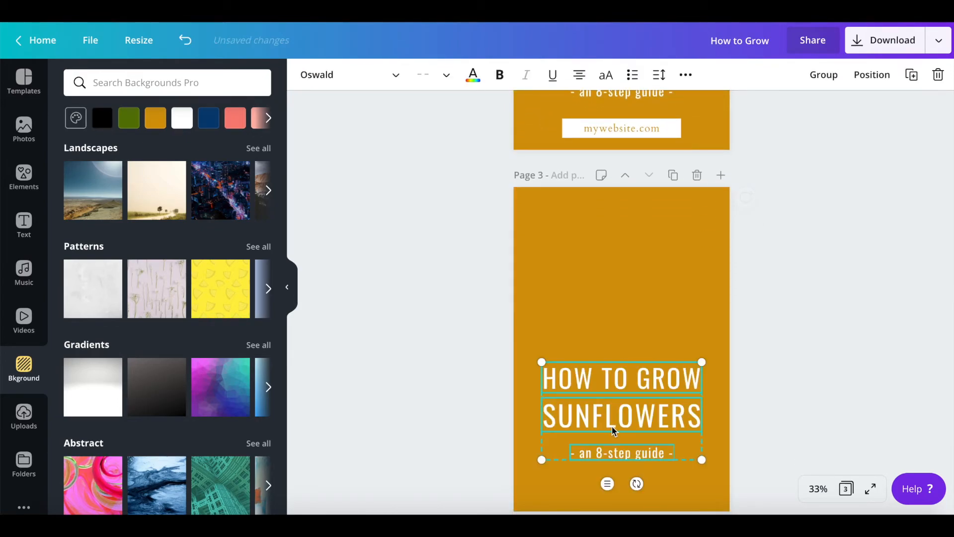
drag(619, 383, 618, 292)
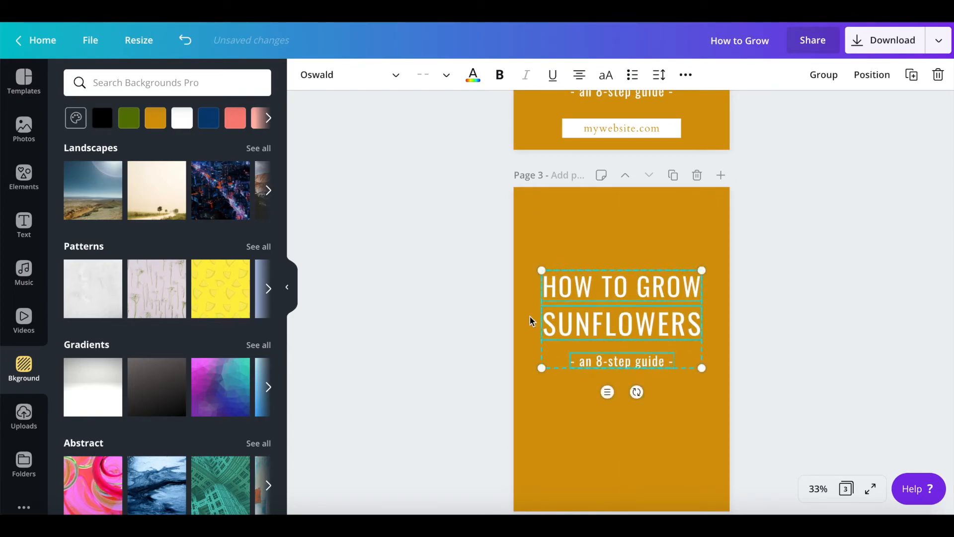
click(445, 321)
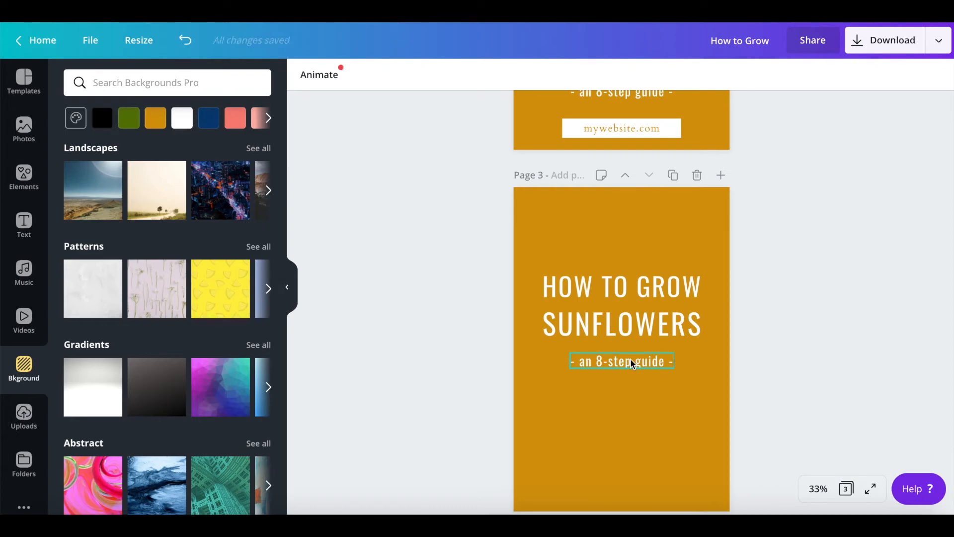
Move page 3's subheading lower and place a duplicate of "HOW TO GROW" below "SUNFLOWERS", reworded as "IN YOUR HOME GARDEN"
drag(631, 361, 630, 420)
click(613, 323)
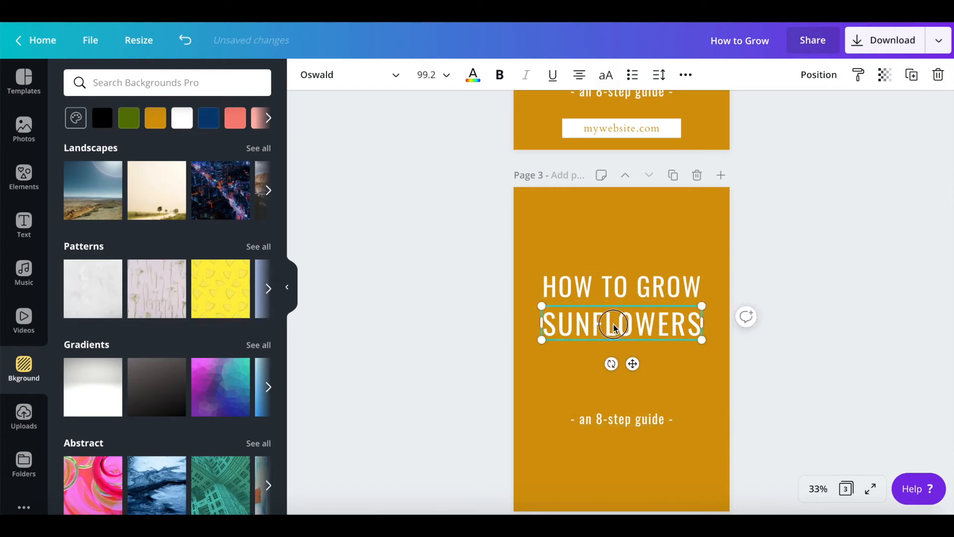
click(602, 282)
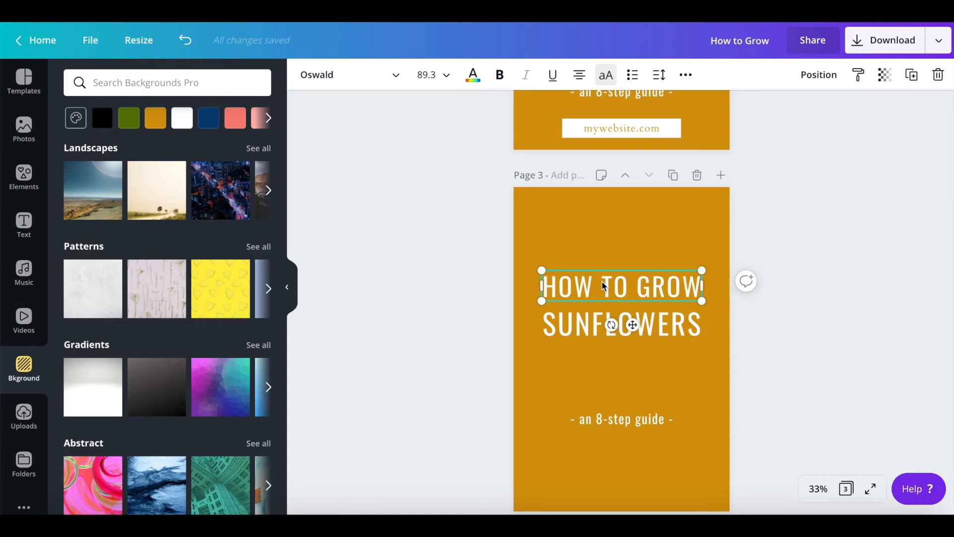
key(ctrl+d)
drag(603, 284, 598, 353)
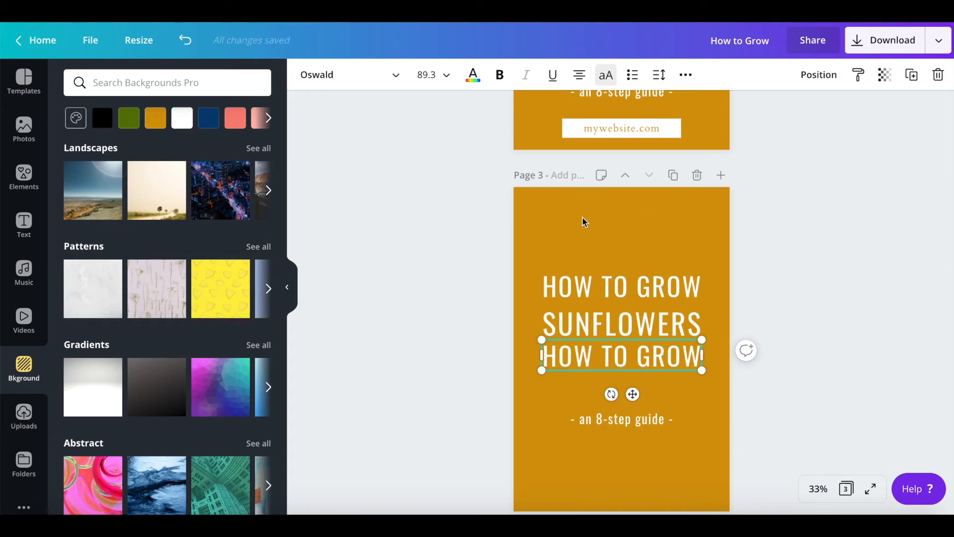
triple_click(559, 366)
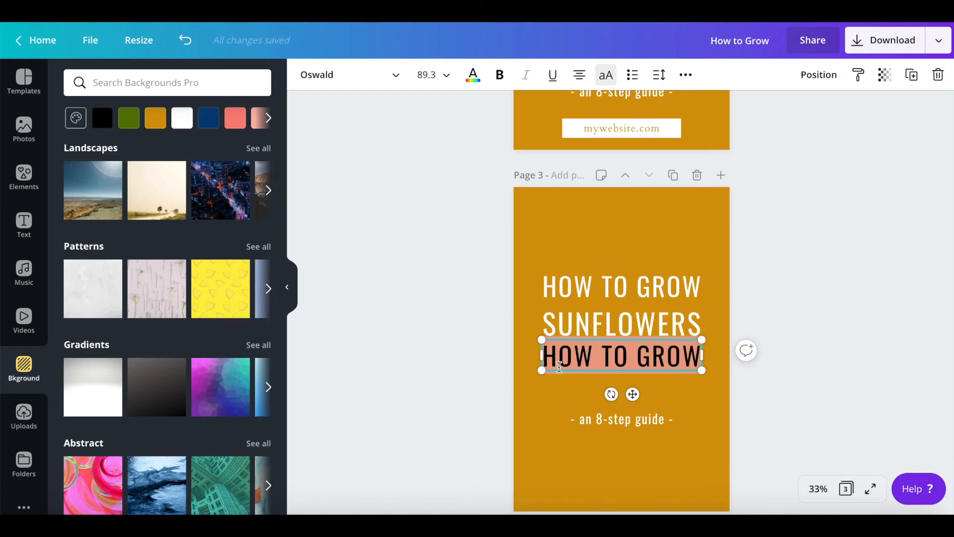
text(IN)
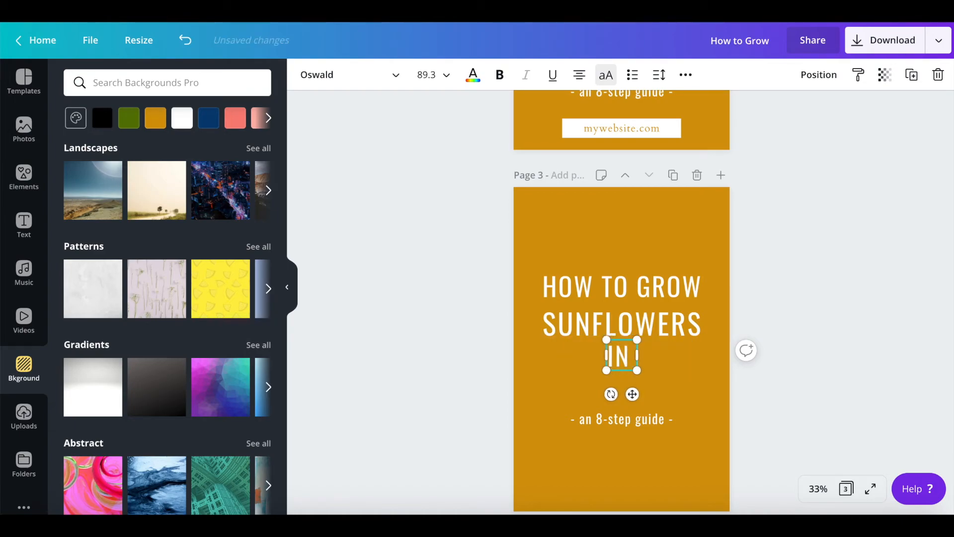
text( YOUR HOME)
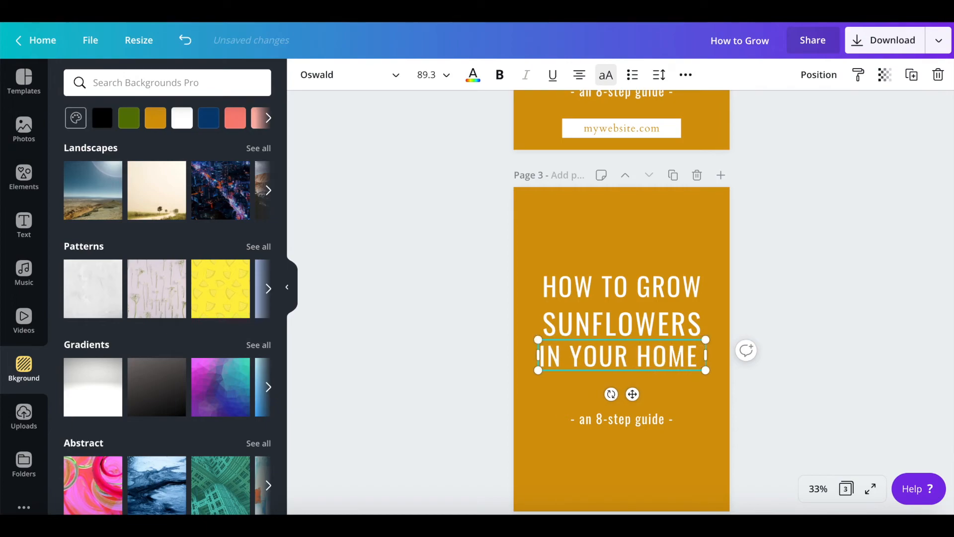
text( GARDEN)
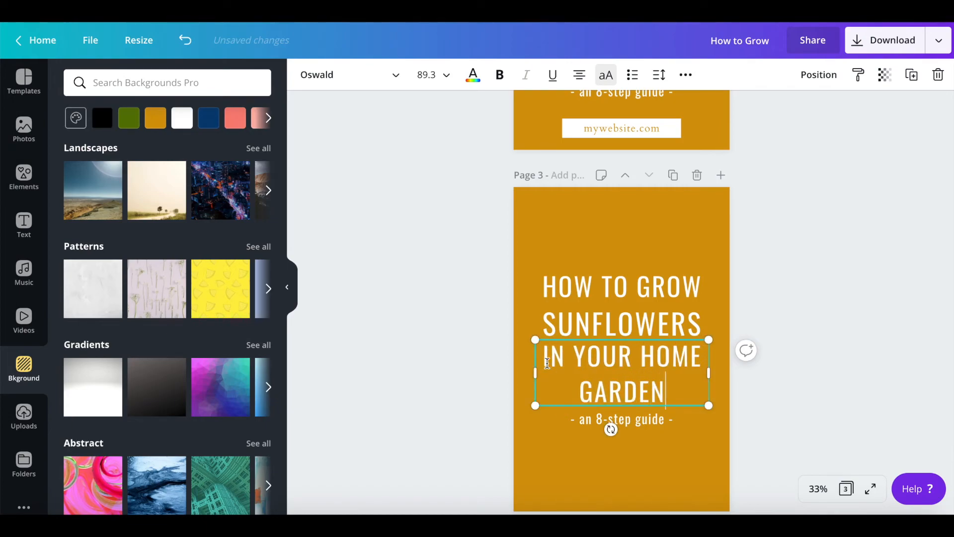
Fit "IN YOUR HOME GARDEN" on one line at font size 55.4, matching the heading width directly under "SUNFLOWERS"
drag(709, 373, 793, 377)
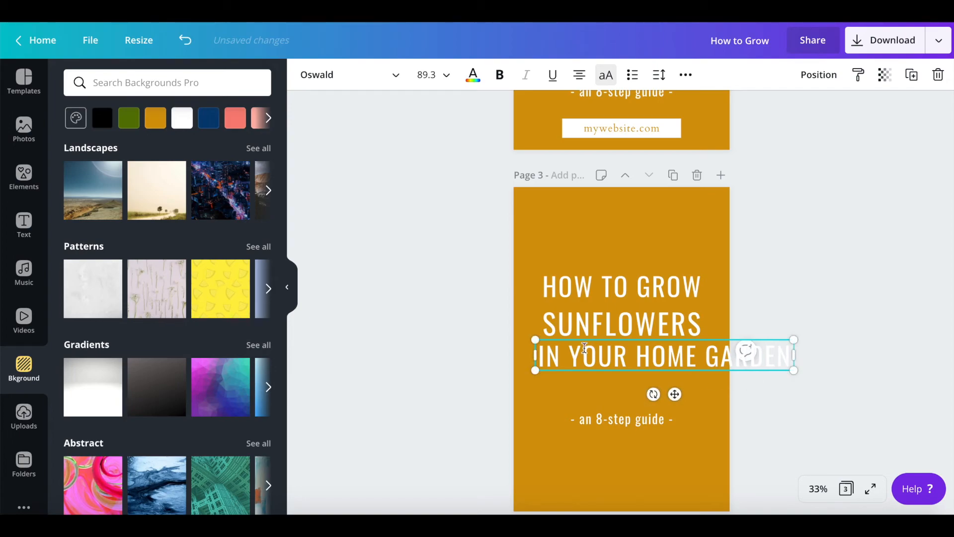
drag(584, 354, 563, 362)
click(567, 398)
click(556, 360)
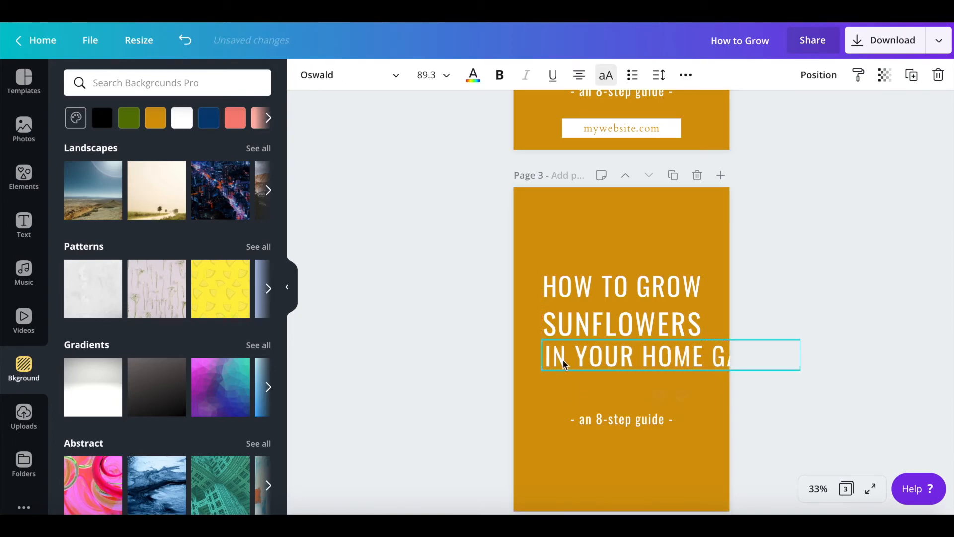
drag(799, 370, 657, 358)
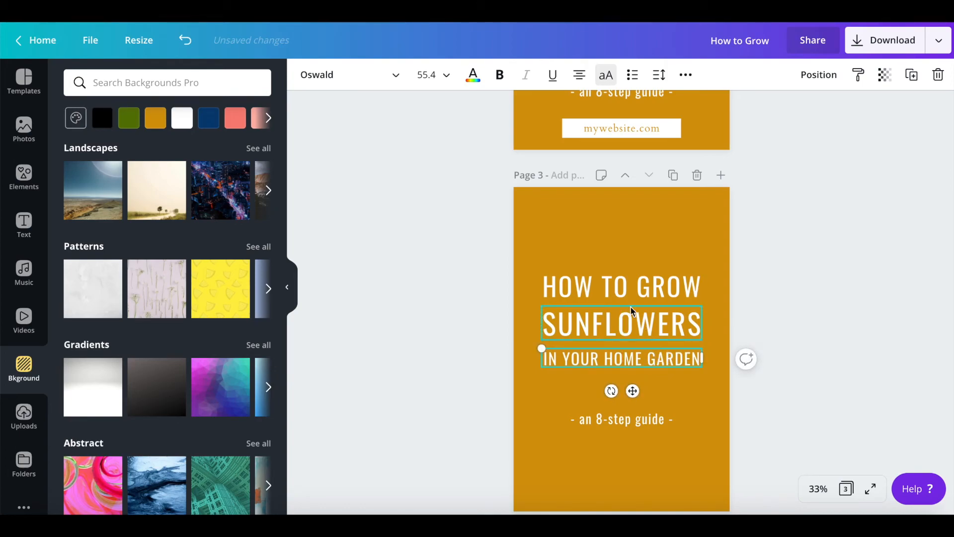
click(871, 412)
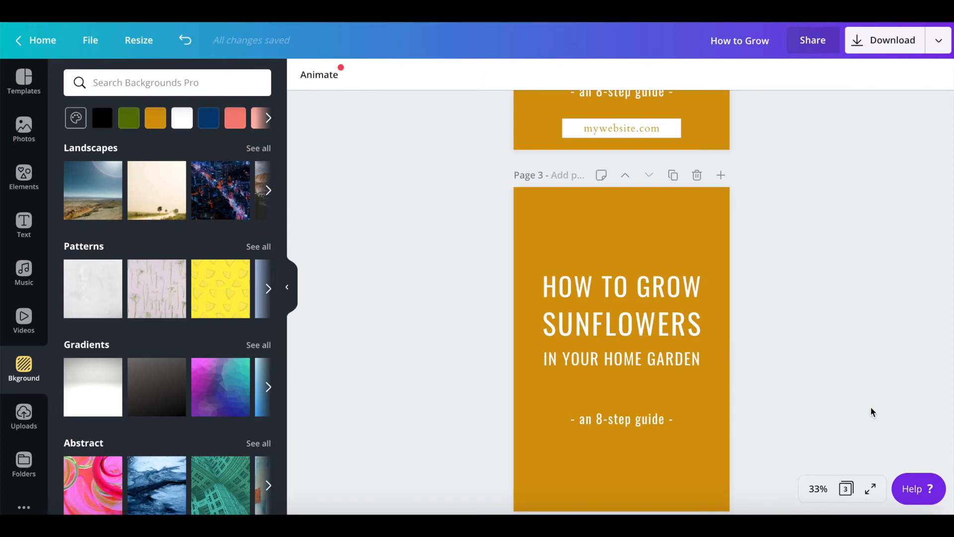
click(652, 364)
click(785, 360)
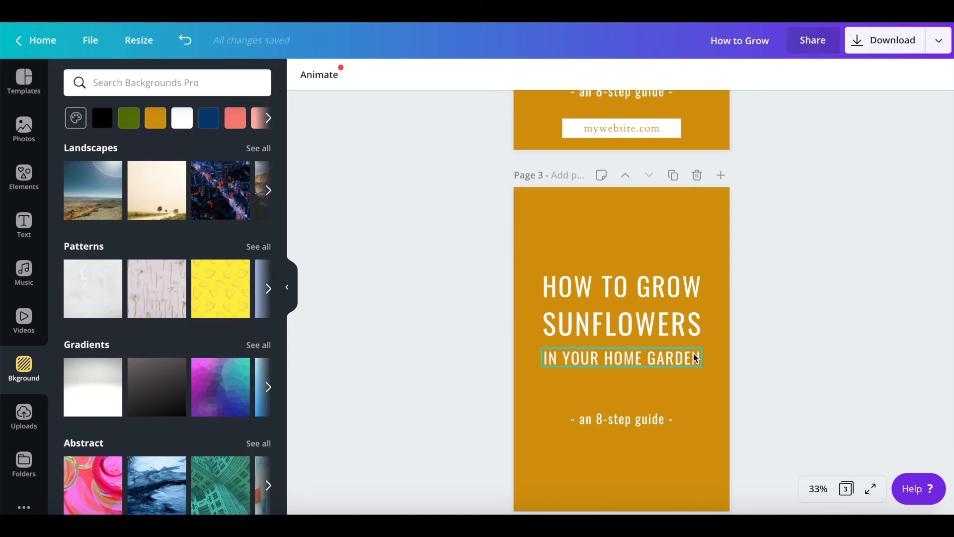
Change the color of "SUNFLOWERS" on page 3 to the dark brown from the photo colors
click(602, 323)
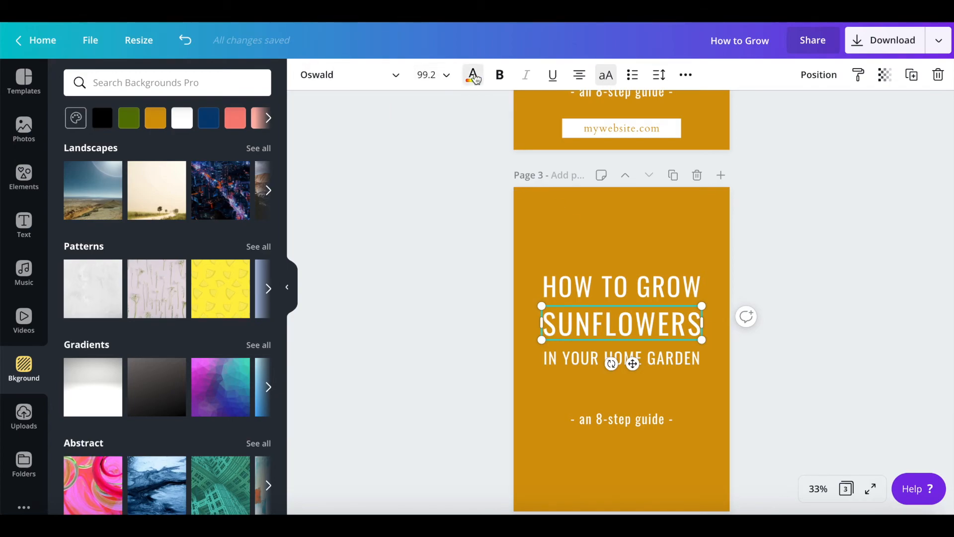
click(473, 76)
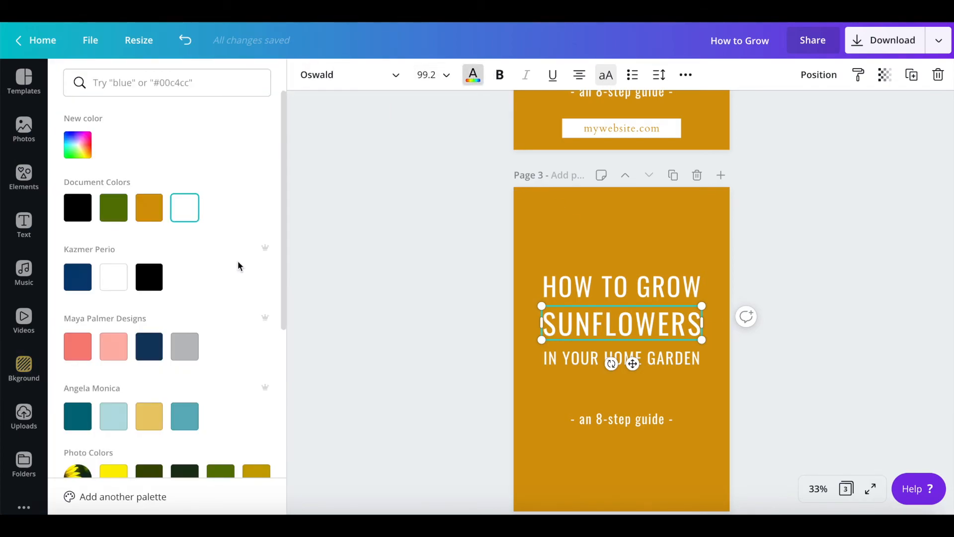
click(78, 152)
click(254, 399)
scroll(254, 399, down, 4)
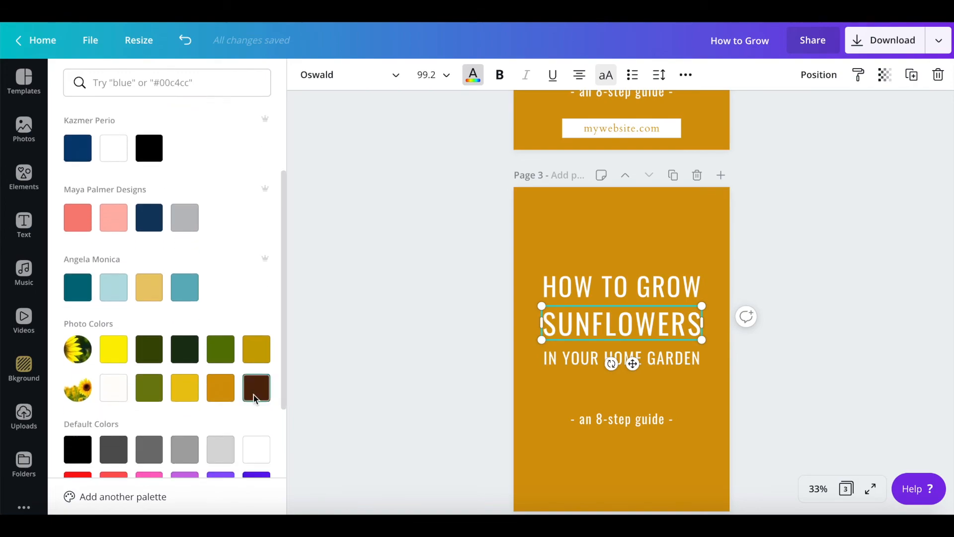
click(254, 351)
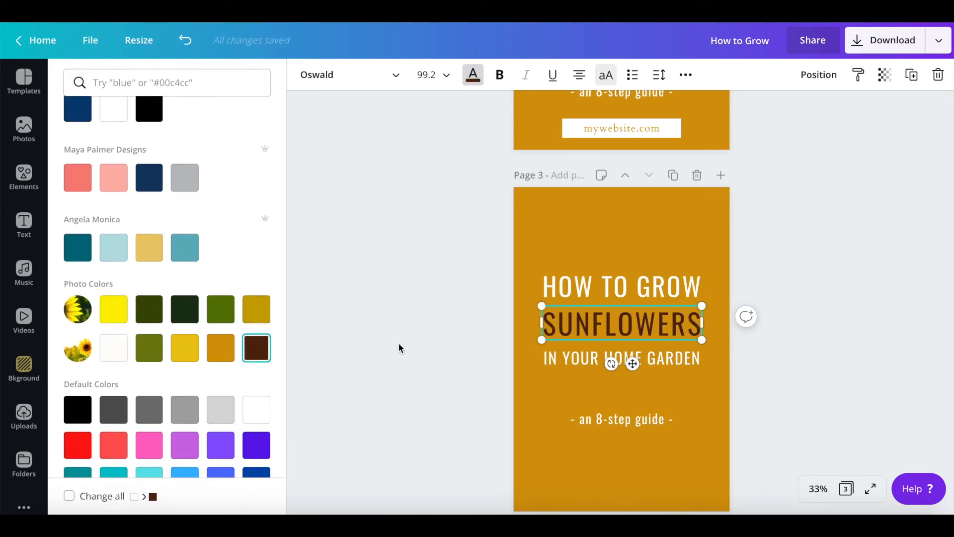
click(404, 356)
Move the "- an 8-step guide -" subheading directly below "IN YOUR HOME GARDEN" and color it the same dark brown
click(614, 418)
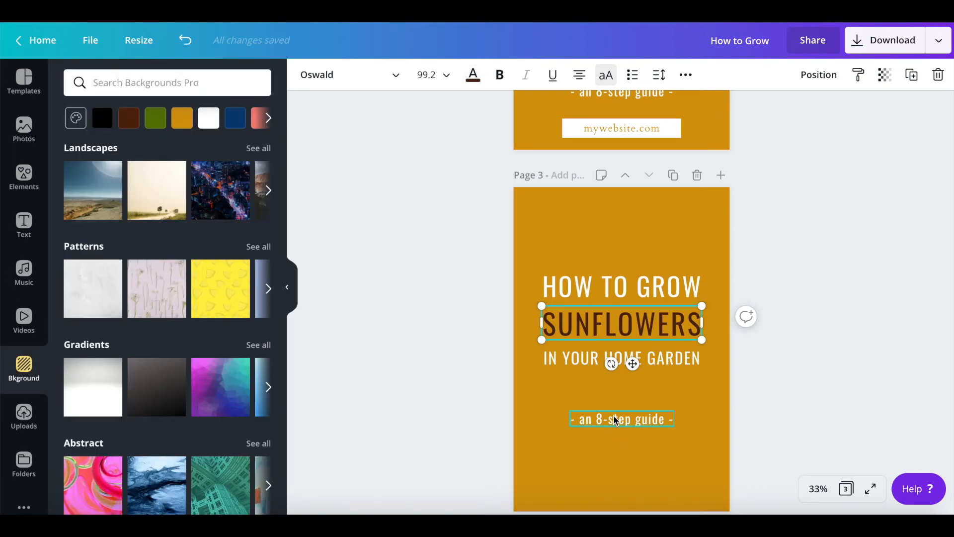
drag(614, 419, 615, 384)
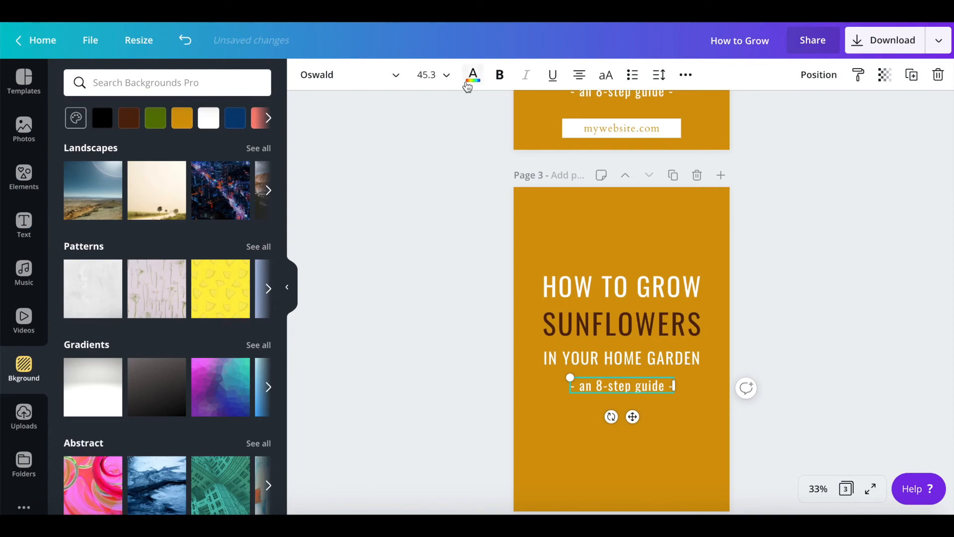
click(473, 75)
click(114, 219)
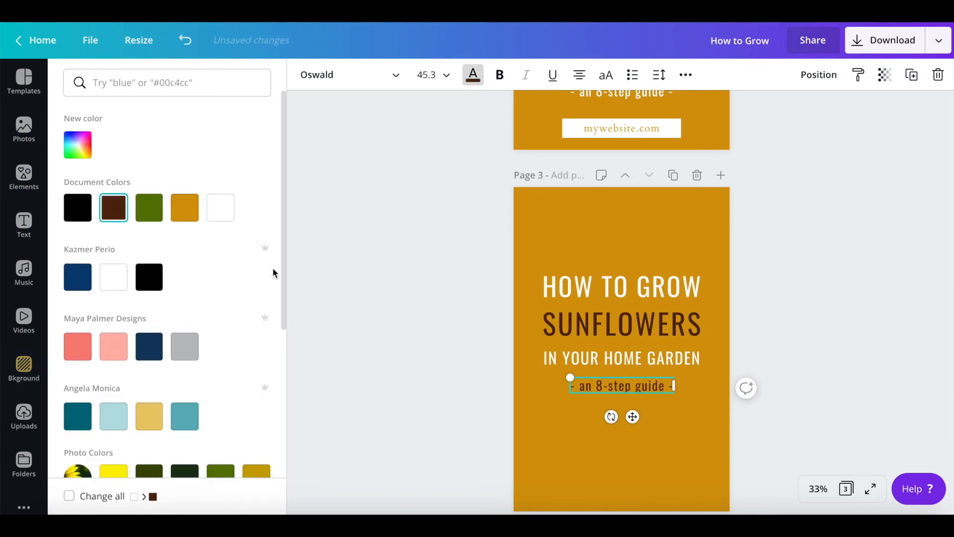
click(575, 443)
Move all four text lines on page 3 down together so the block sits vertically centered on the page
scroll(574, 444, down, 1)
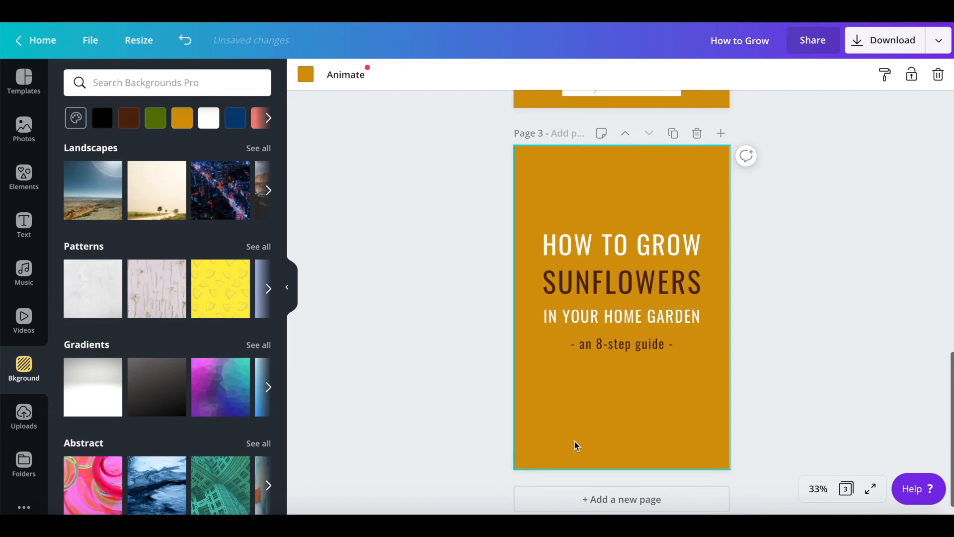
click(547, 248)
shift+click(572, 284)
shift+click(621, 317)
shift+click(604, 345)
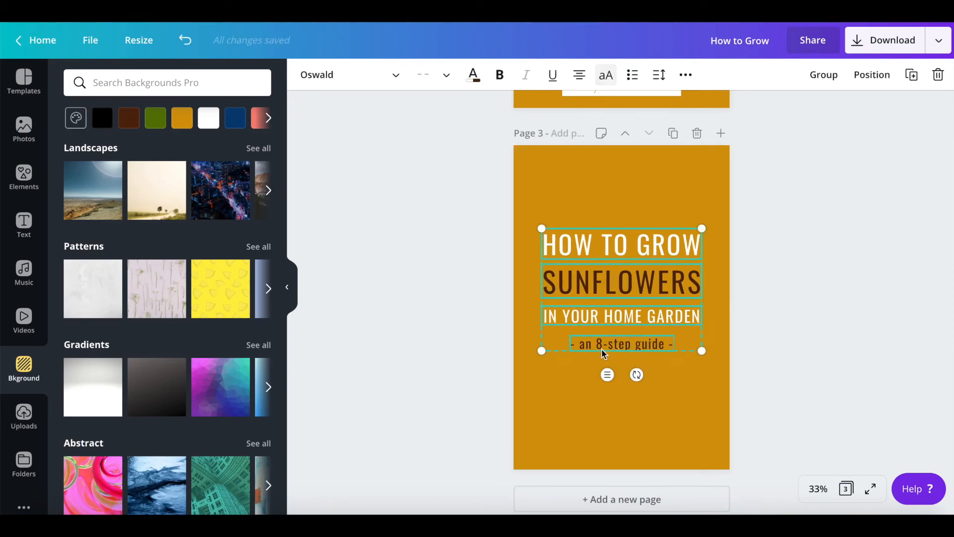
drag(617, 284, 614, 301)
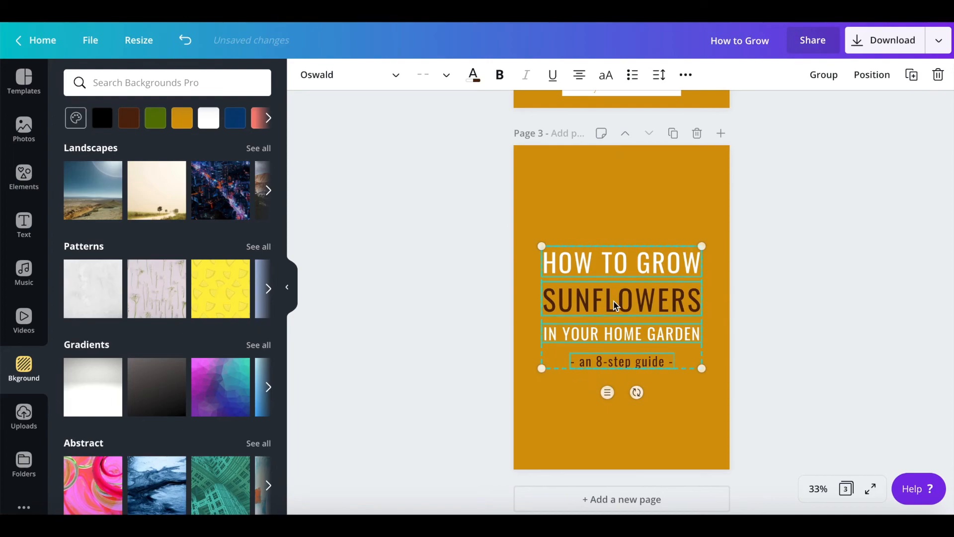
click(400, 271)
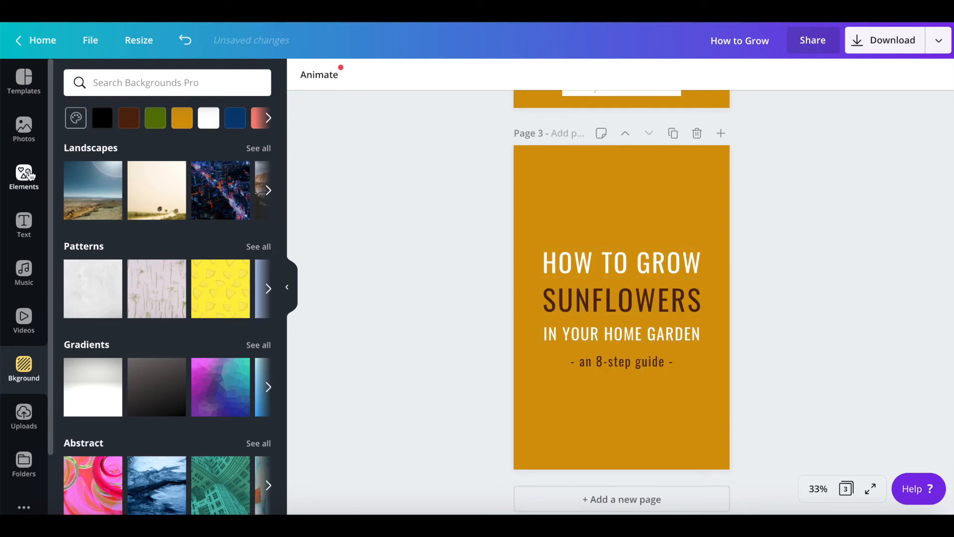
Search the elements for "gardening can" and add the outlined watering can with a flower to page 3
click(23, 174)
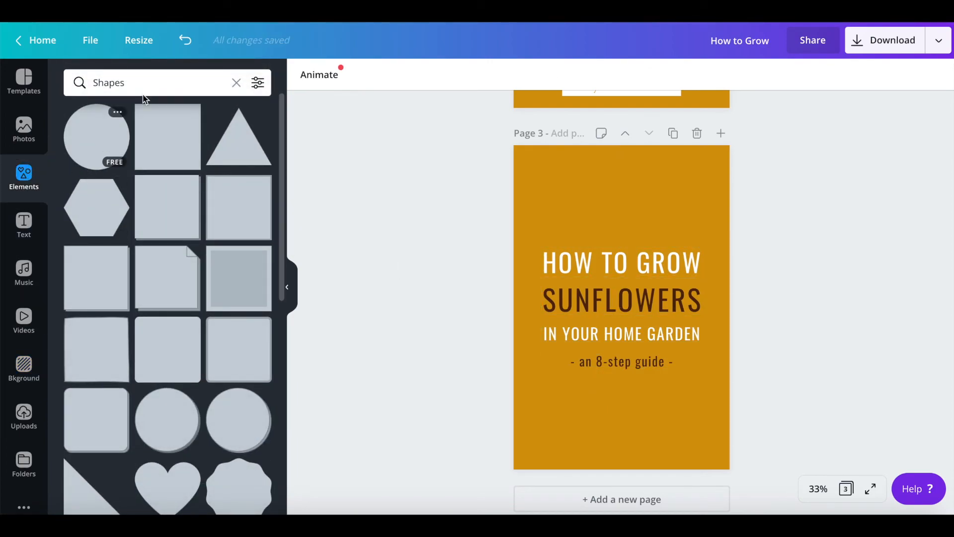
click(193, 85)
double_click(194, 86)
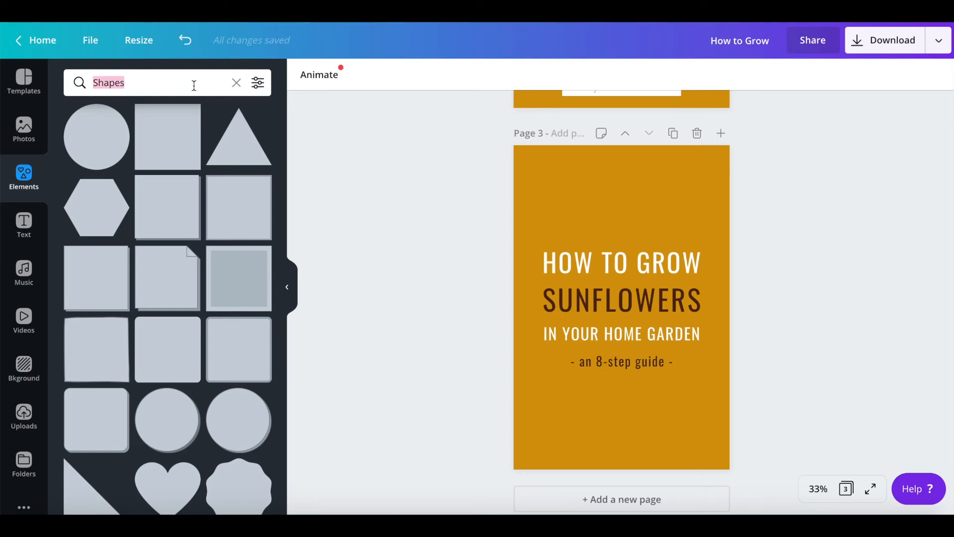
scroll(159, 289, down, 1)
scroll(164, 300, up, 1)
scroll(166, 302, down, 5)
scroll(165, 302, up, 5)
click(23, 185)
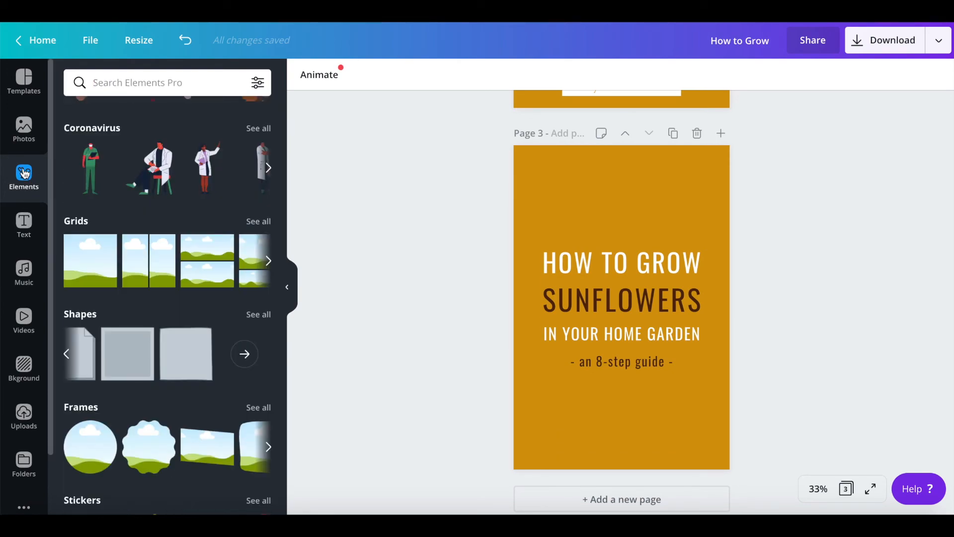
click(156, 83)
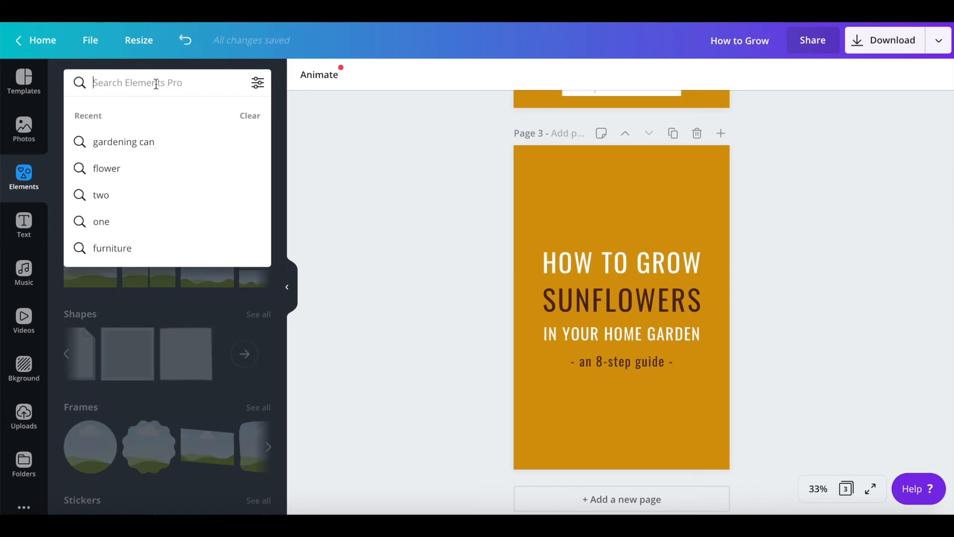
click(144, 141)
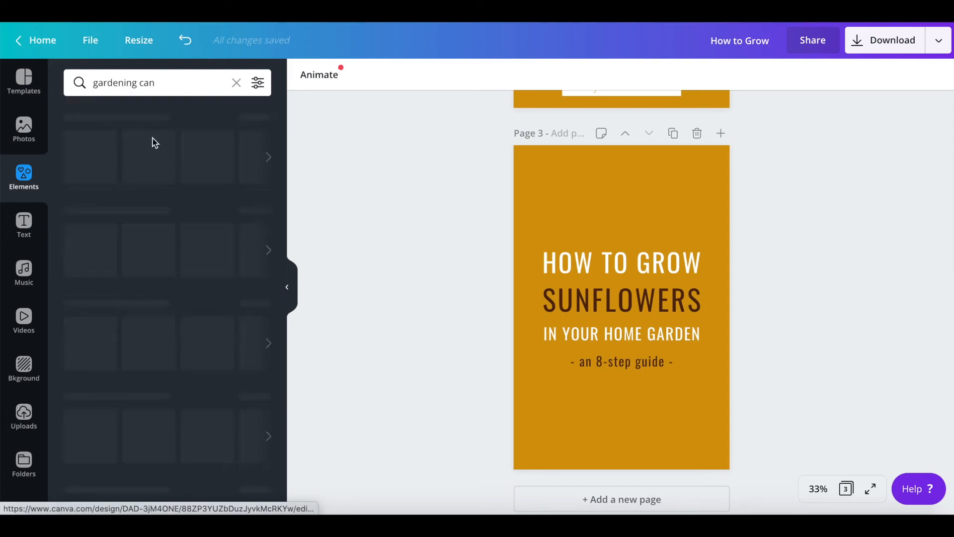
scroll(97, 324, down, 2)
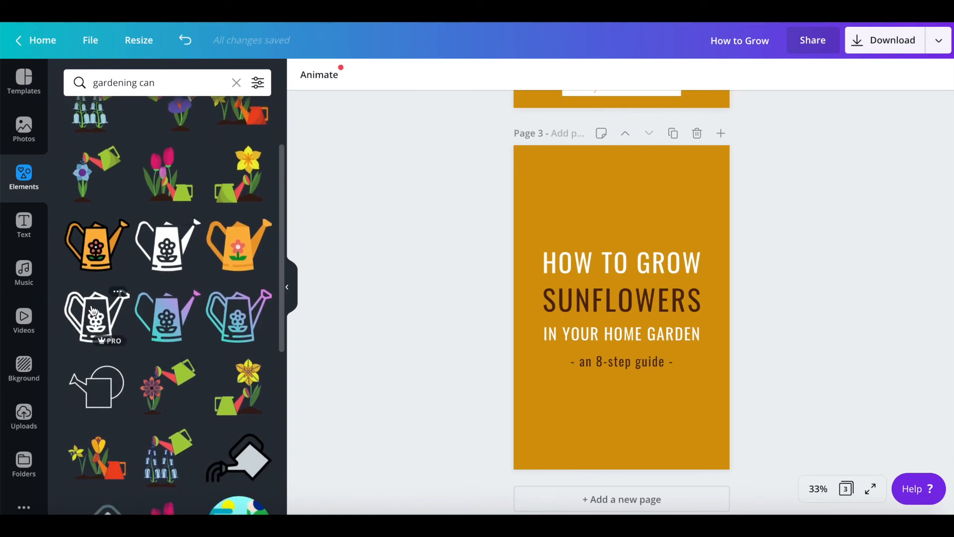
click(98, 325)
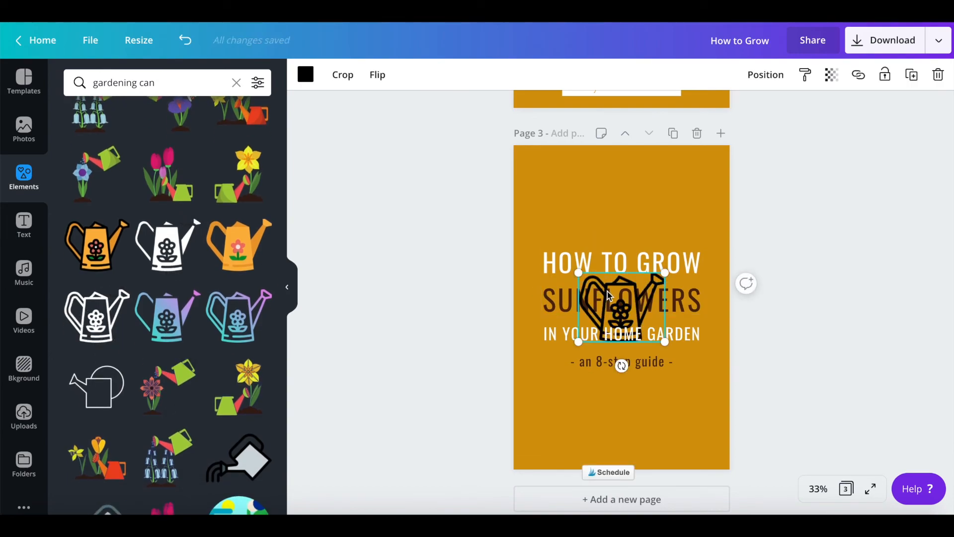
Place the watering can centered above "HOW TO GROW", scaled down to a small icon in the document's dark brown
drag(627, 296, 627, 189)
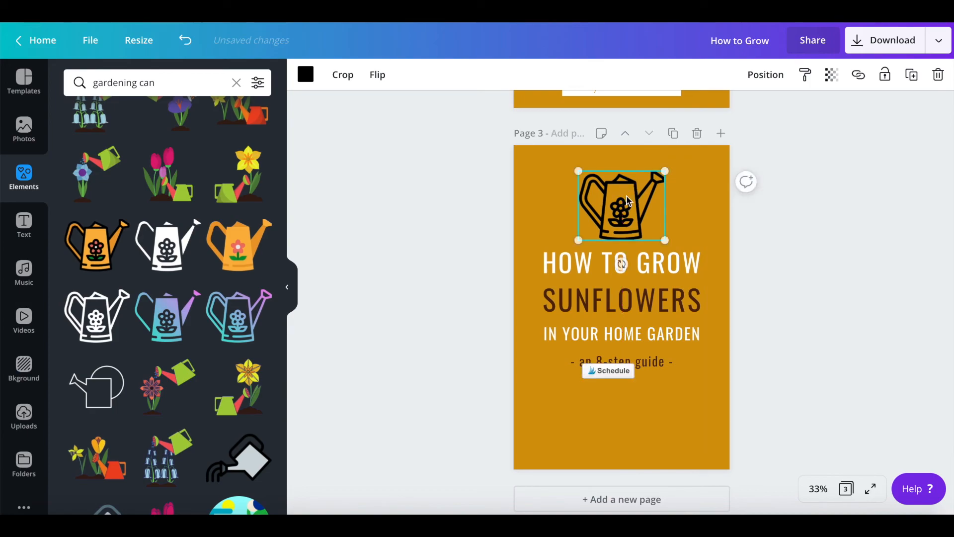
drag(578, 170, 615, 199)
click(304, 73)
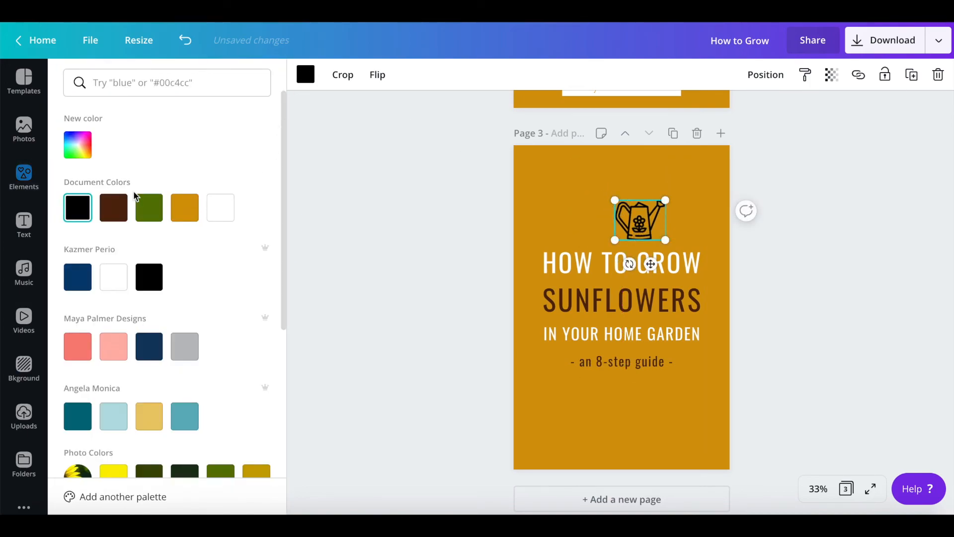
click(114, 207)
drag(640, 220, 622, 207)
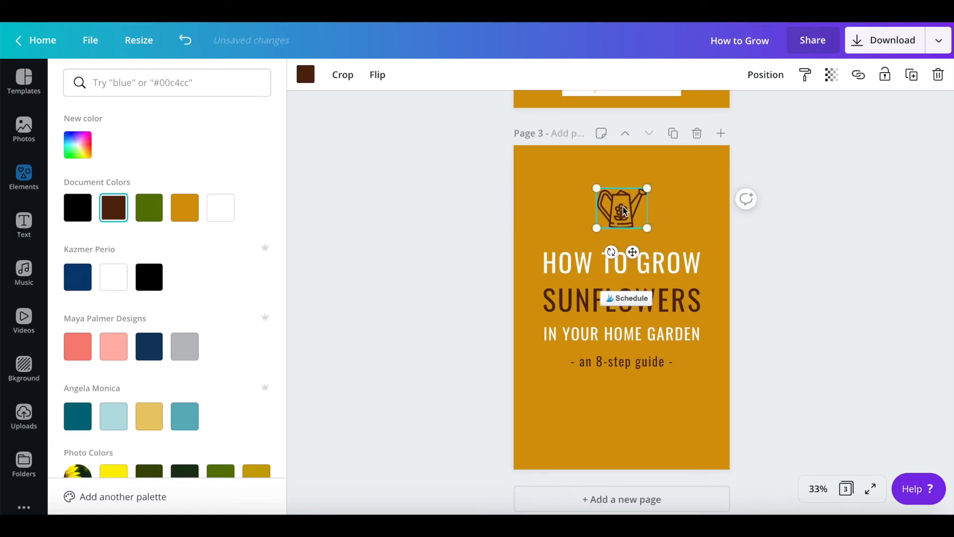
Move the watering can and all four text lines on page 3 down together toward the middle of the page
shift+click(579, 266)
shift+click(587, 301)
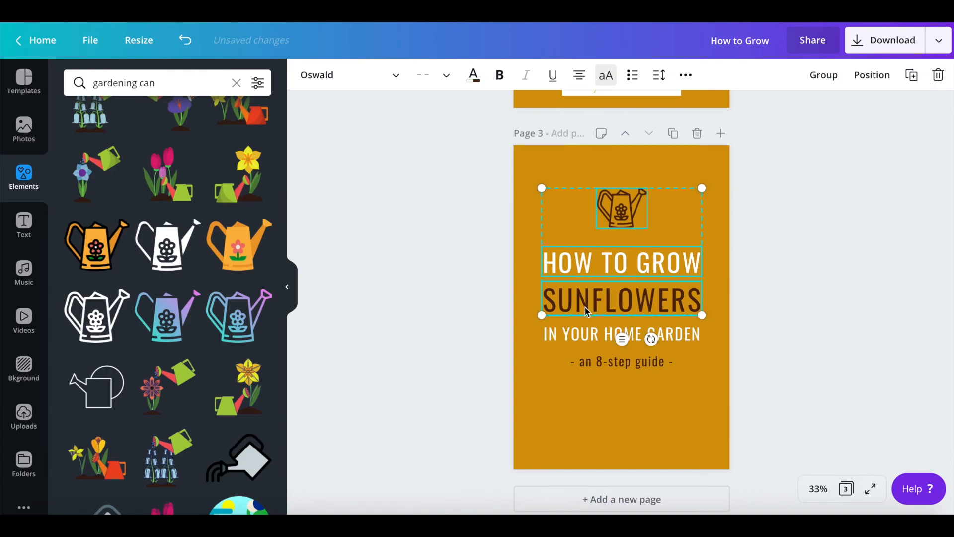
shift+click(589, 333)
shift+click(599, 365)
drag(596, 311, 595, 340)
click(825, 359)
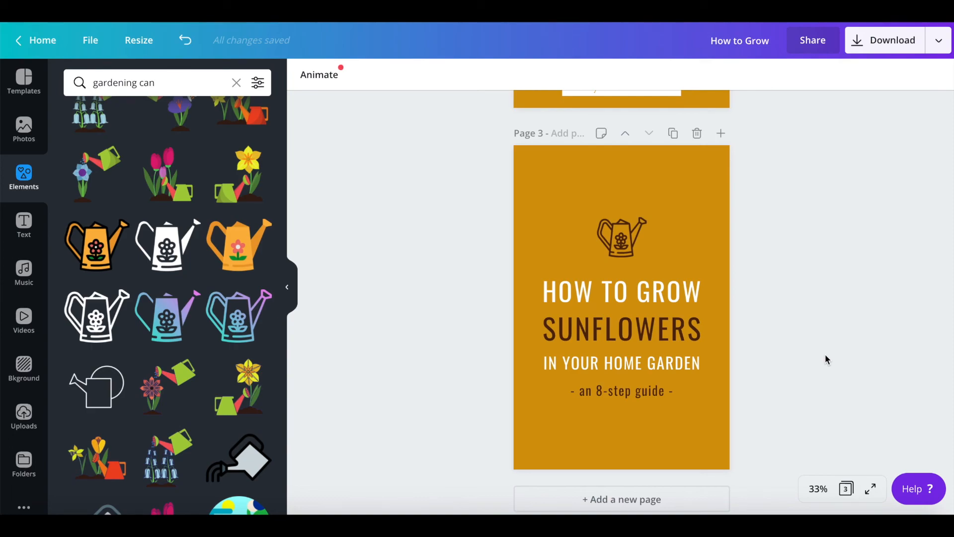
Copy the "mywebsite.com" text with its white box from page 2 to page 3, centered between the subheading and the bottom edge
scroll(729, 288, up, 3)
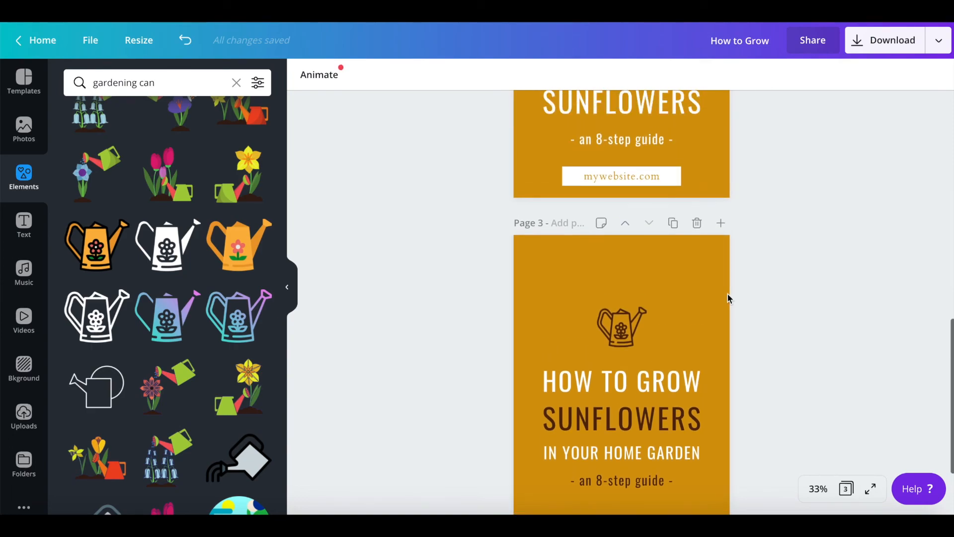
click(591, 222)
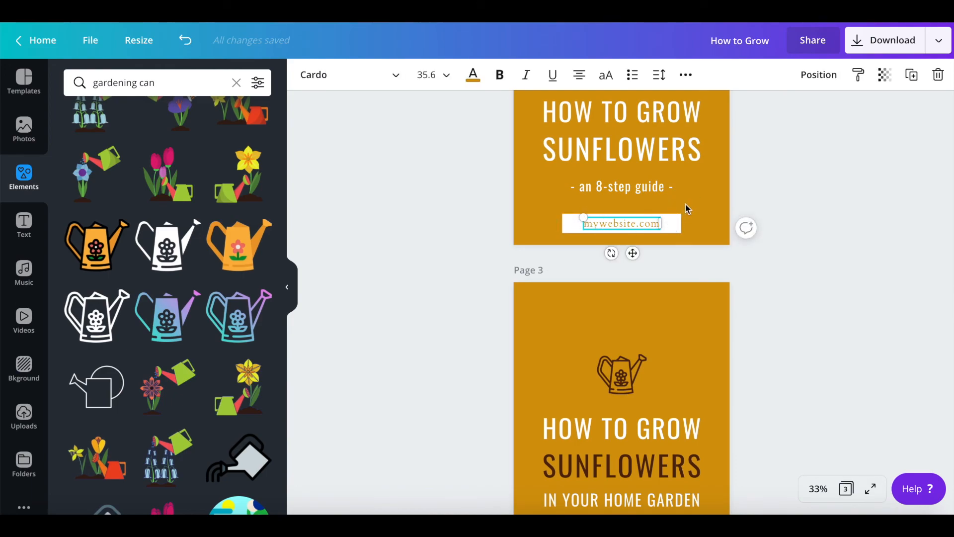
click(674, 223)
shift+click(633, 222)
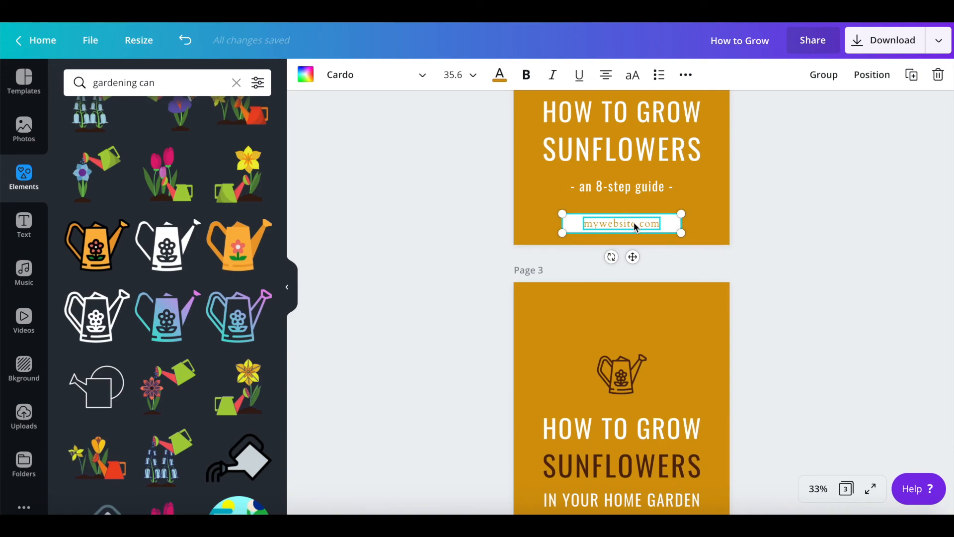
scroll(634, 223, down, 3)
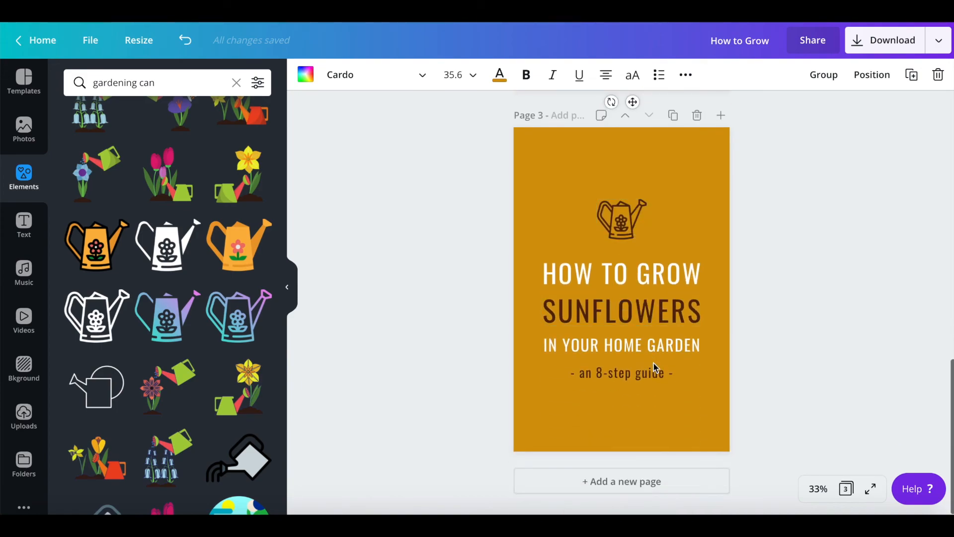
click(656, 411)
key(ctrl+v)
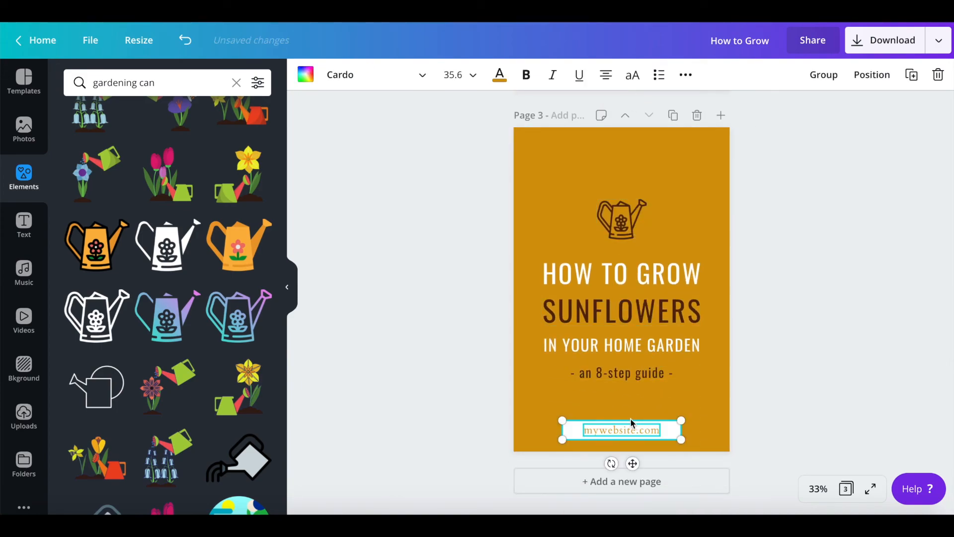
drag(628, 427, 625, 415)
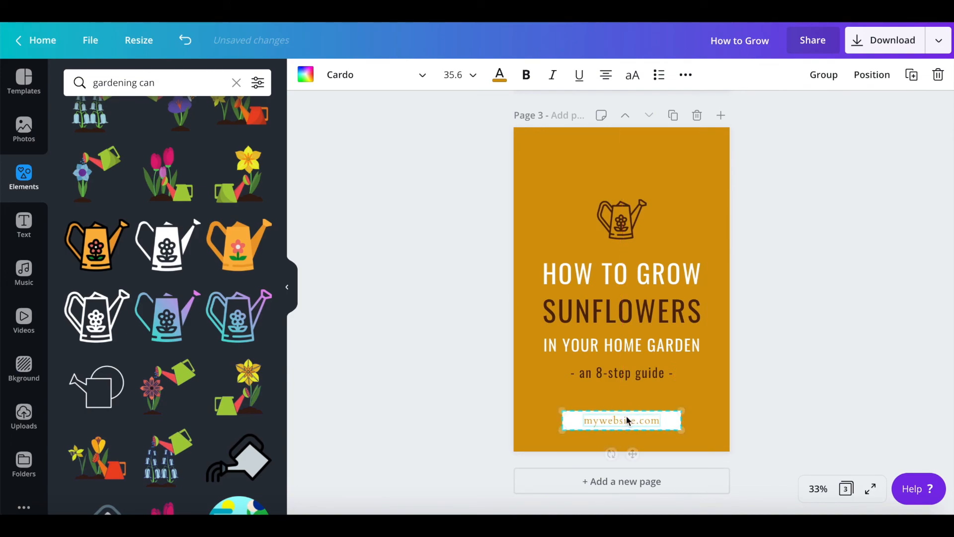
click(461, 326)
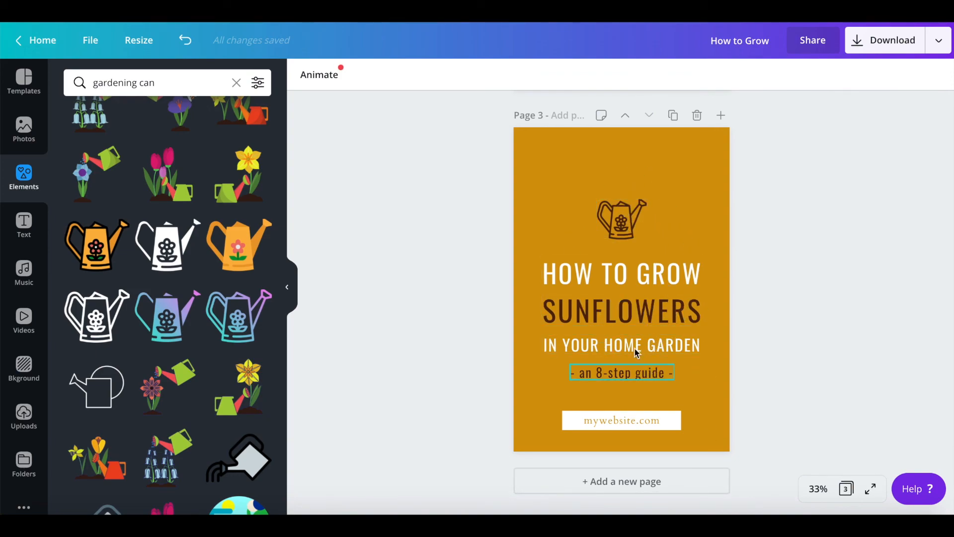
Nudge the watering can and the four text lines on page 3 up together, leaving more space above the website label
click(621, 217)
shift+click(545, 257)
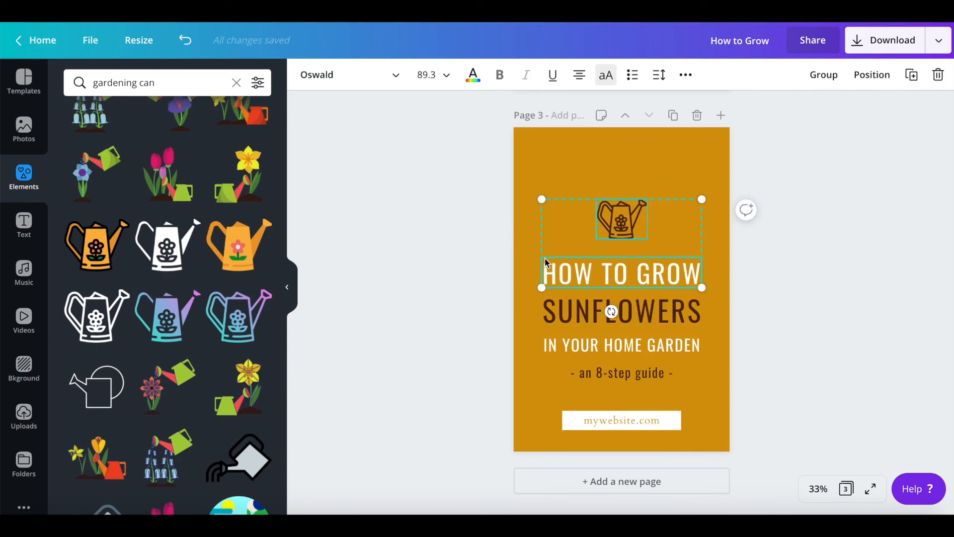
shift+click(571, 319)
shift+click(575, 344)
shift+click(586, 373)
key(Up)
key(Up)
key(Up)
key(Up)
key(Up)
key(Up)
key(Up)
key(Up)
key(Up)
key(Up)
key(Up)
key(Up)
key(Up)
key(Up)
key(Up)
key(Up)
key(Up)
key(Up)
key(Up)
key(Up)
key(Up)
key(Up)
key(Up)
key(Up)
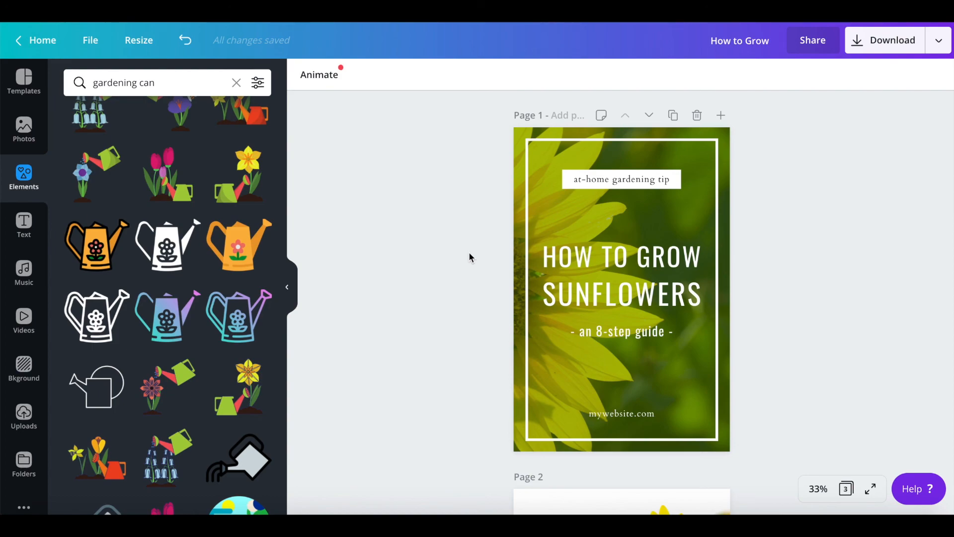
scroll(470, 257, down, 6)
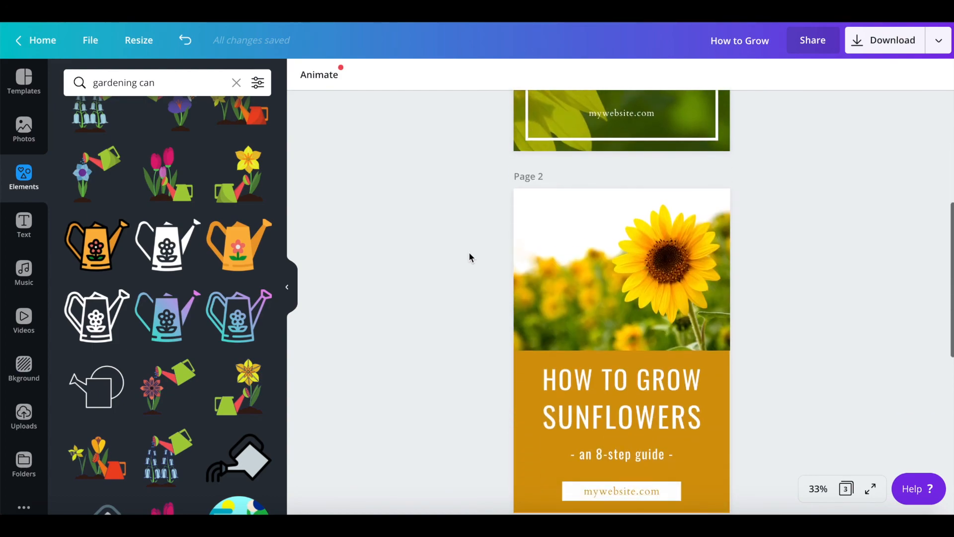
scroll(469, 257, down, 7)
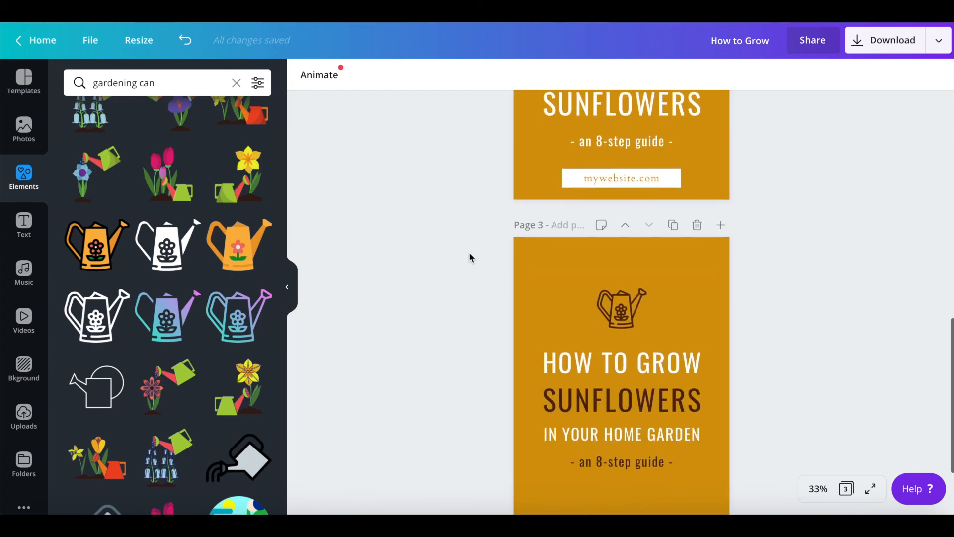